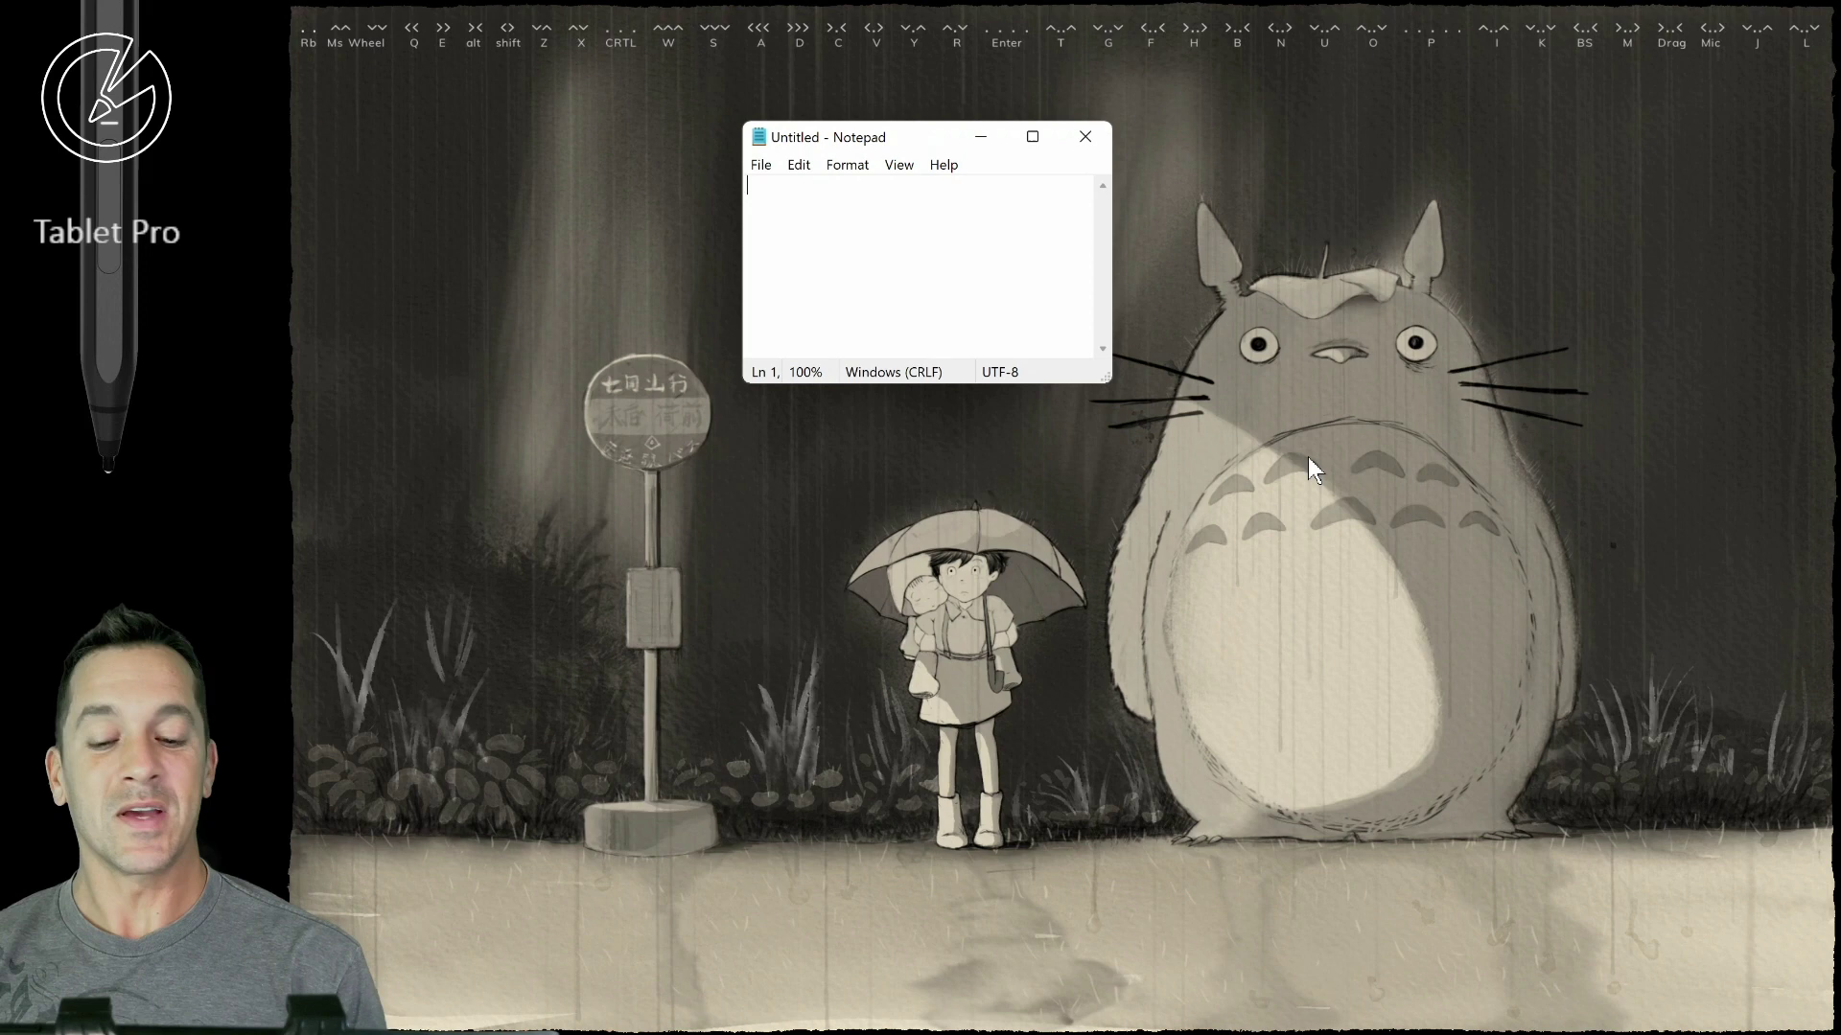
# - Reveal the auto-hidden taskbar and its system tray at the bottom of the screen
pyautogui.moveTo(1414, 1027)
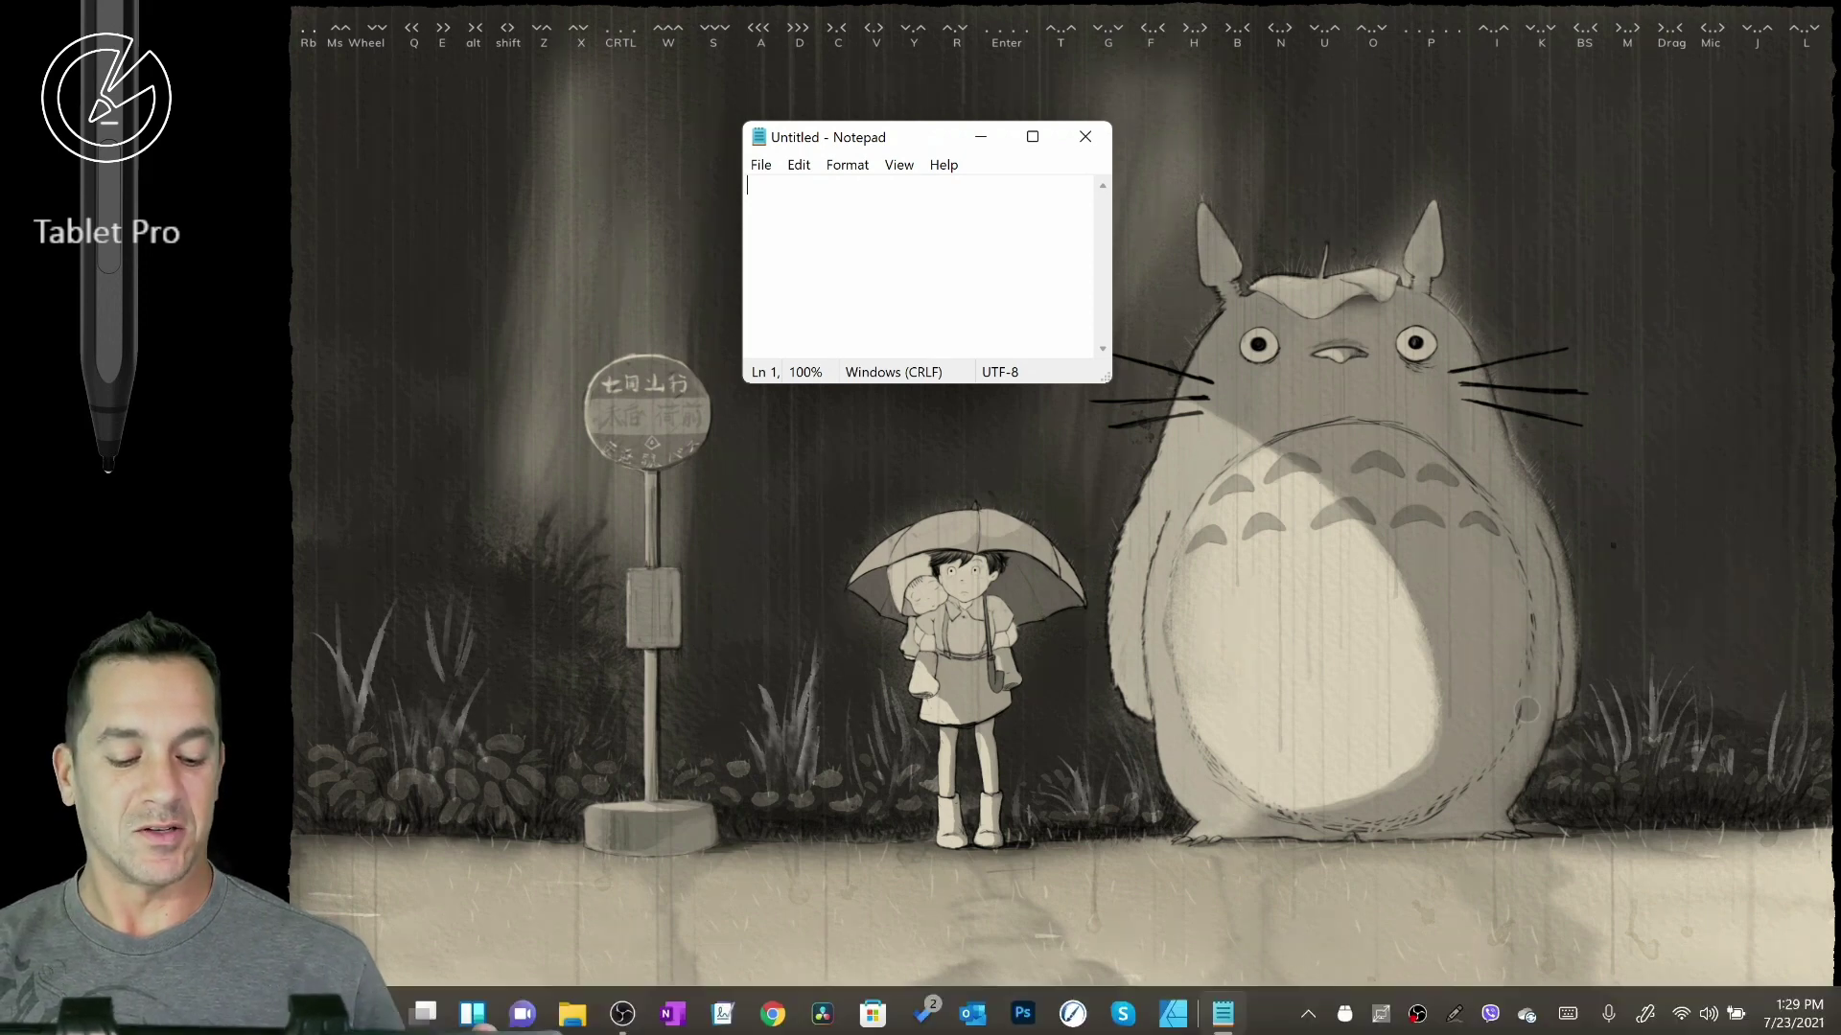
# - Open the Tablet Pro Pen Tool configuration and move it up and left, clear of Notepad
pyautogui.click(1456, 1014)
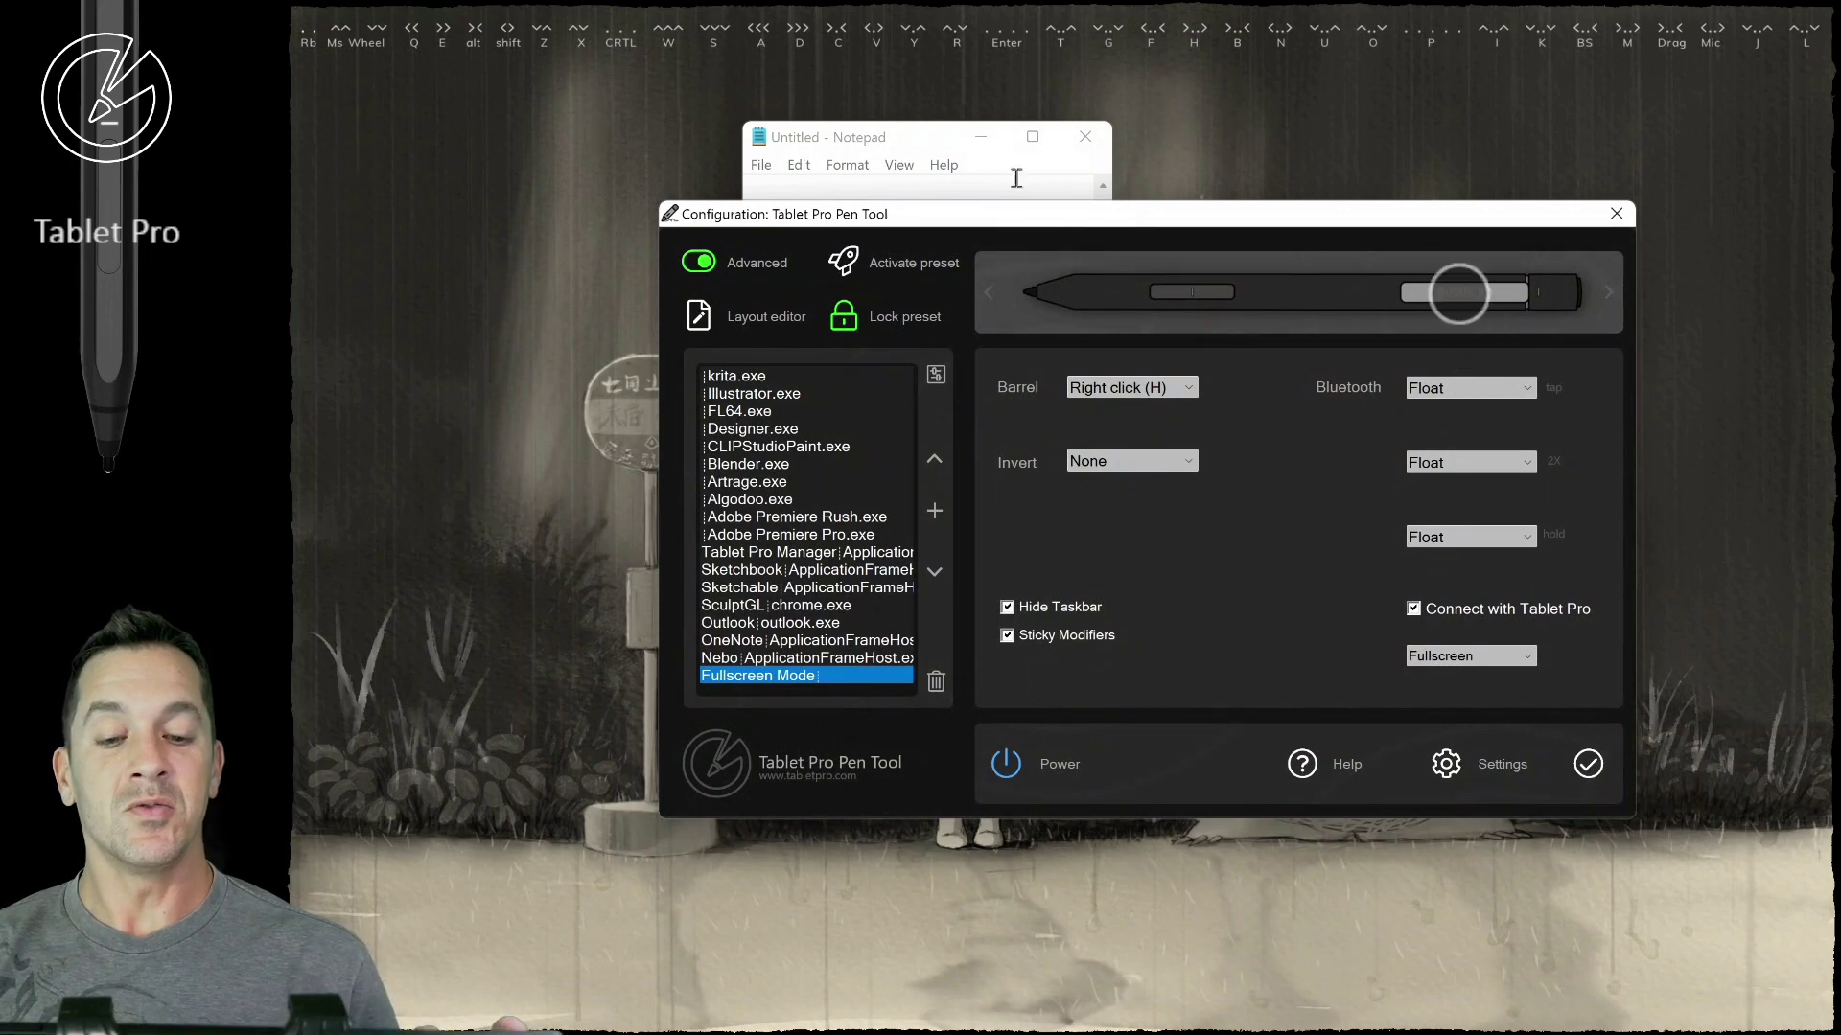
pyautogui.click(983, 140)
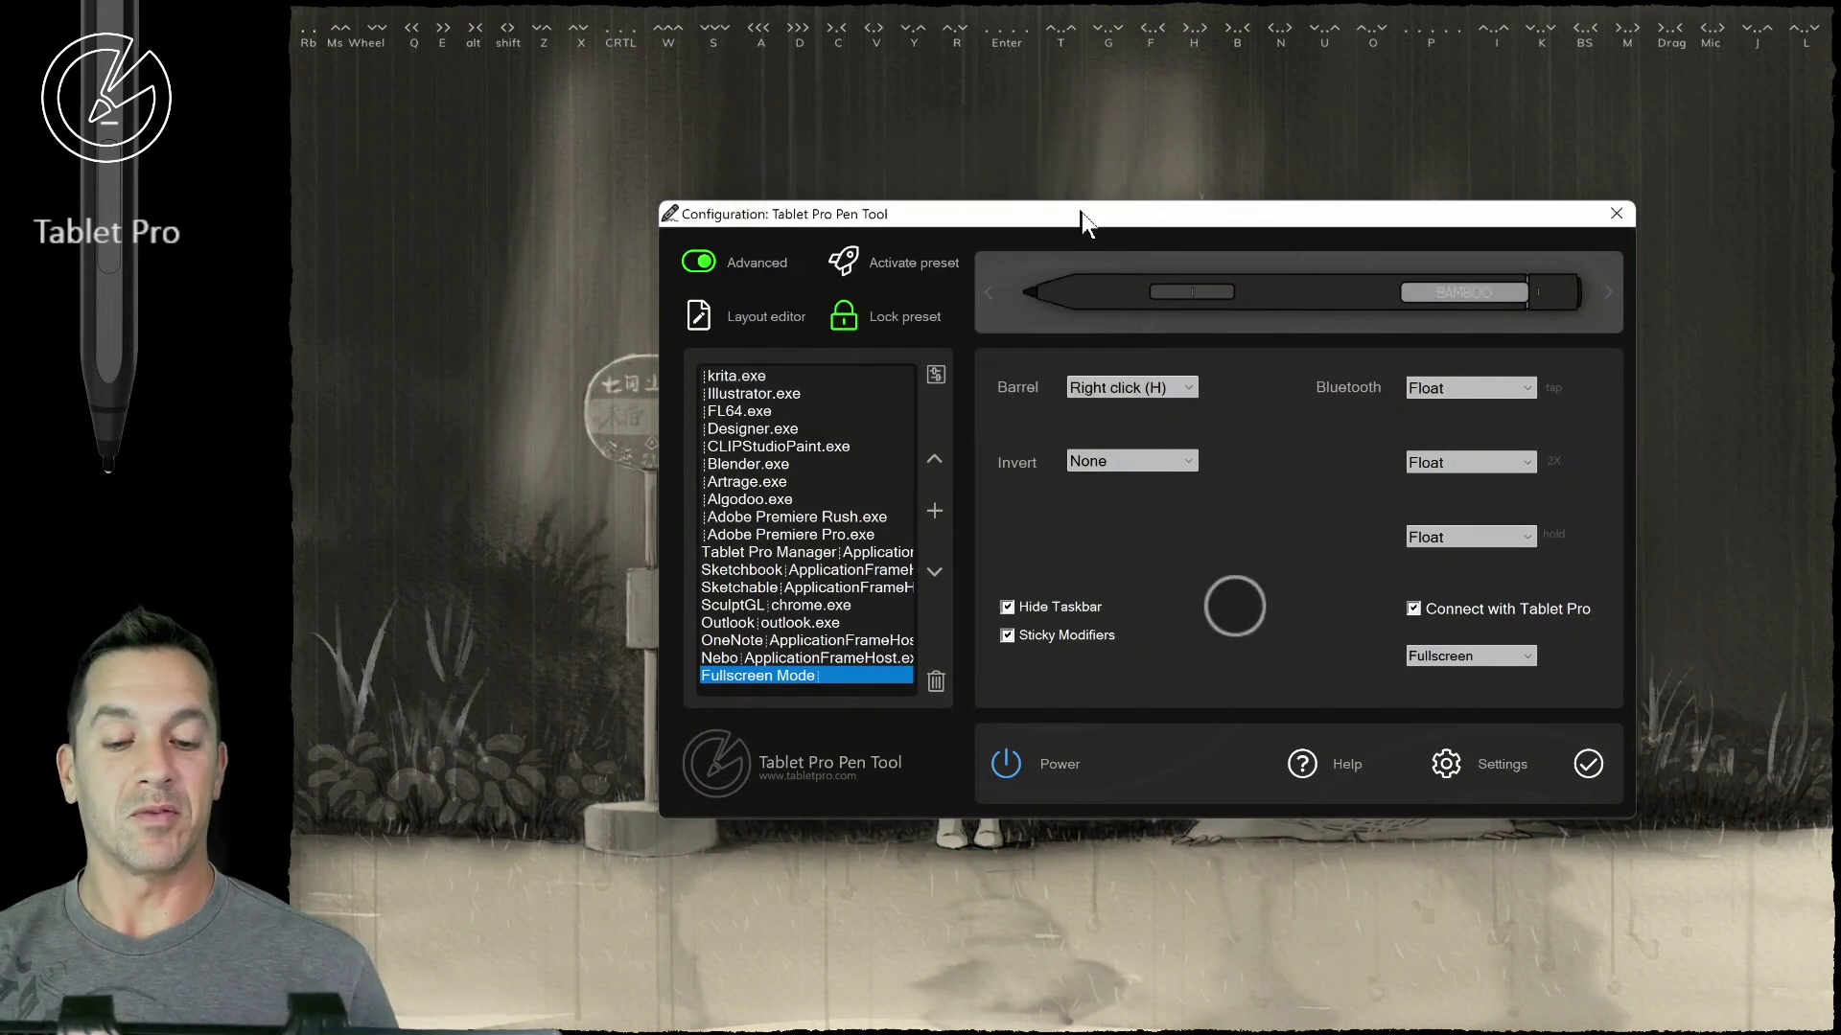
pyautogui.moveTo(1086, 218); pyautogui.dragTo(936, 141)
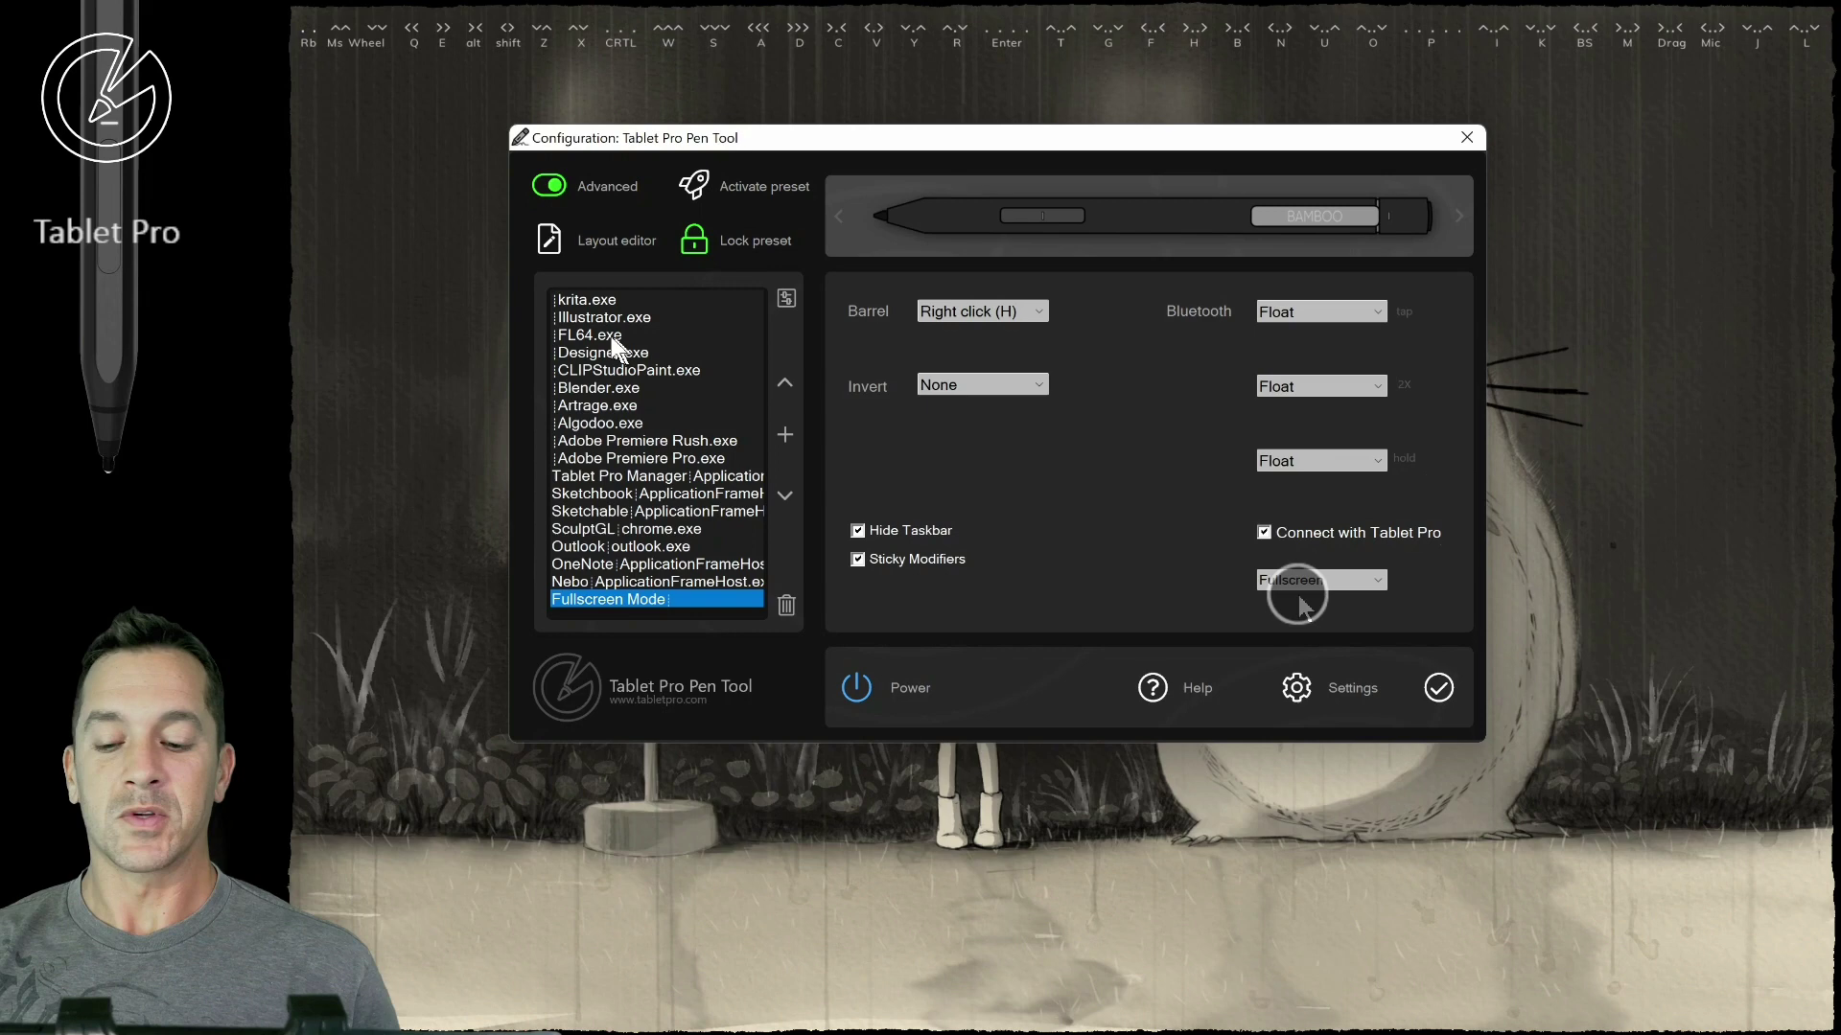
# - Browse the Illustrator, FL64, CLIPStudioPaint, Blender, Algodoo, Fullscreen Mode, Sketchable and Adobe Fresco presets
pyautogui.click(594, 316)
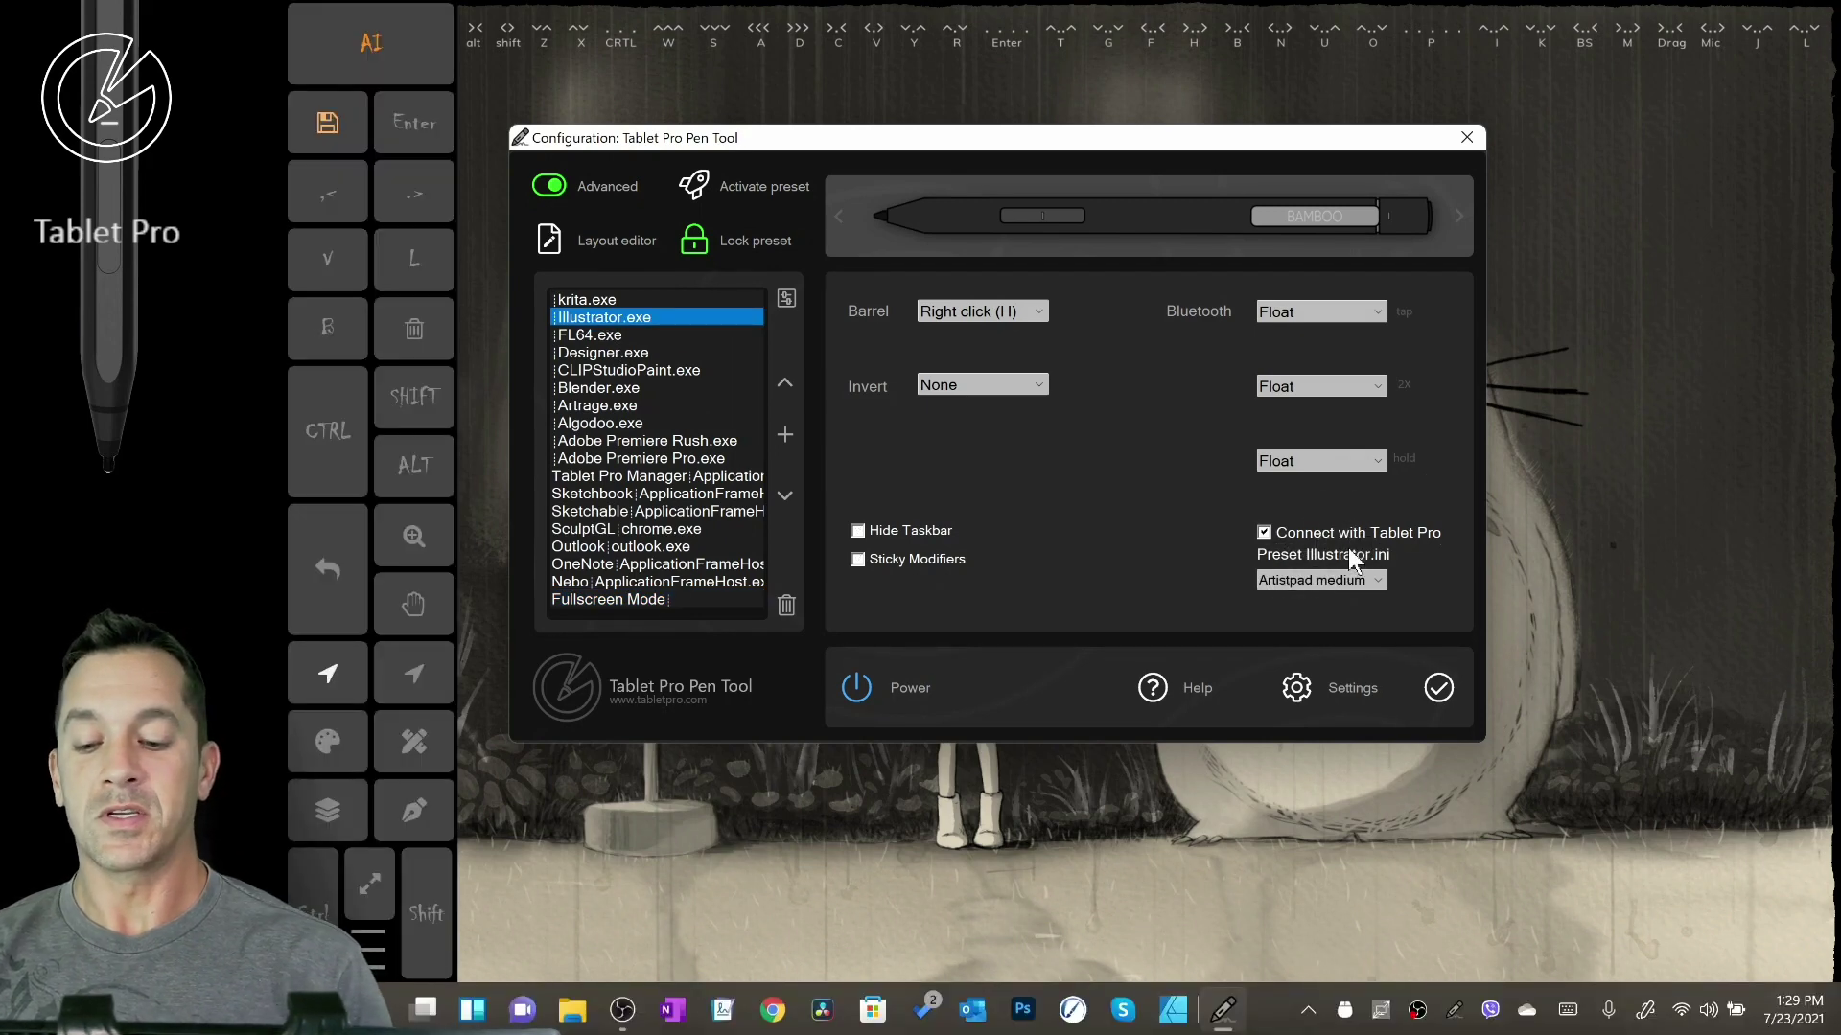
pyautogui.click(592, 336)
pyautogui.click(623, 371)
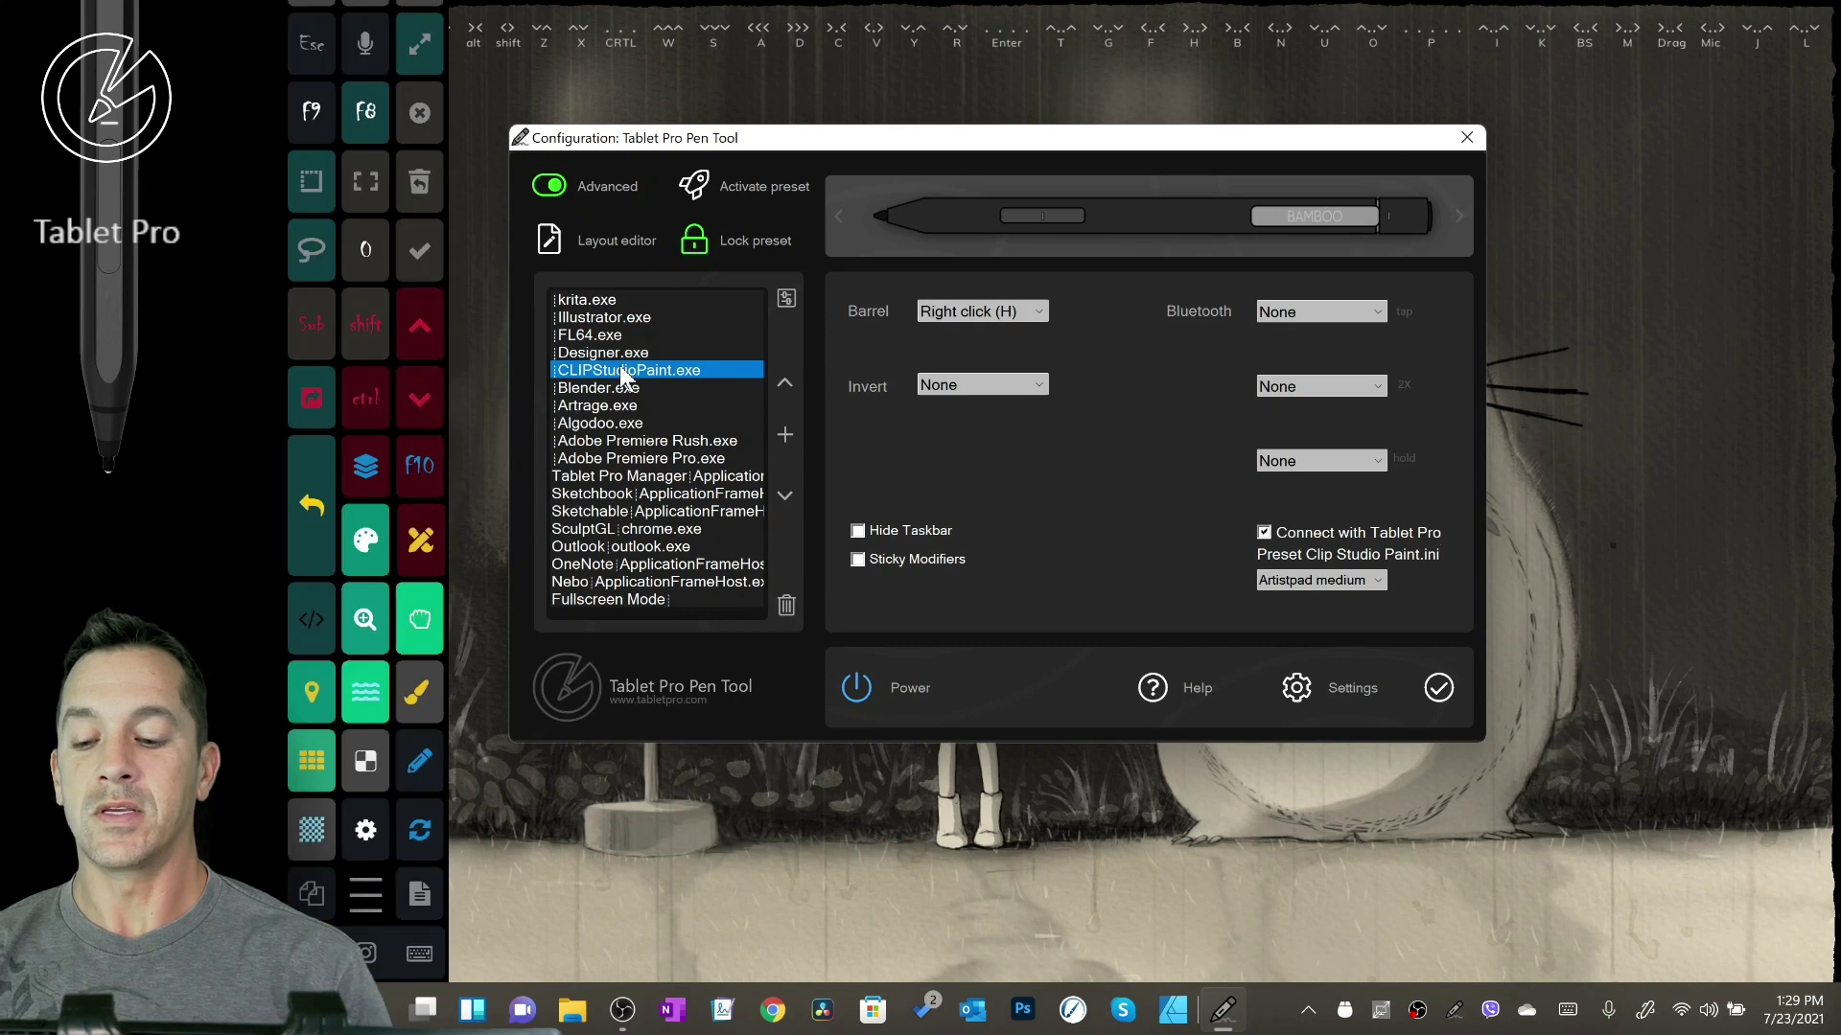
pyautogui.click(621, 388)
pyautogui.click(622, 424)
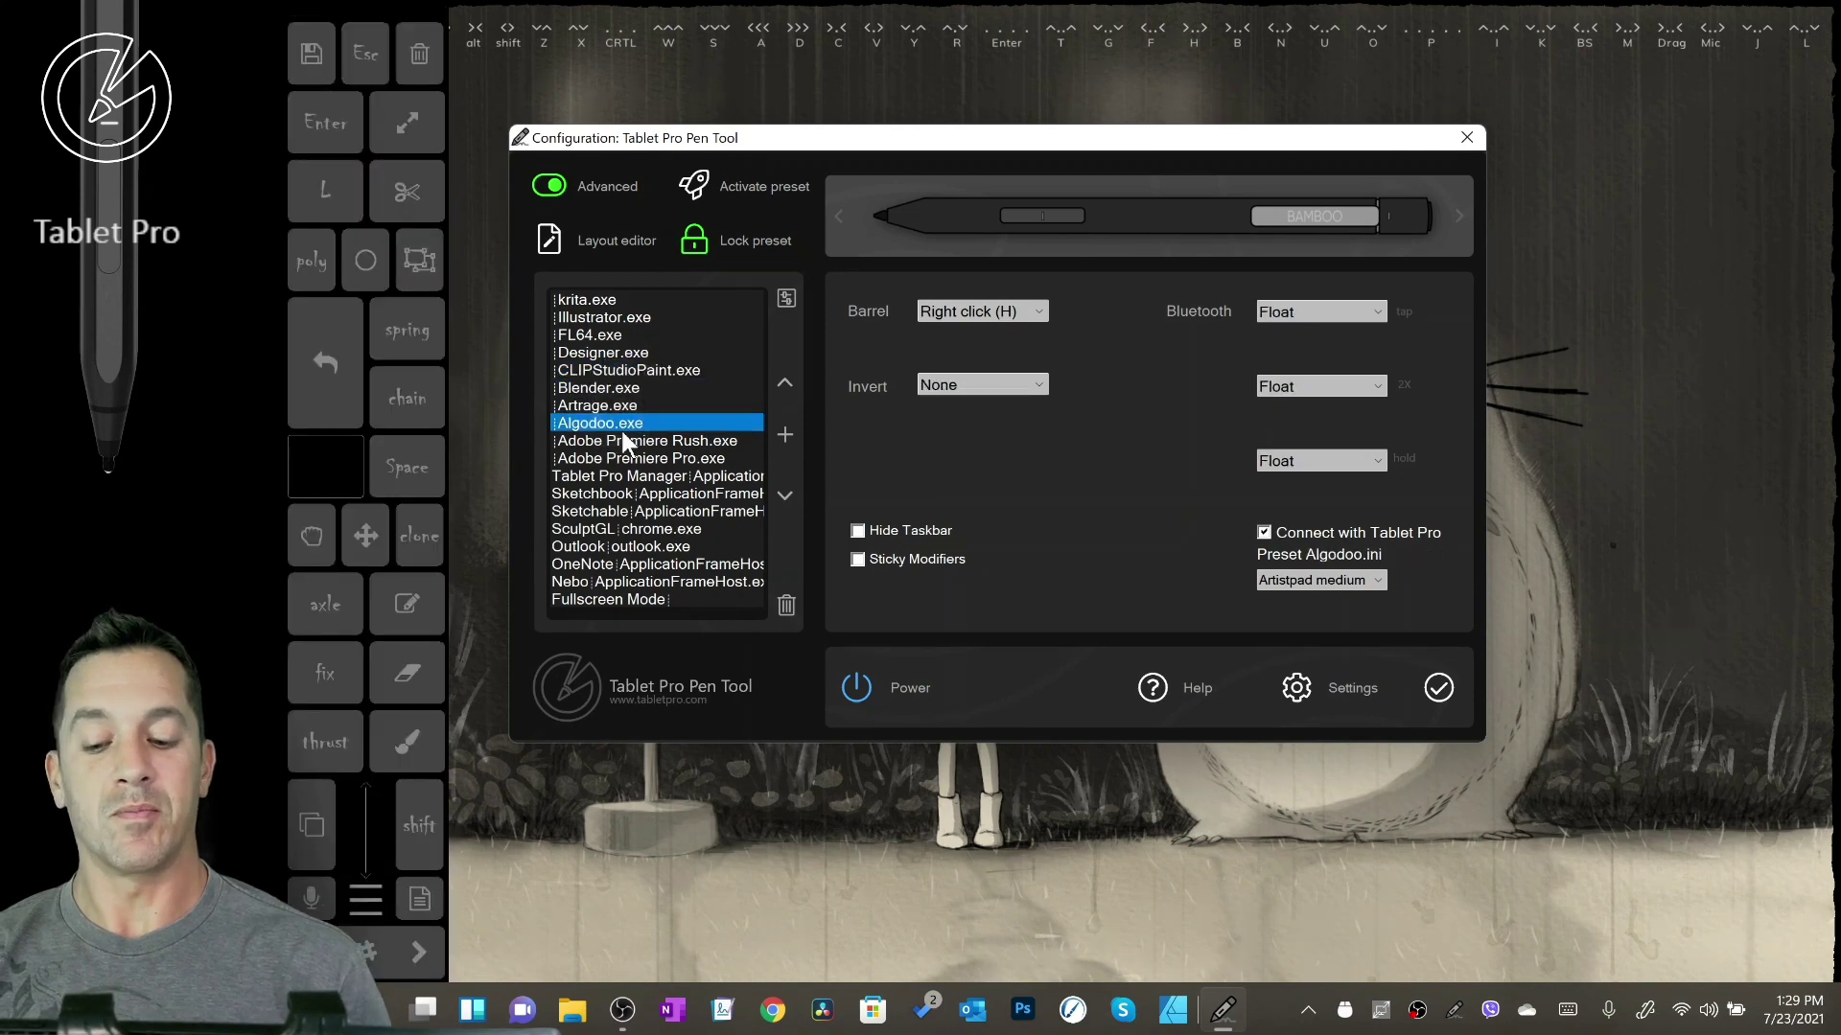
pyautogui.click(635, 599)
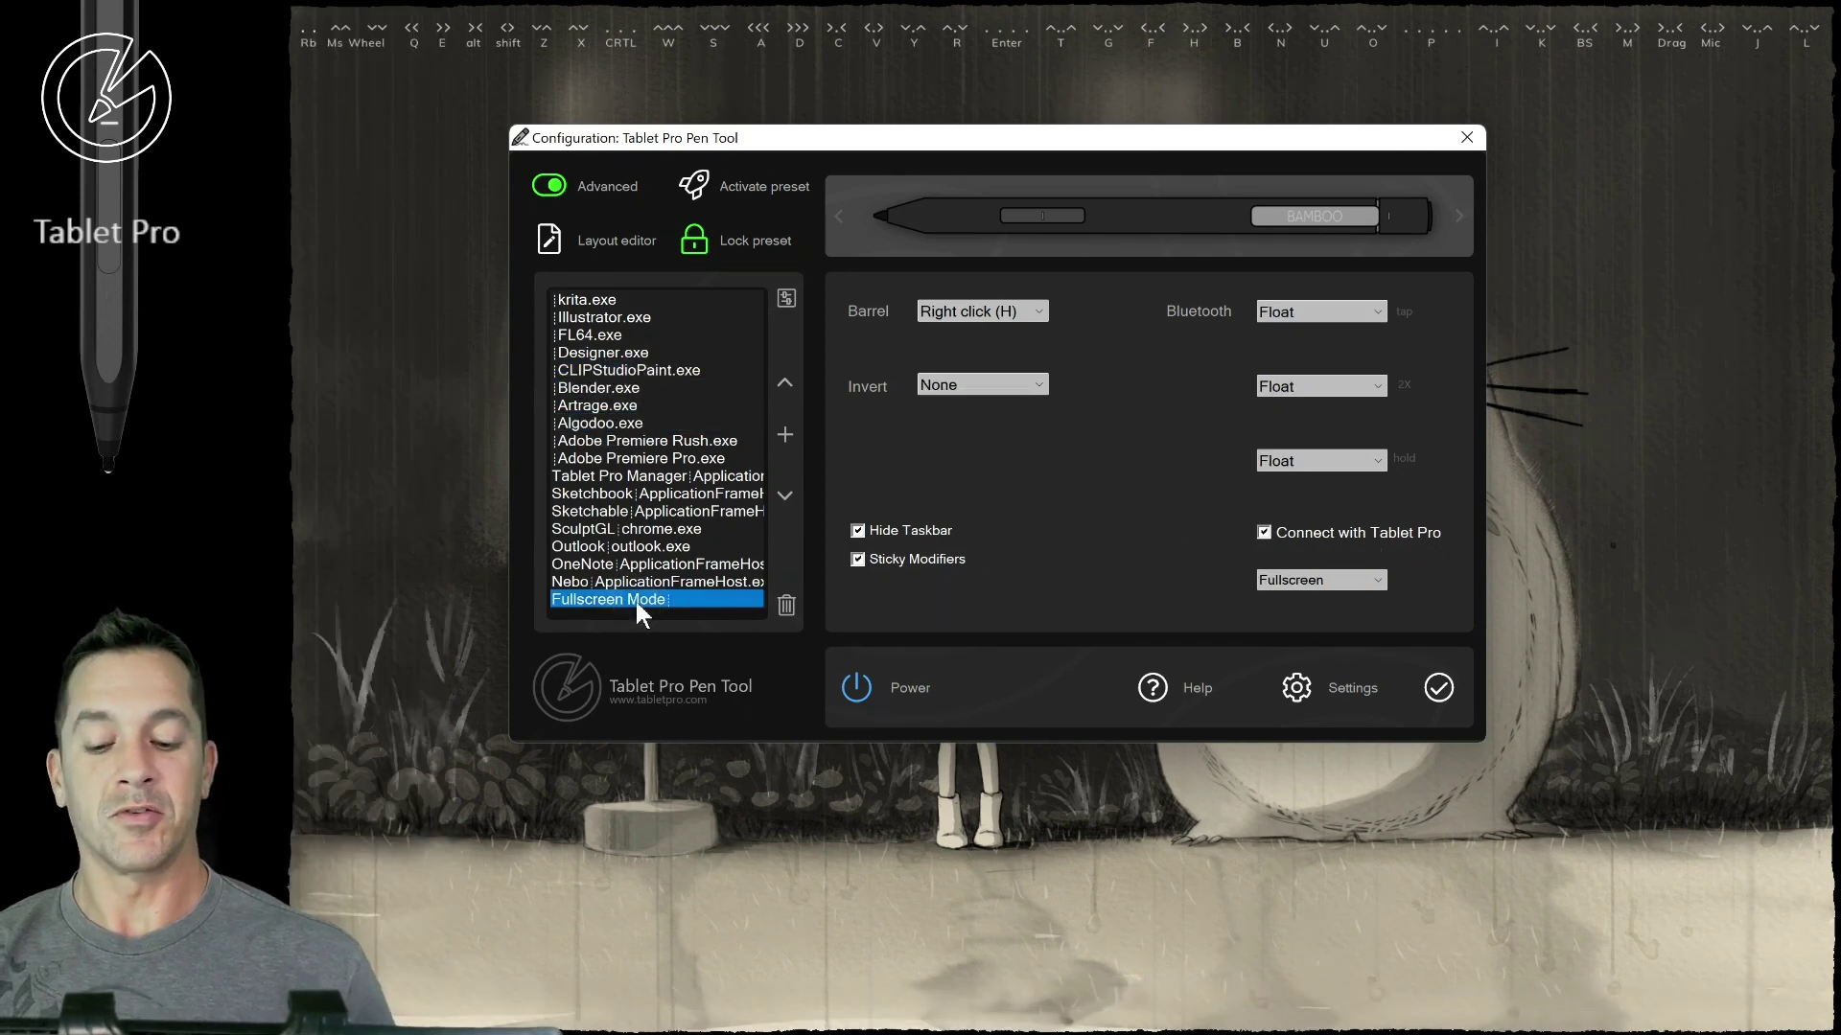
pyautogui.press('Up')
pyautogui.press('Up')
pyautogui.press('Up')
pyautogui.press('Up')
pyautogui.press('Up')
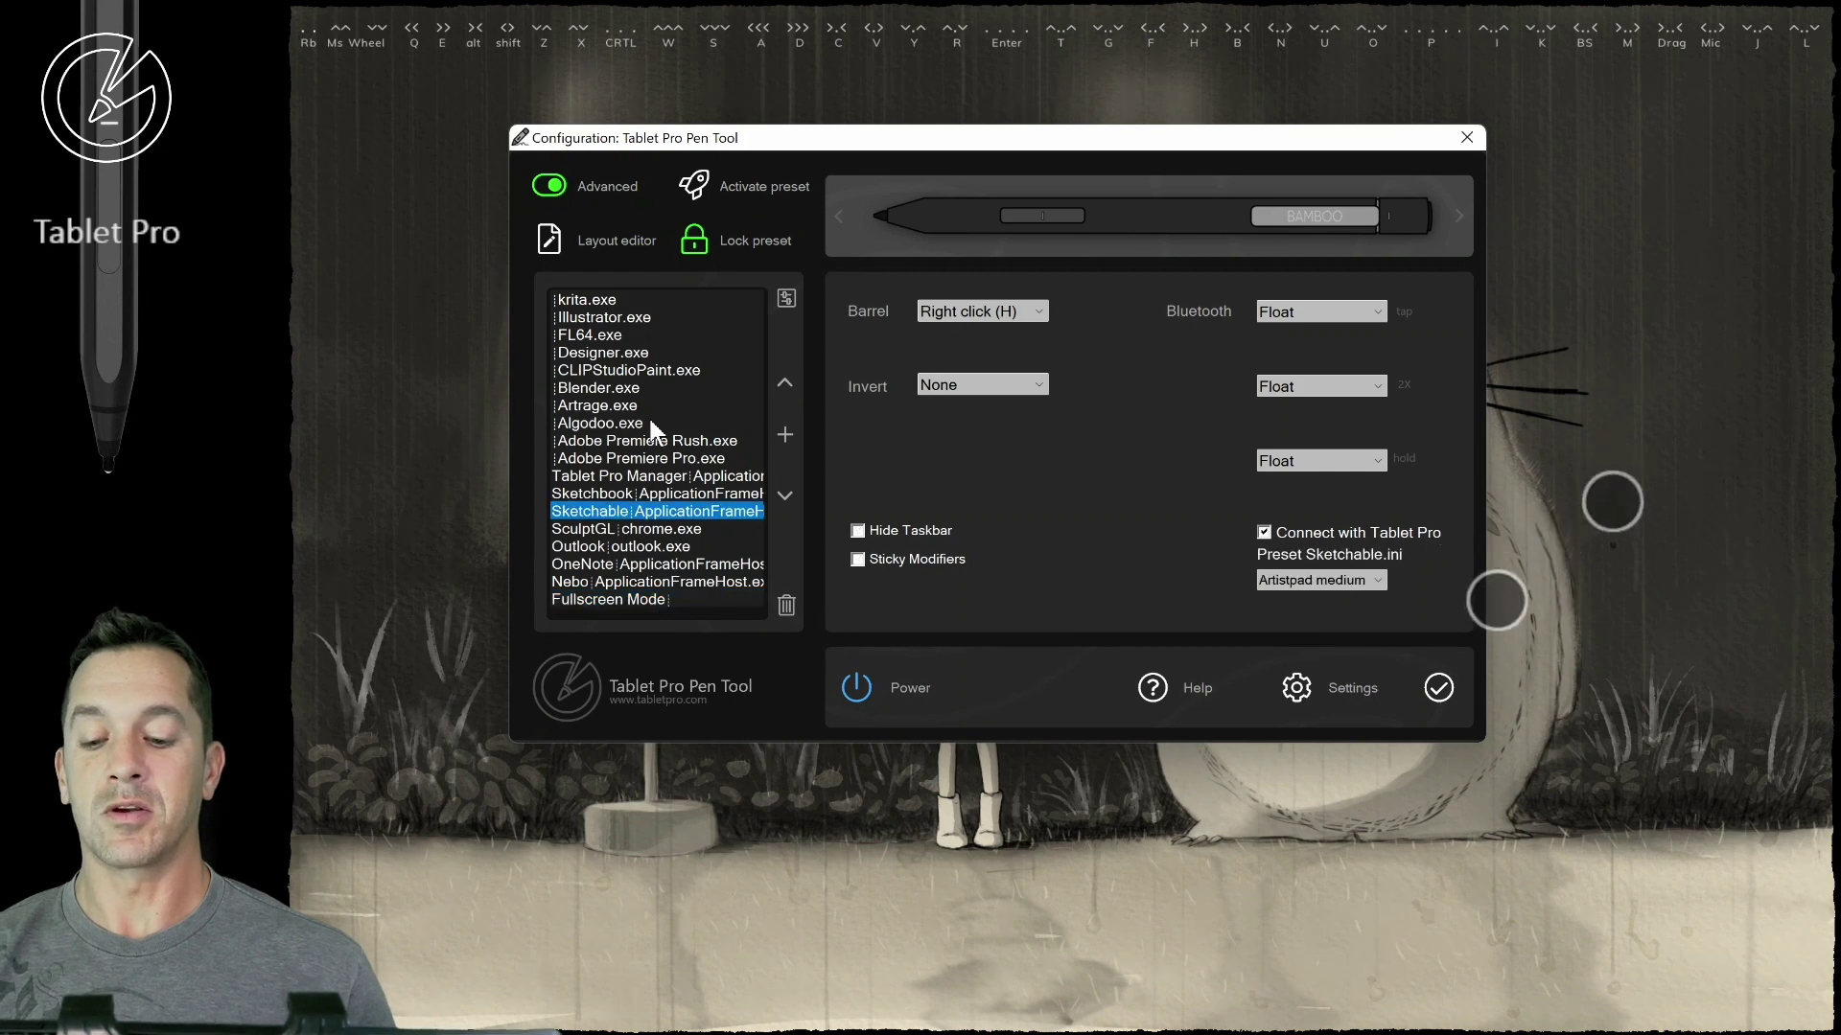
pyautogui.press('End')
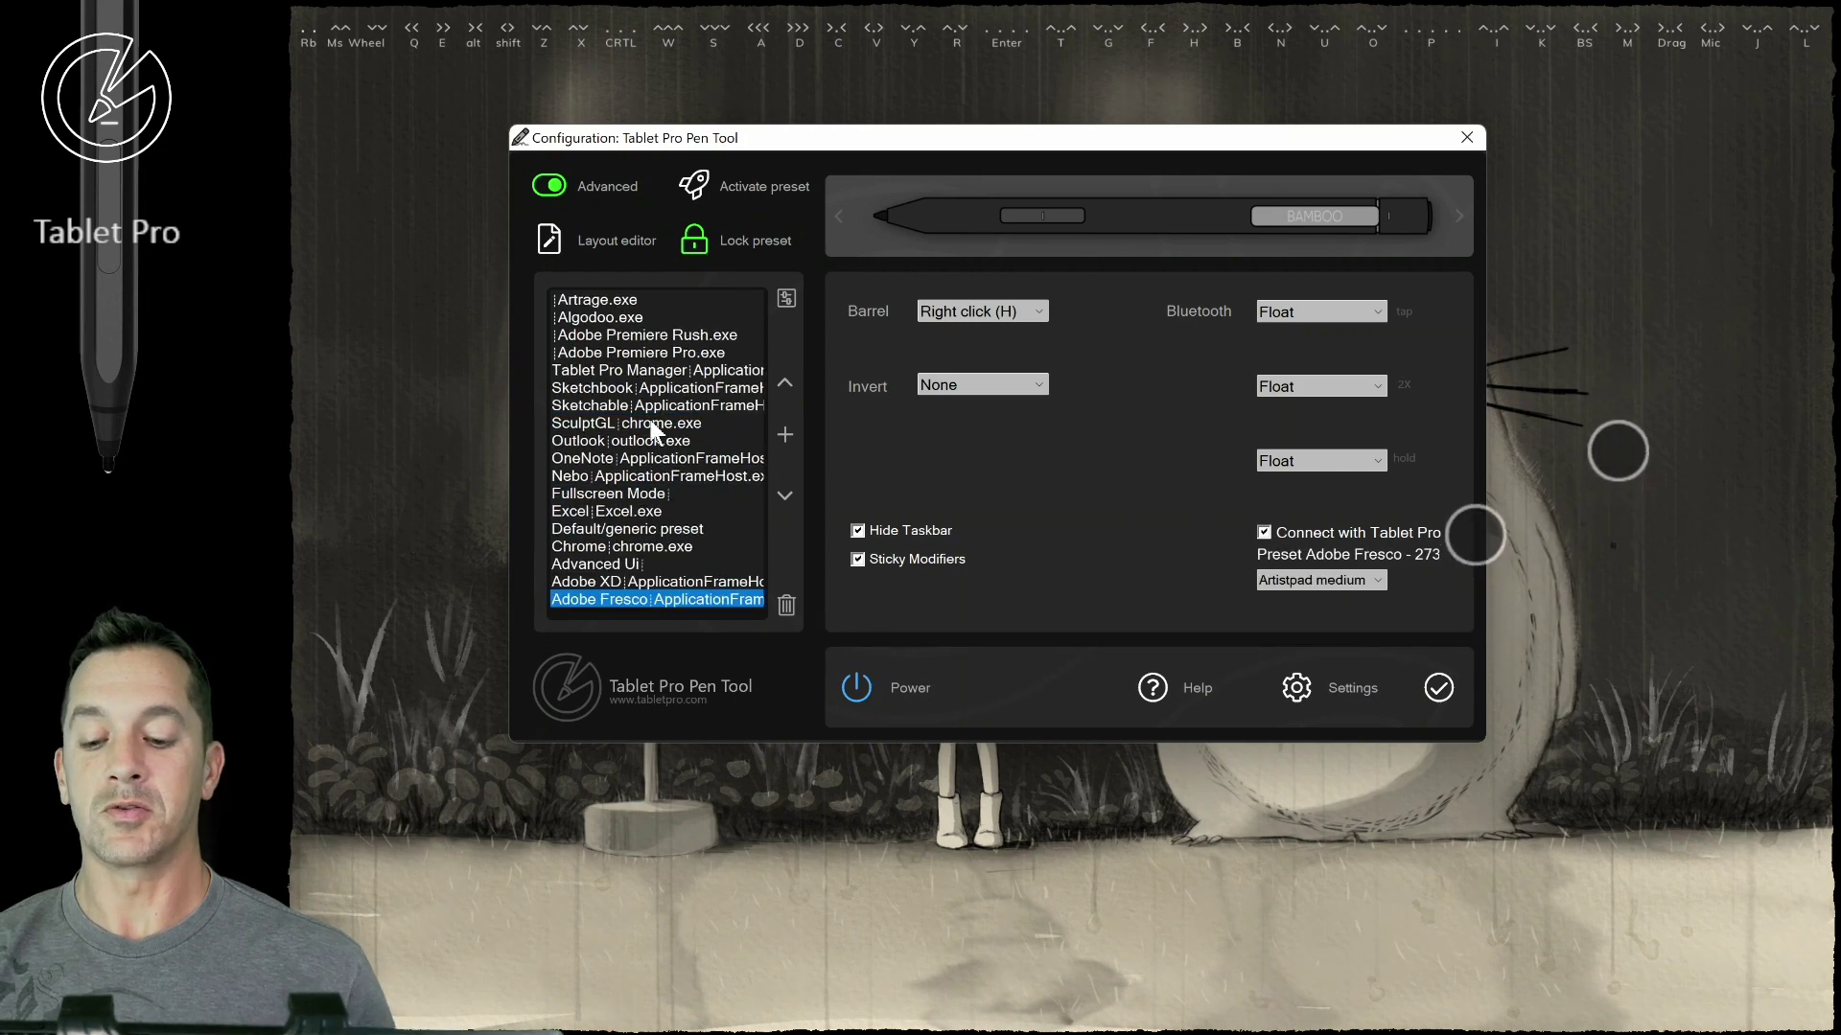
# - View the Chrome and SculptGL presets, then open Fullscreen Mode's Tablet Pro settings
pyautogui.click(596, 545)
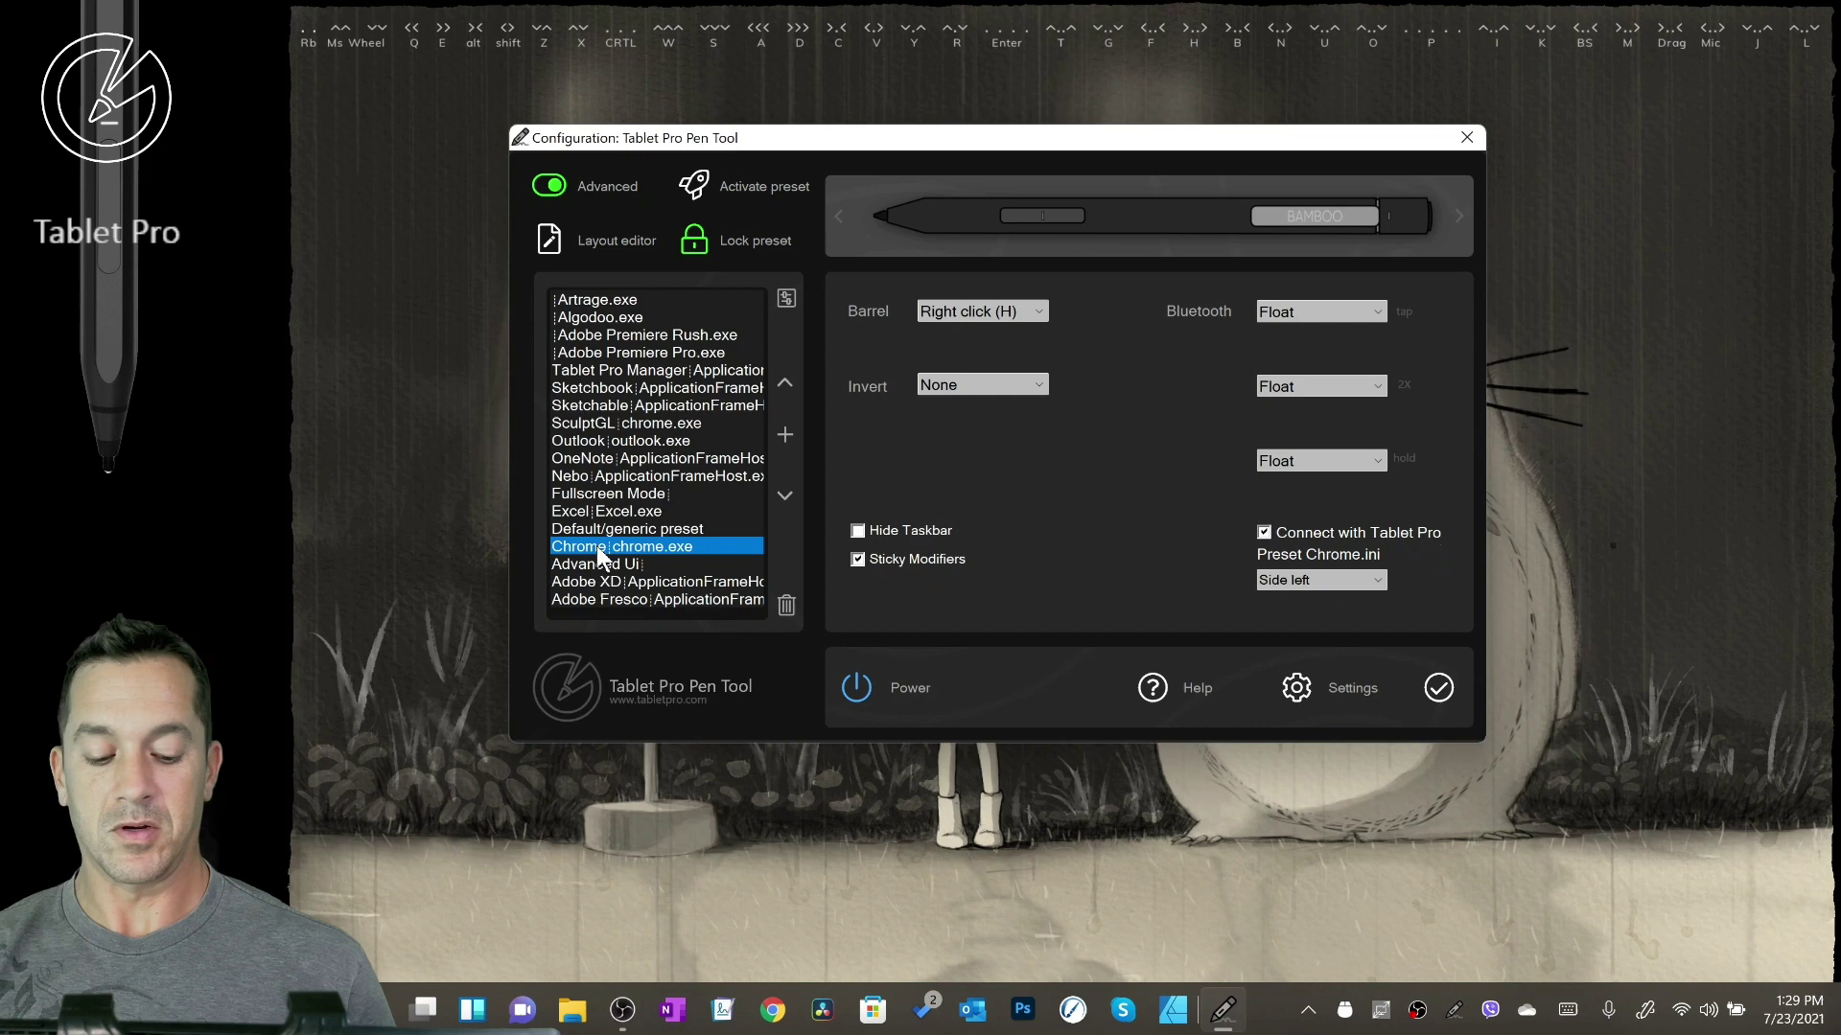
pyautogui.click(1577, 552)
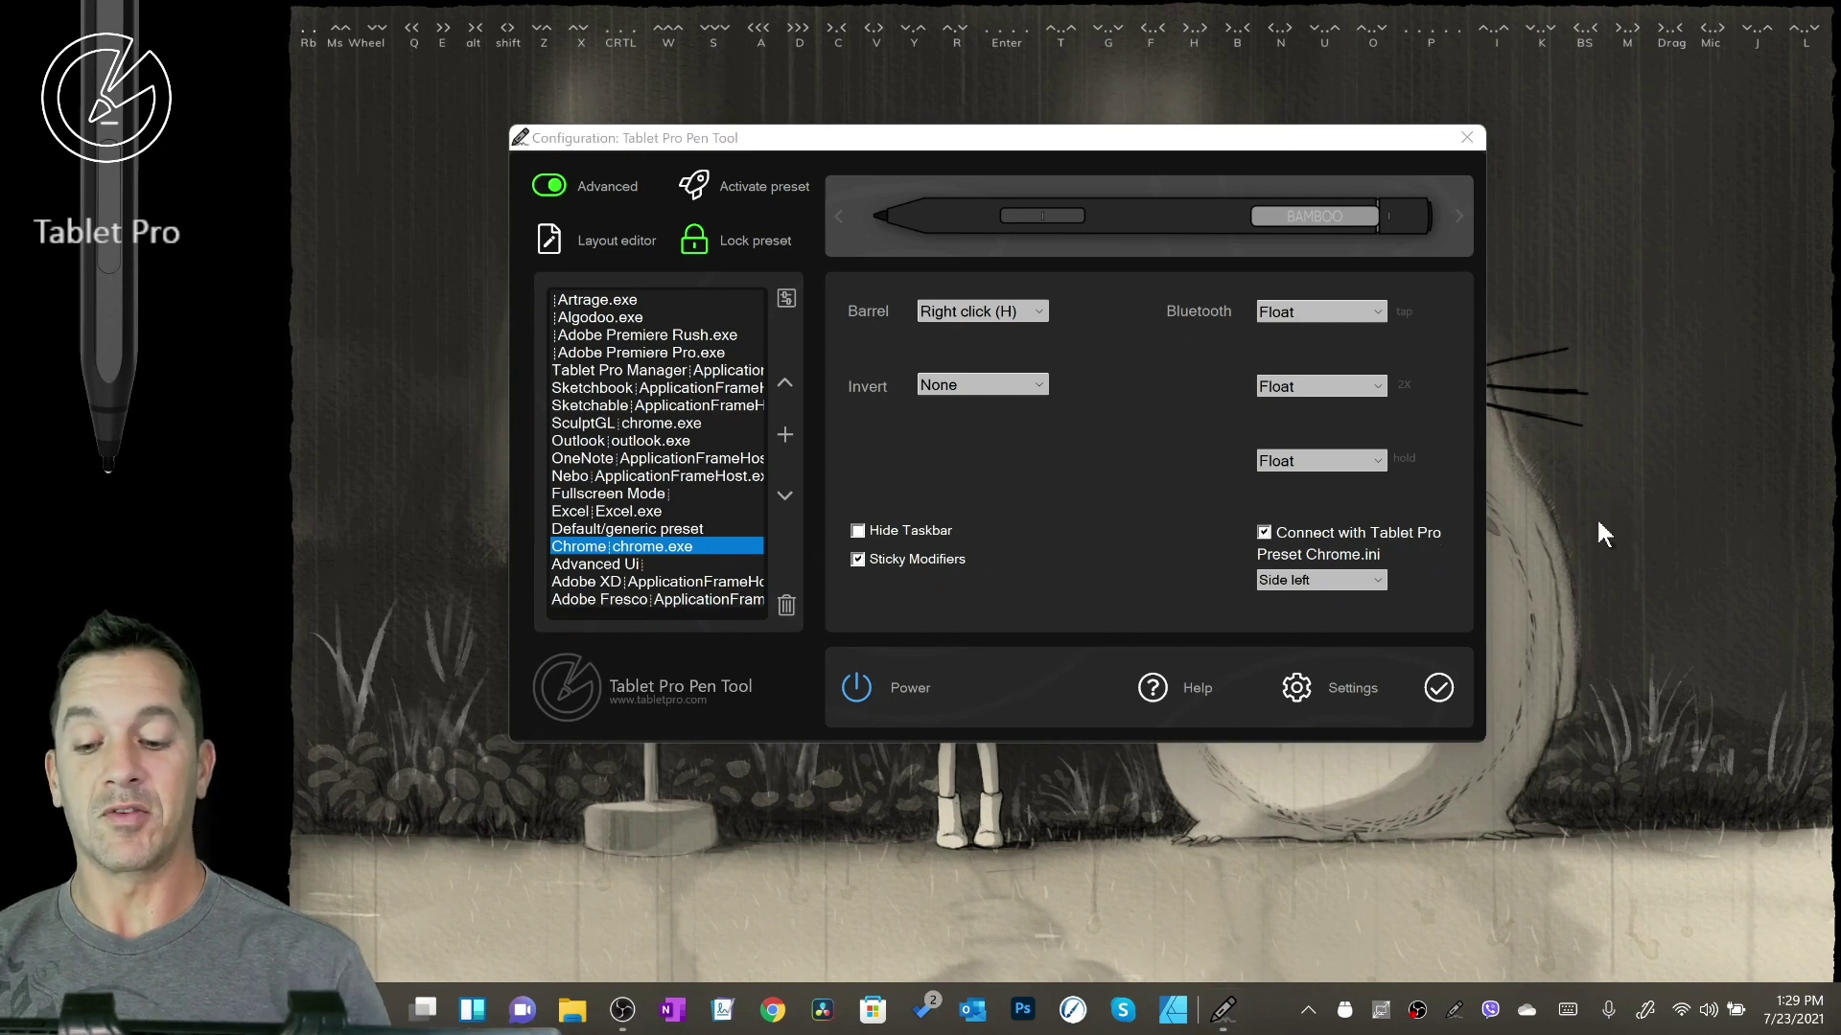
pyautogui.click(654, 423)
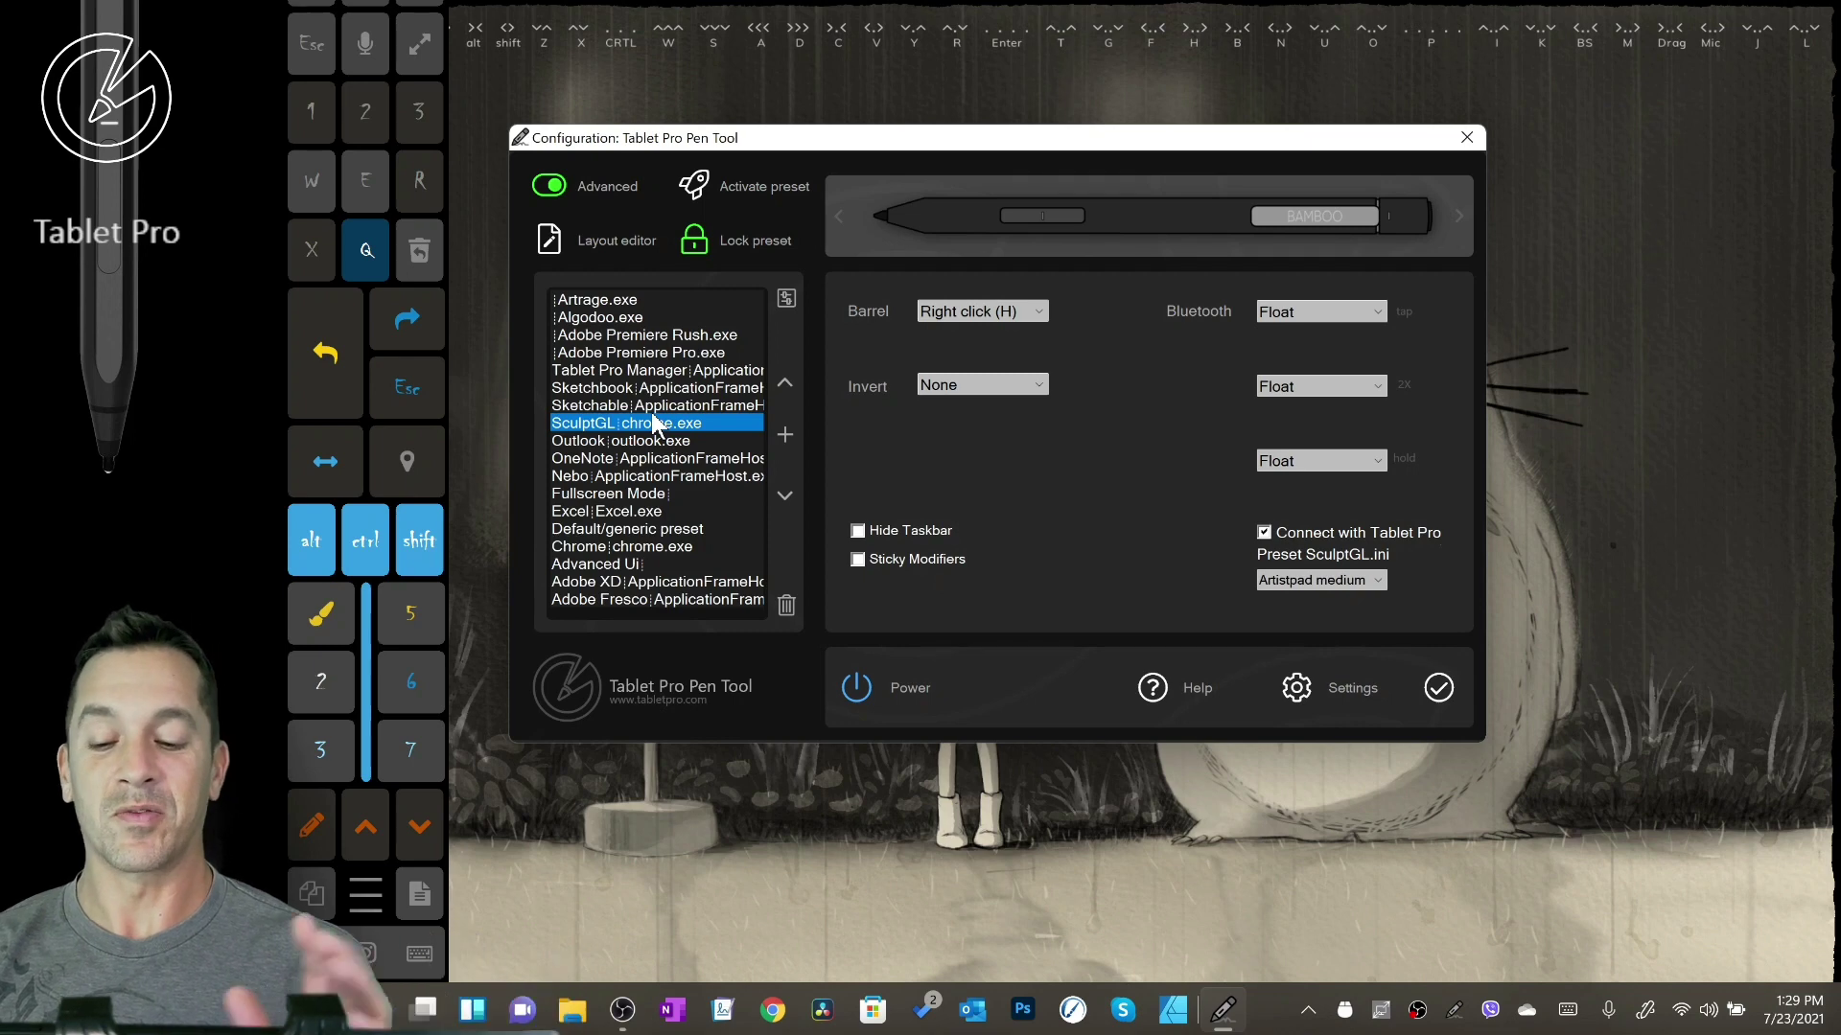
pyautogui.click(719, 244)
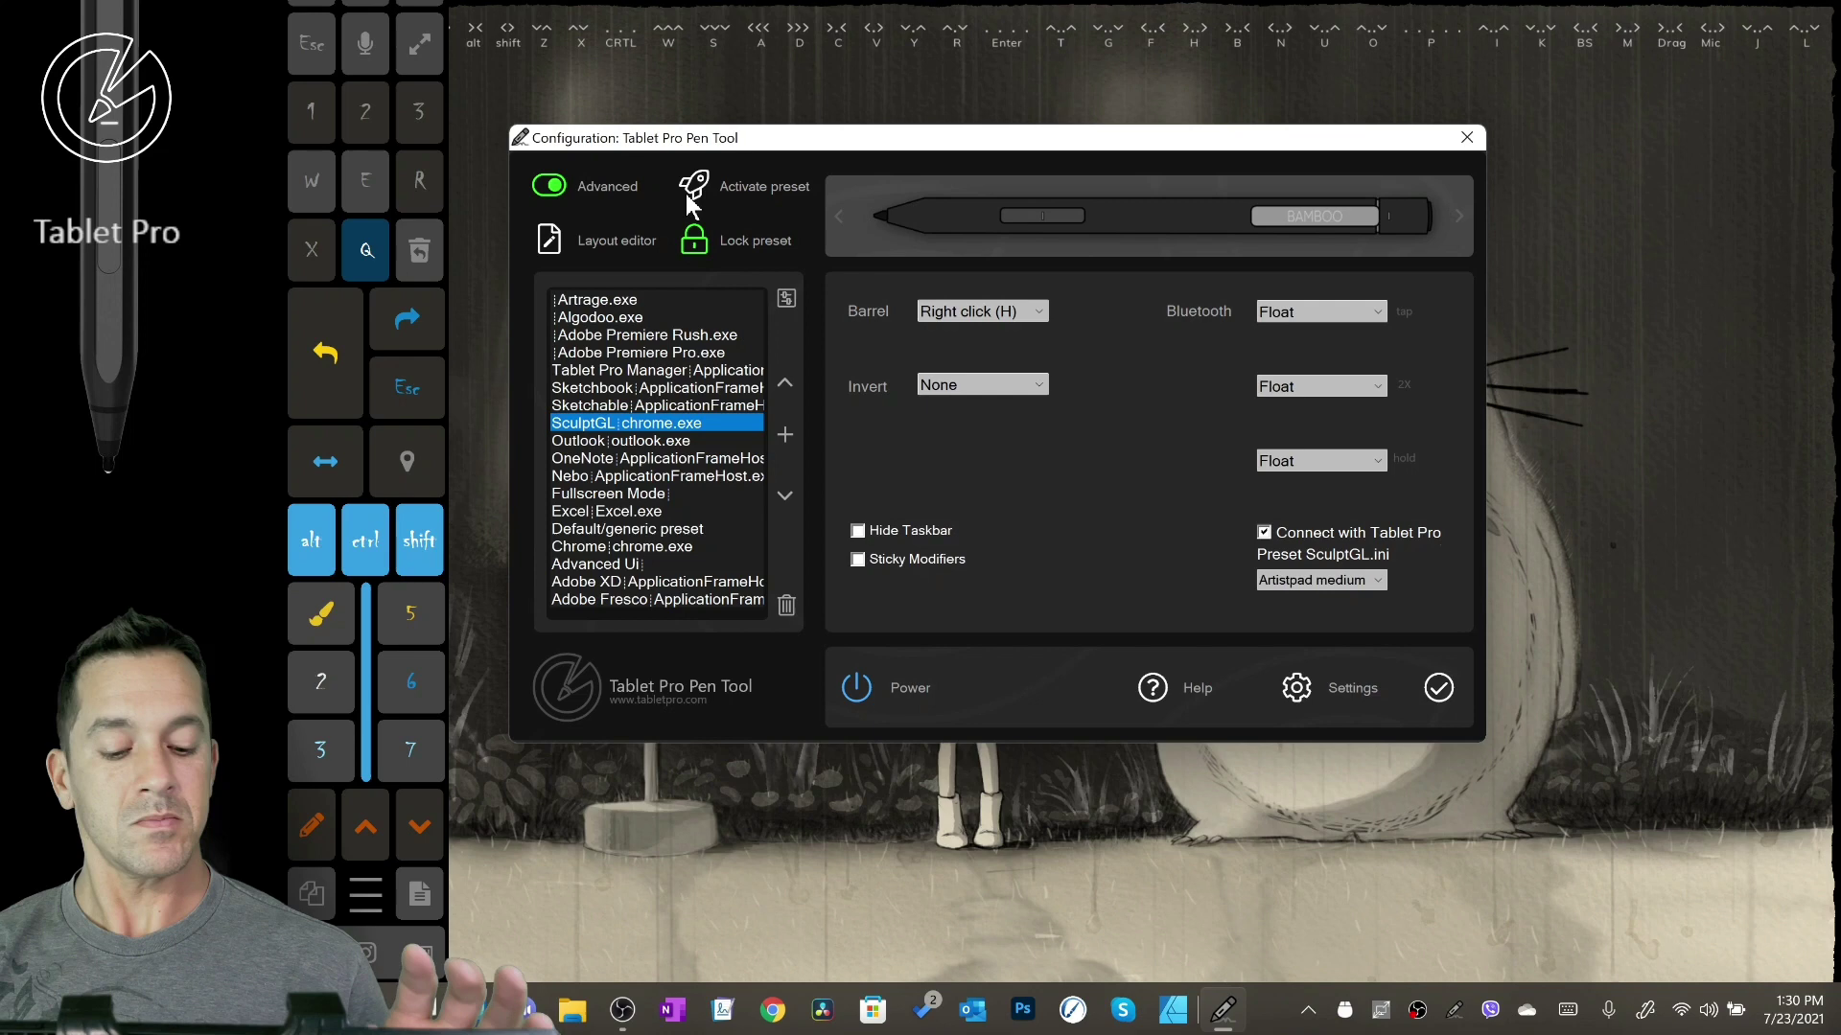
pyautogui.moveTo(676, 523)
pyautogui.mouseDown()
pyautogui.moveTo(658, 493)
pyautogui.moveTo(671, 512)
pyautogui.mouseUp()
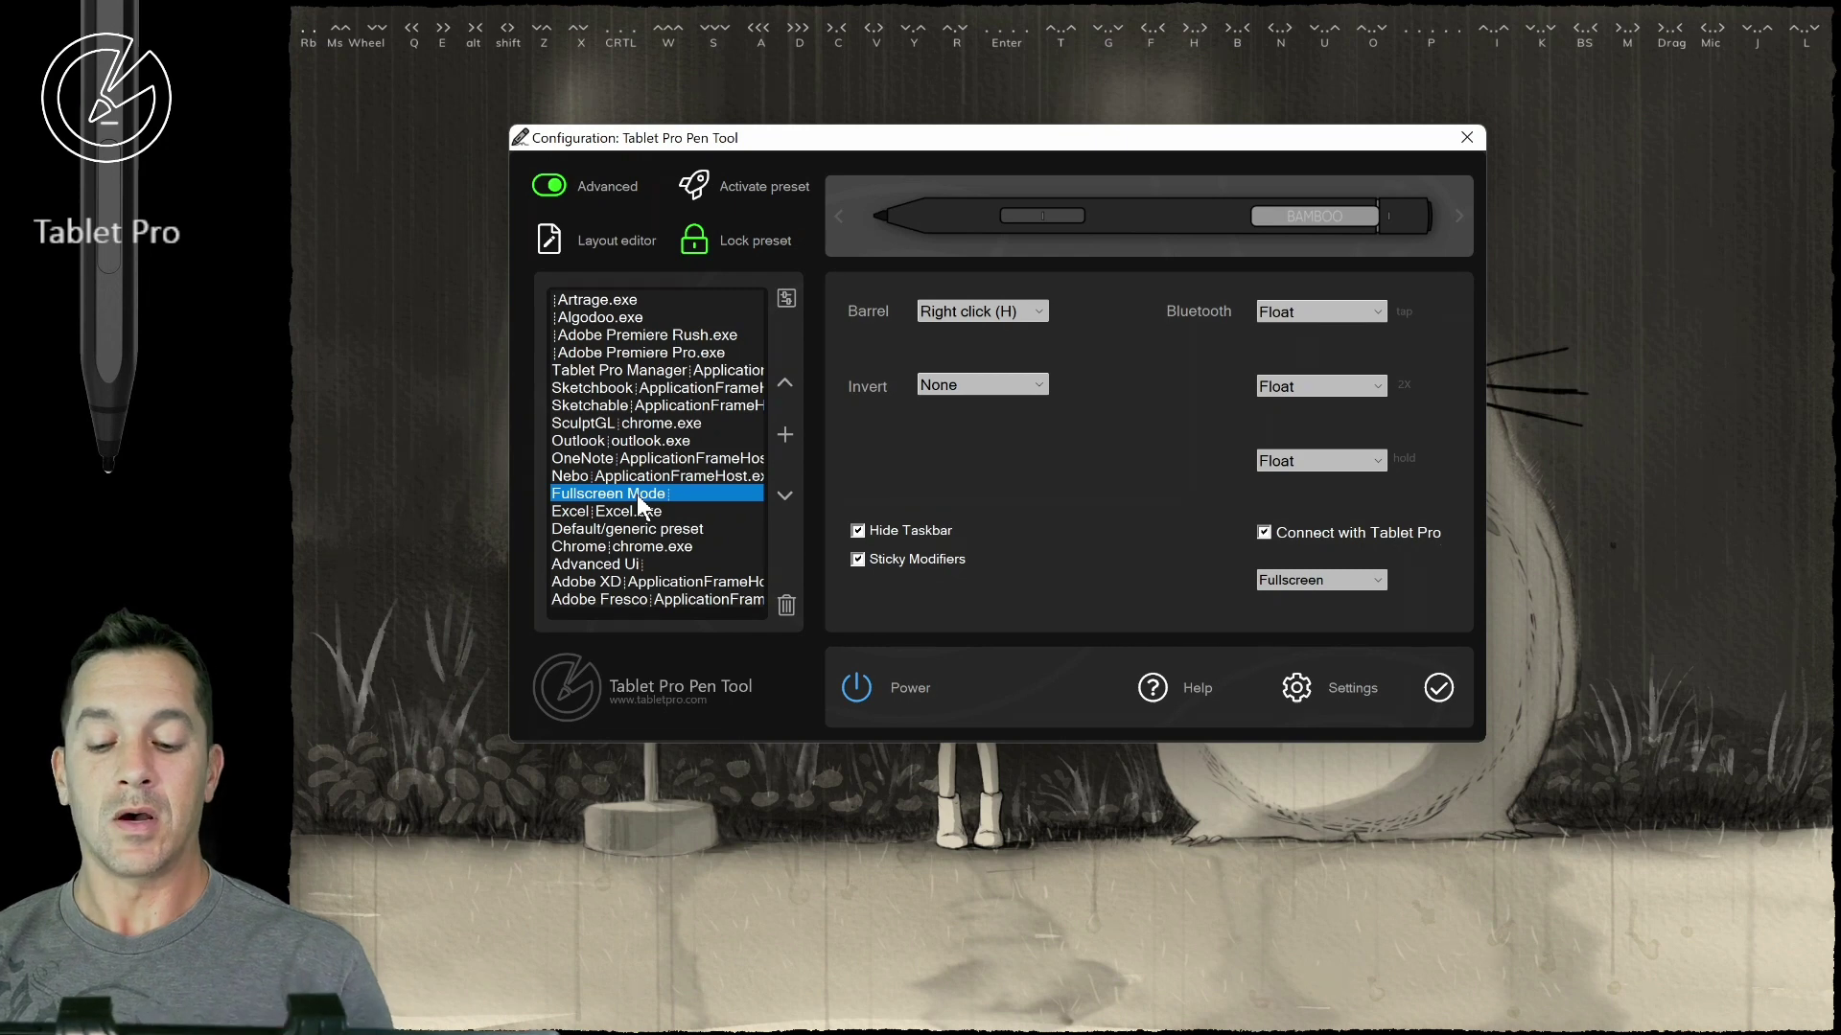
pyautogui.click(1294, 687)
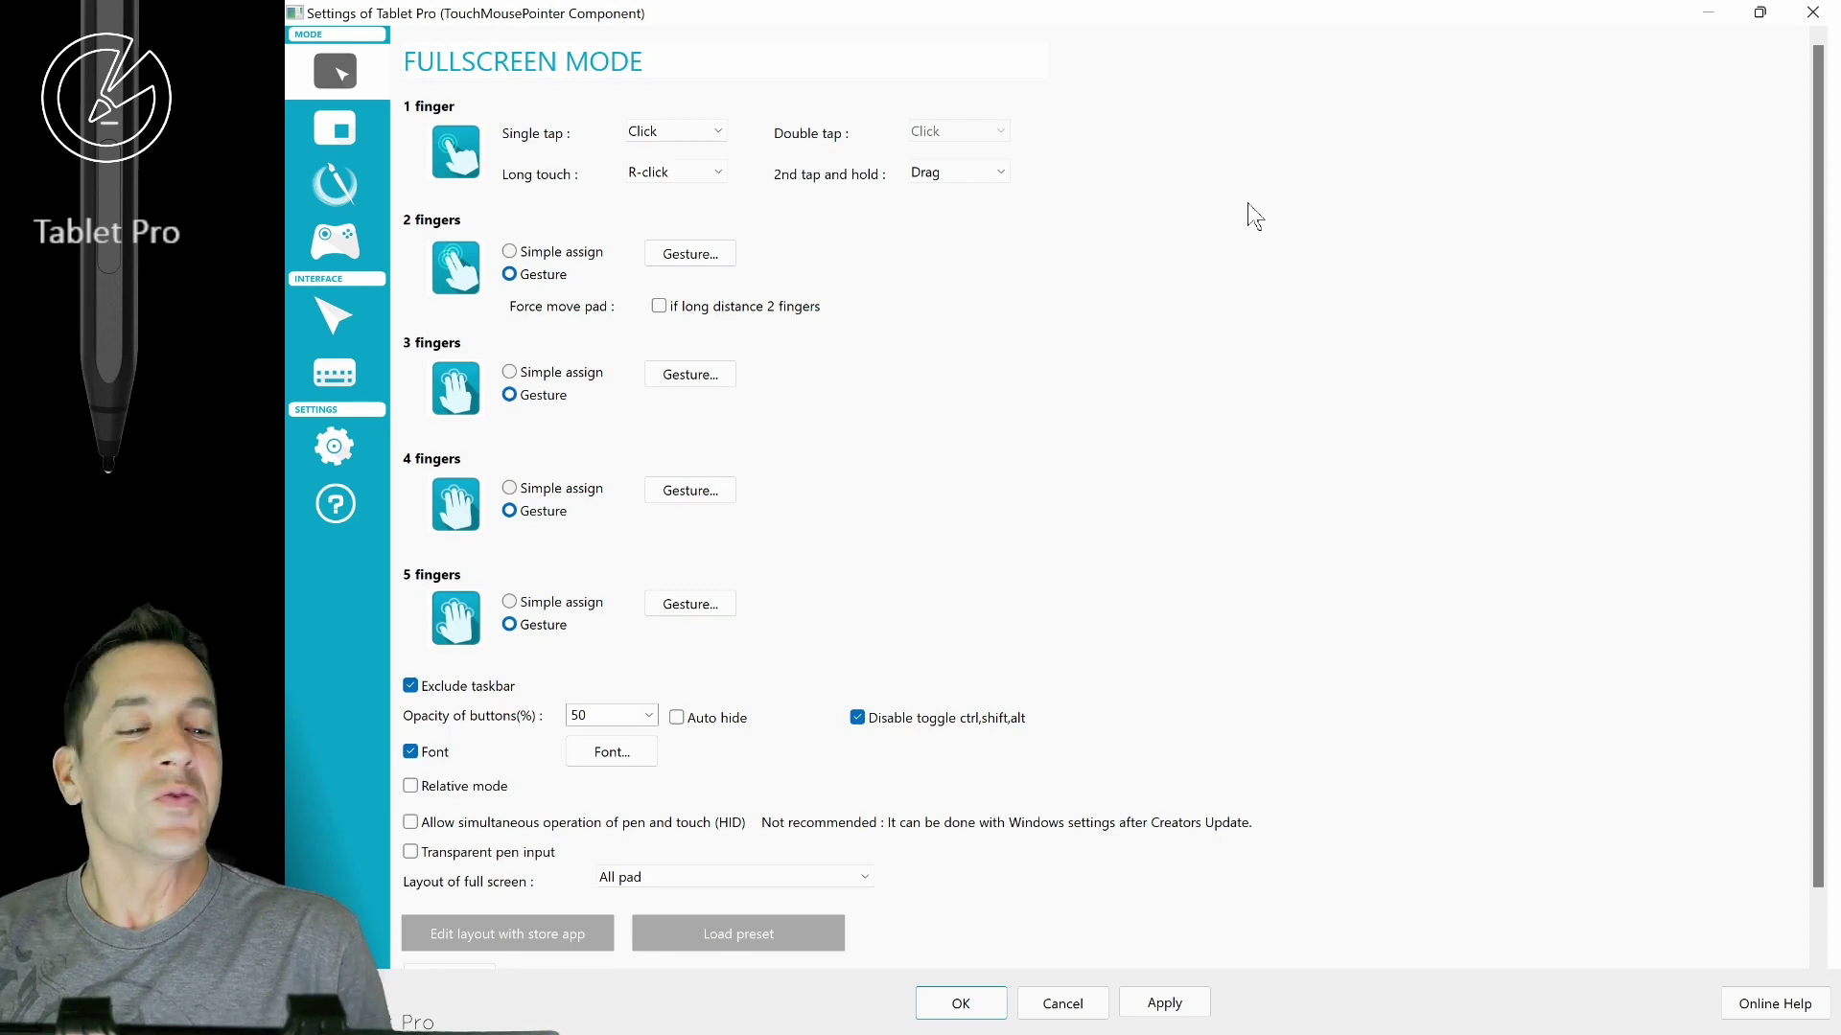
pyautogui.click(1812, 12)
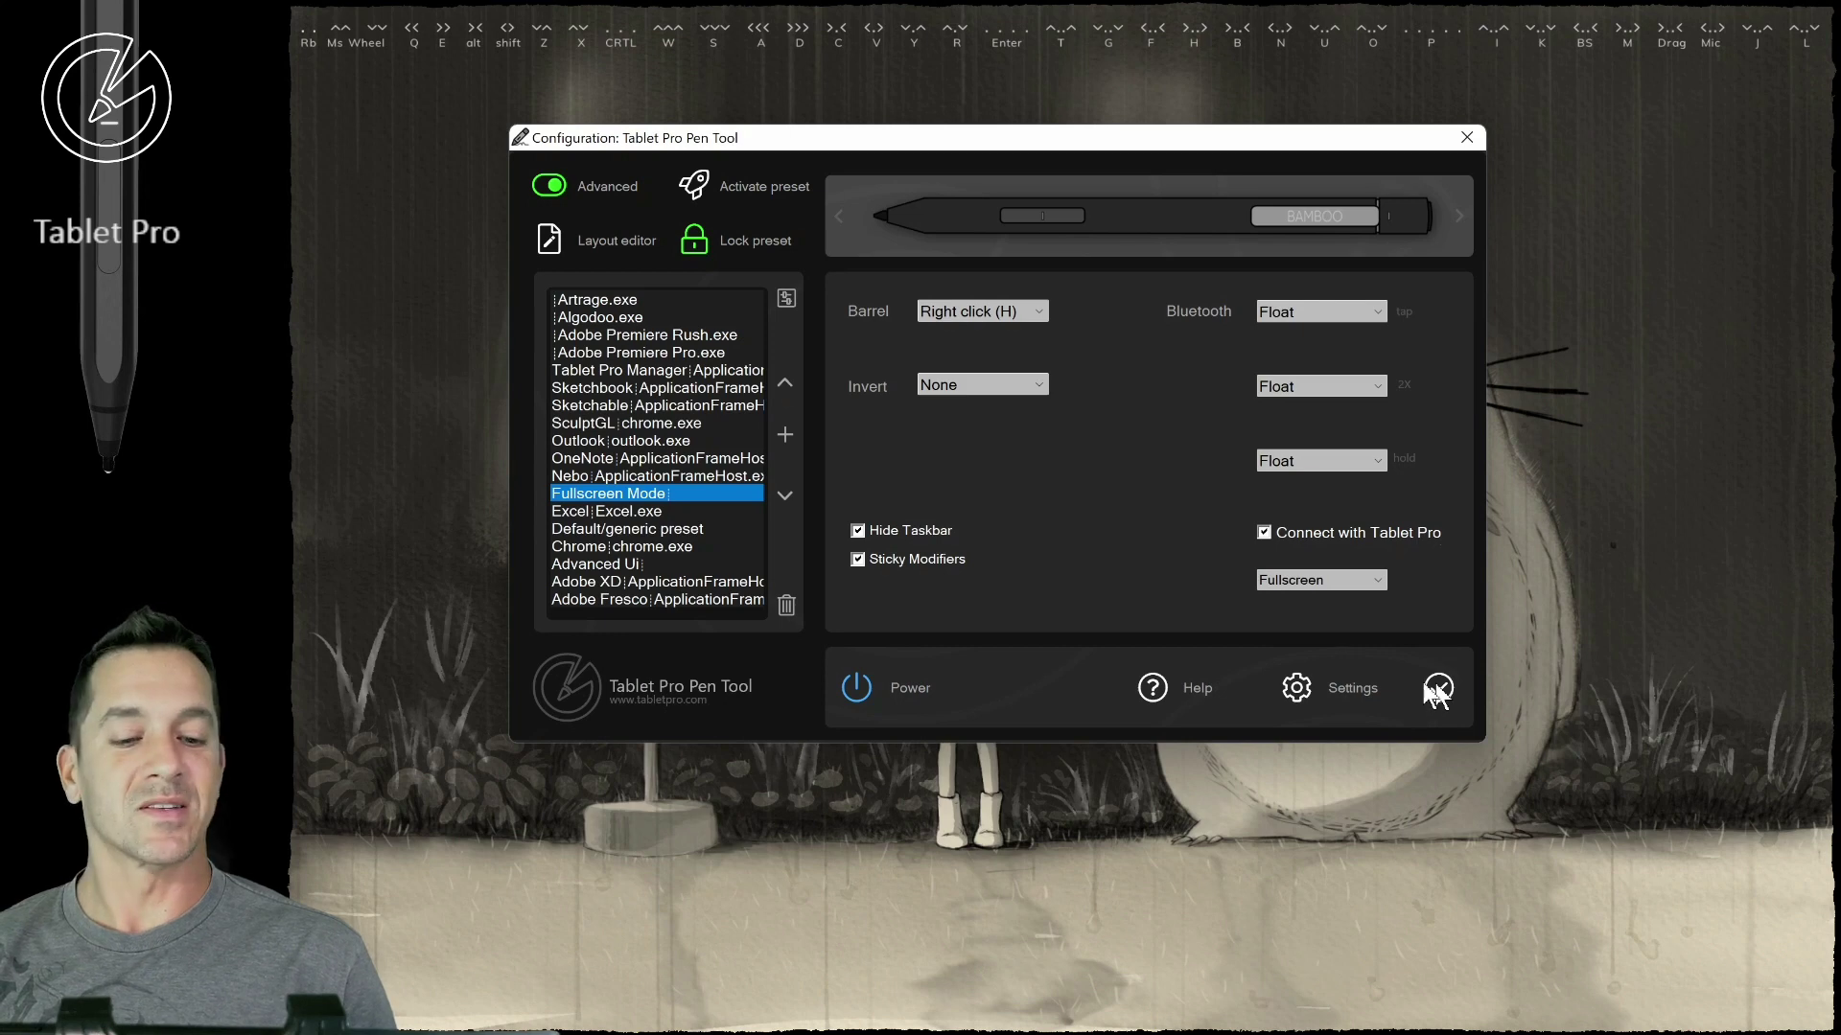
# - Cycle through pen models past Bamboo, minimize Notepad, and reposition the configuration window
pyautogui.click(1458, 216)
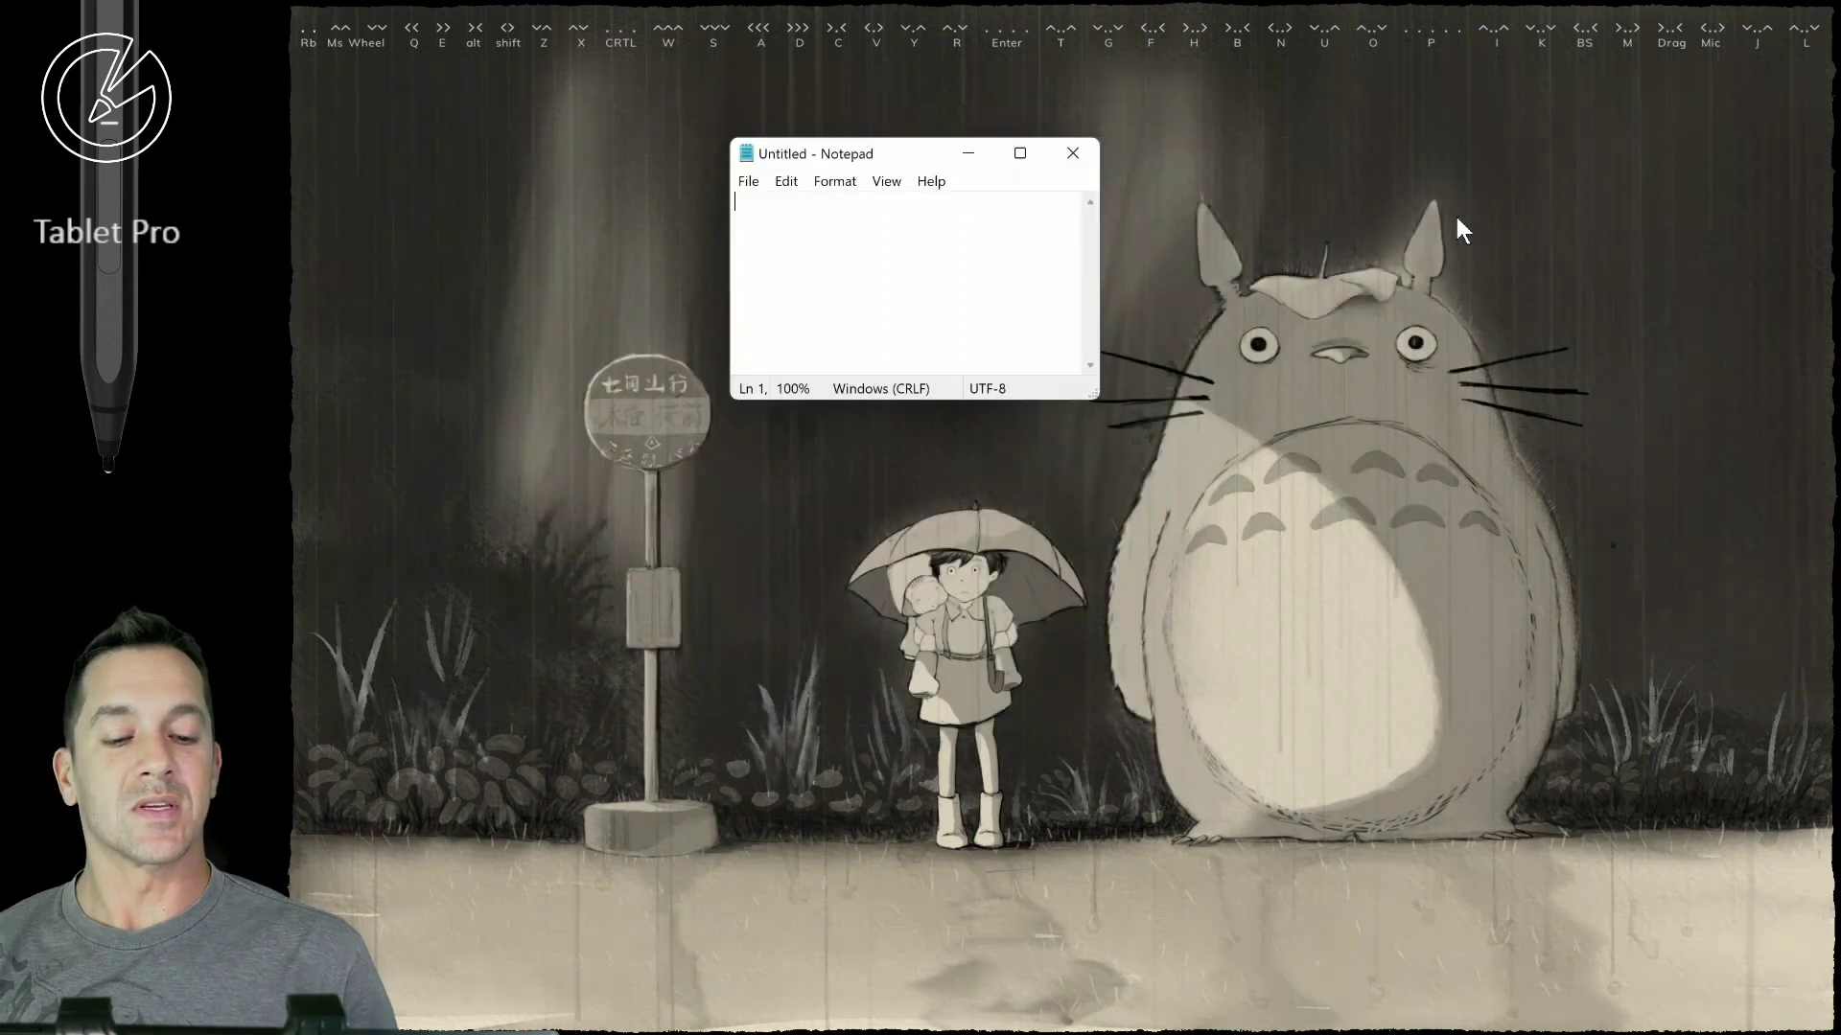
pyautogui.click(1457, 217)
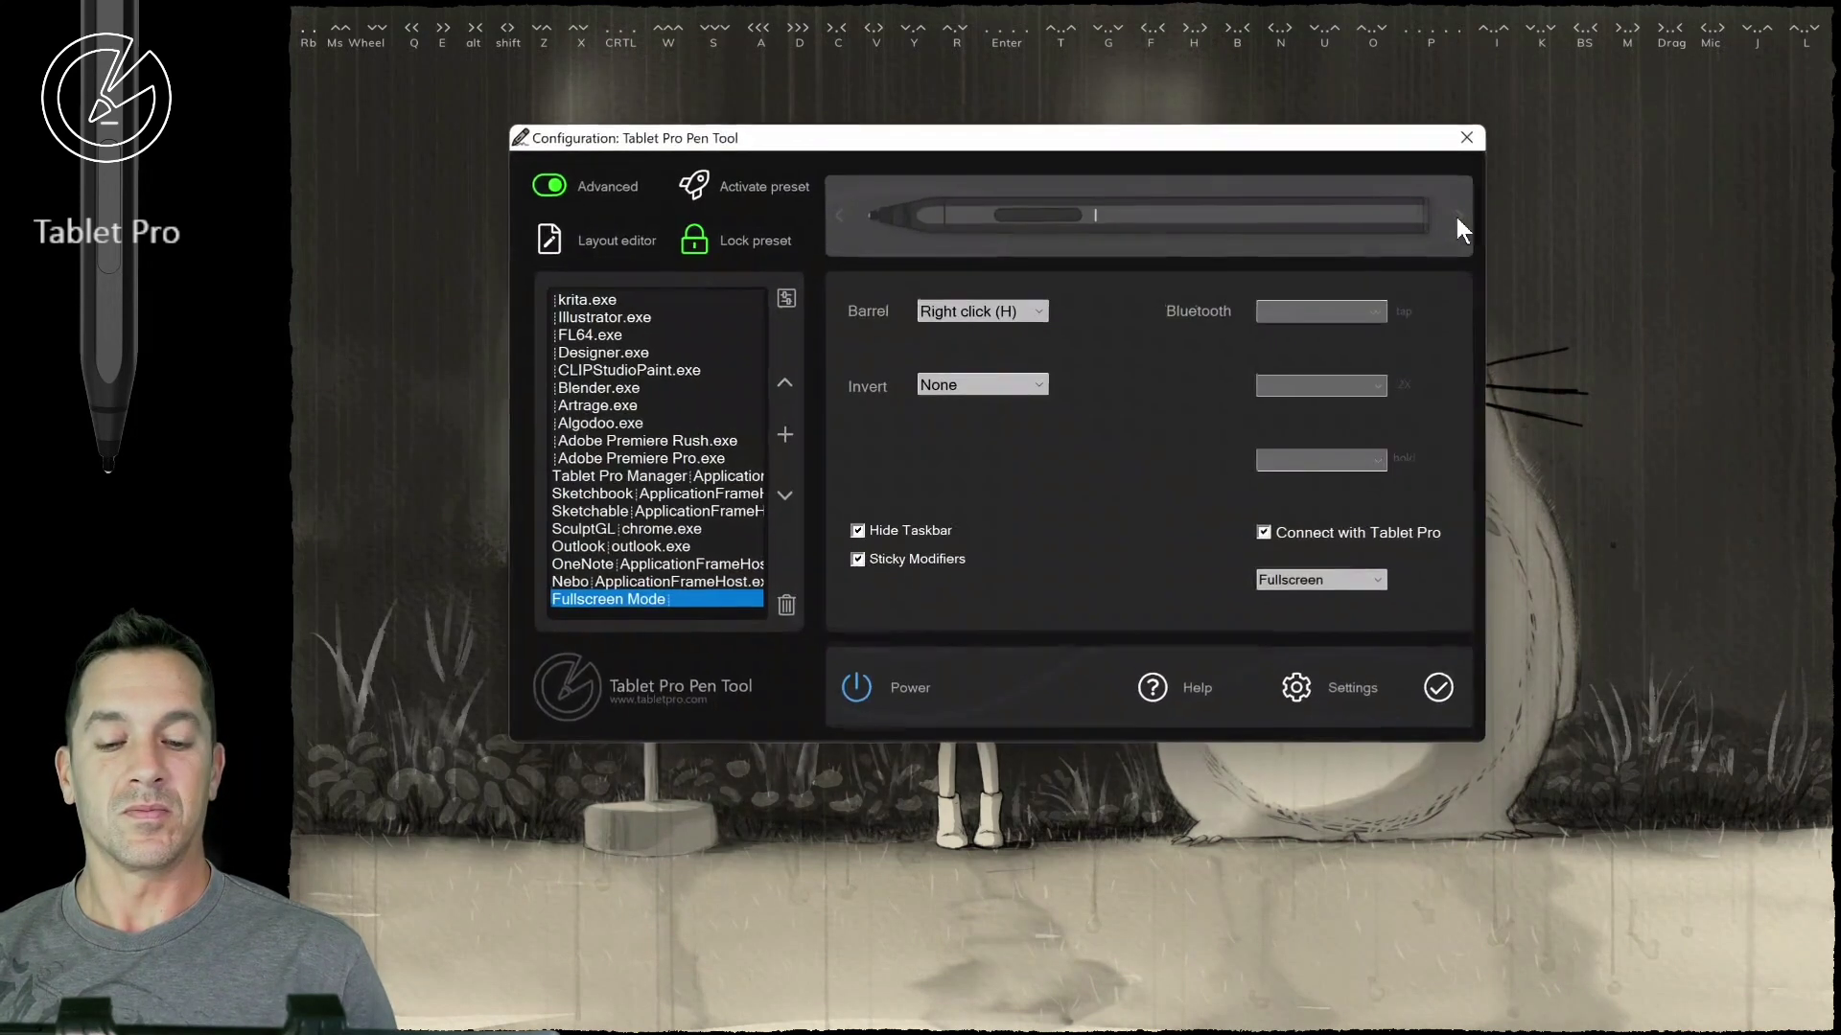
pyautogui.click(1457, 217)
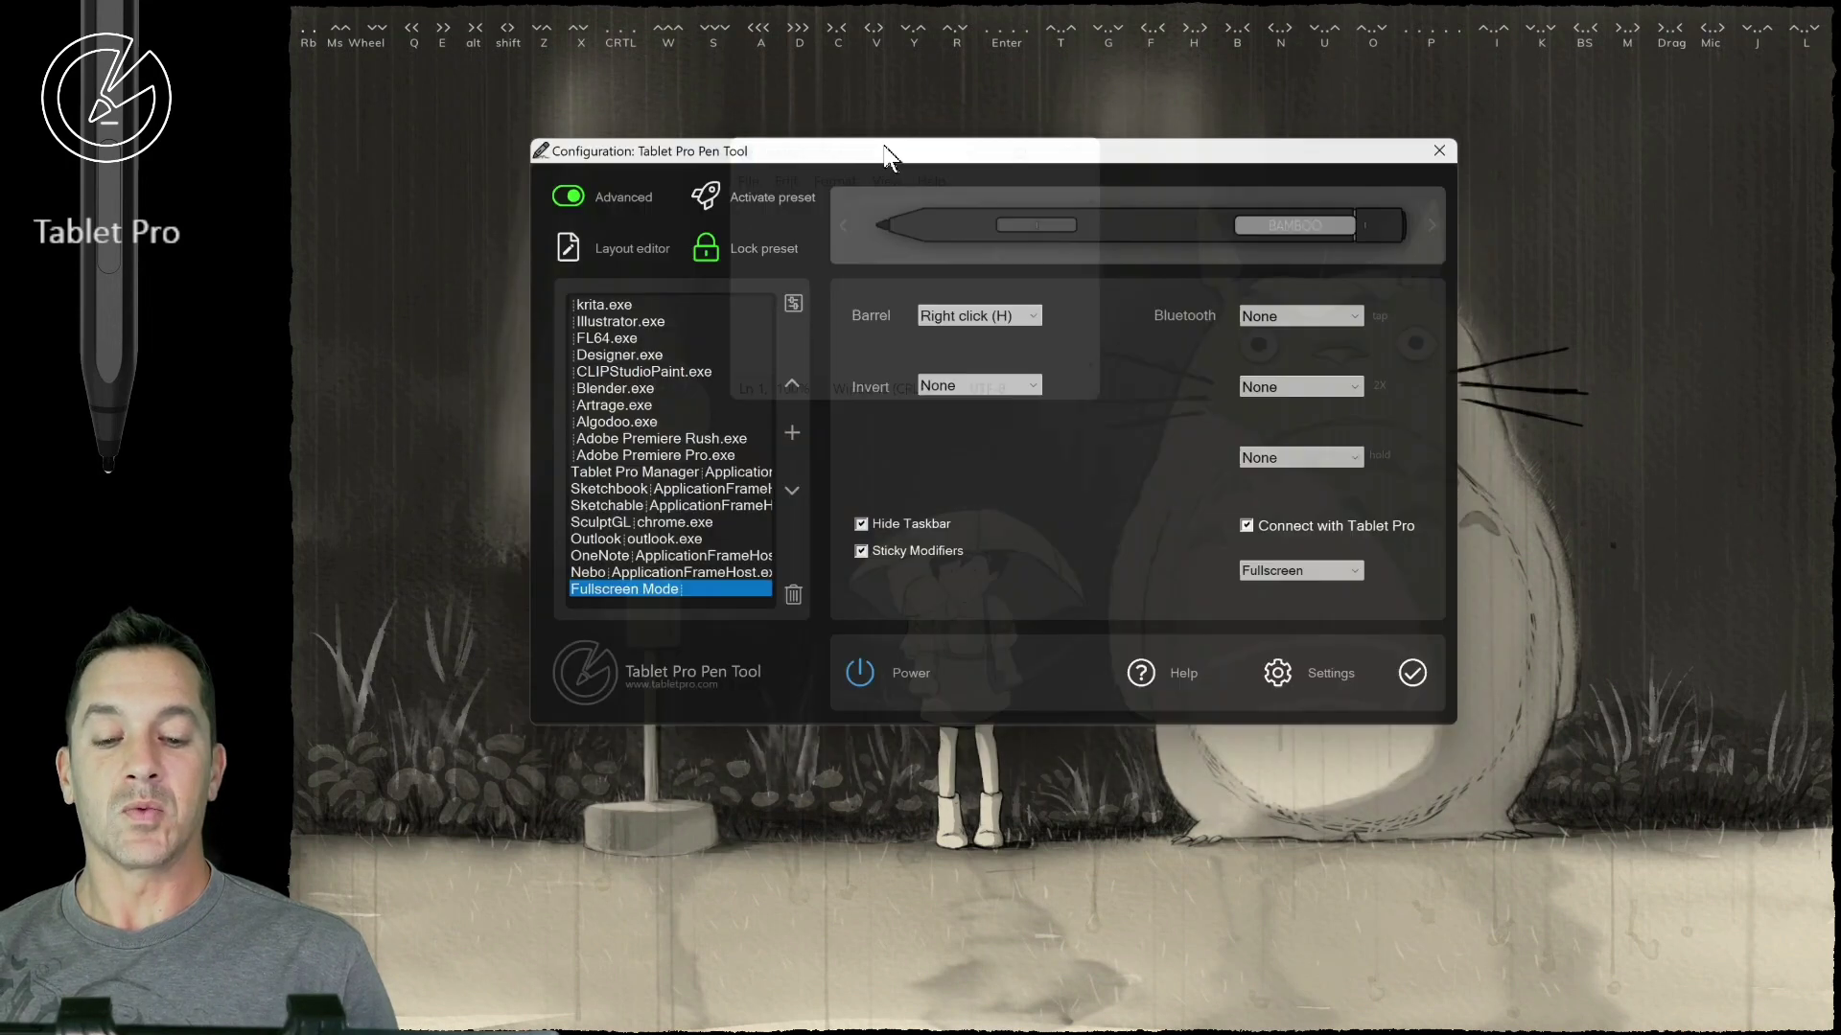
pyautogui.moveTo(968, 144); pyautogui.dragTo(1027, 291)
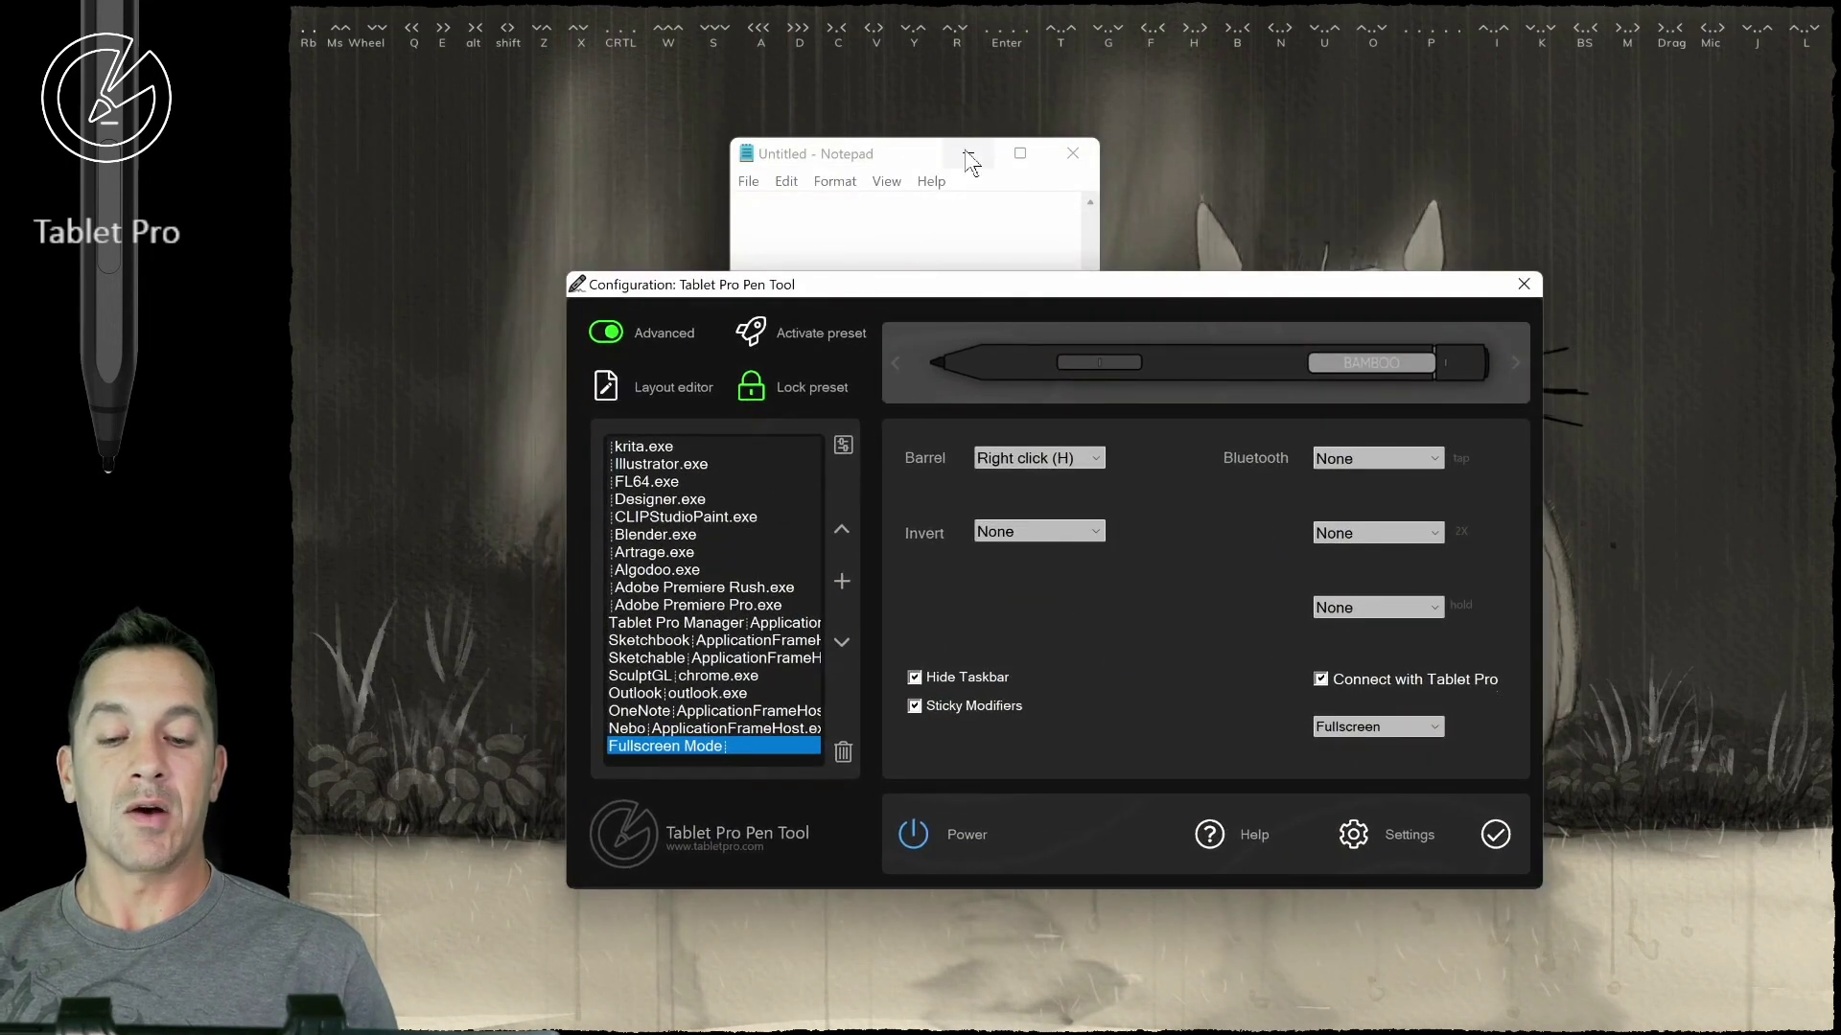
pyautogui.click(968, 153)
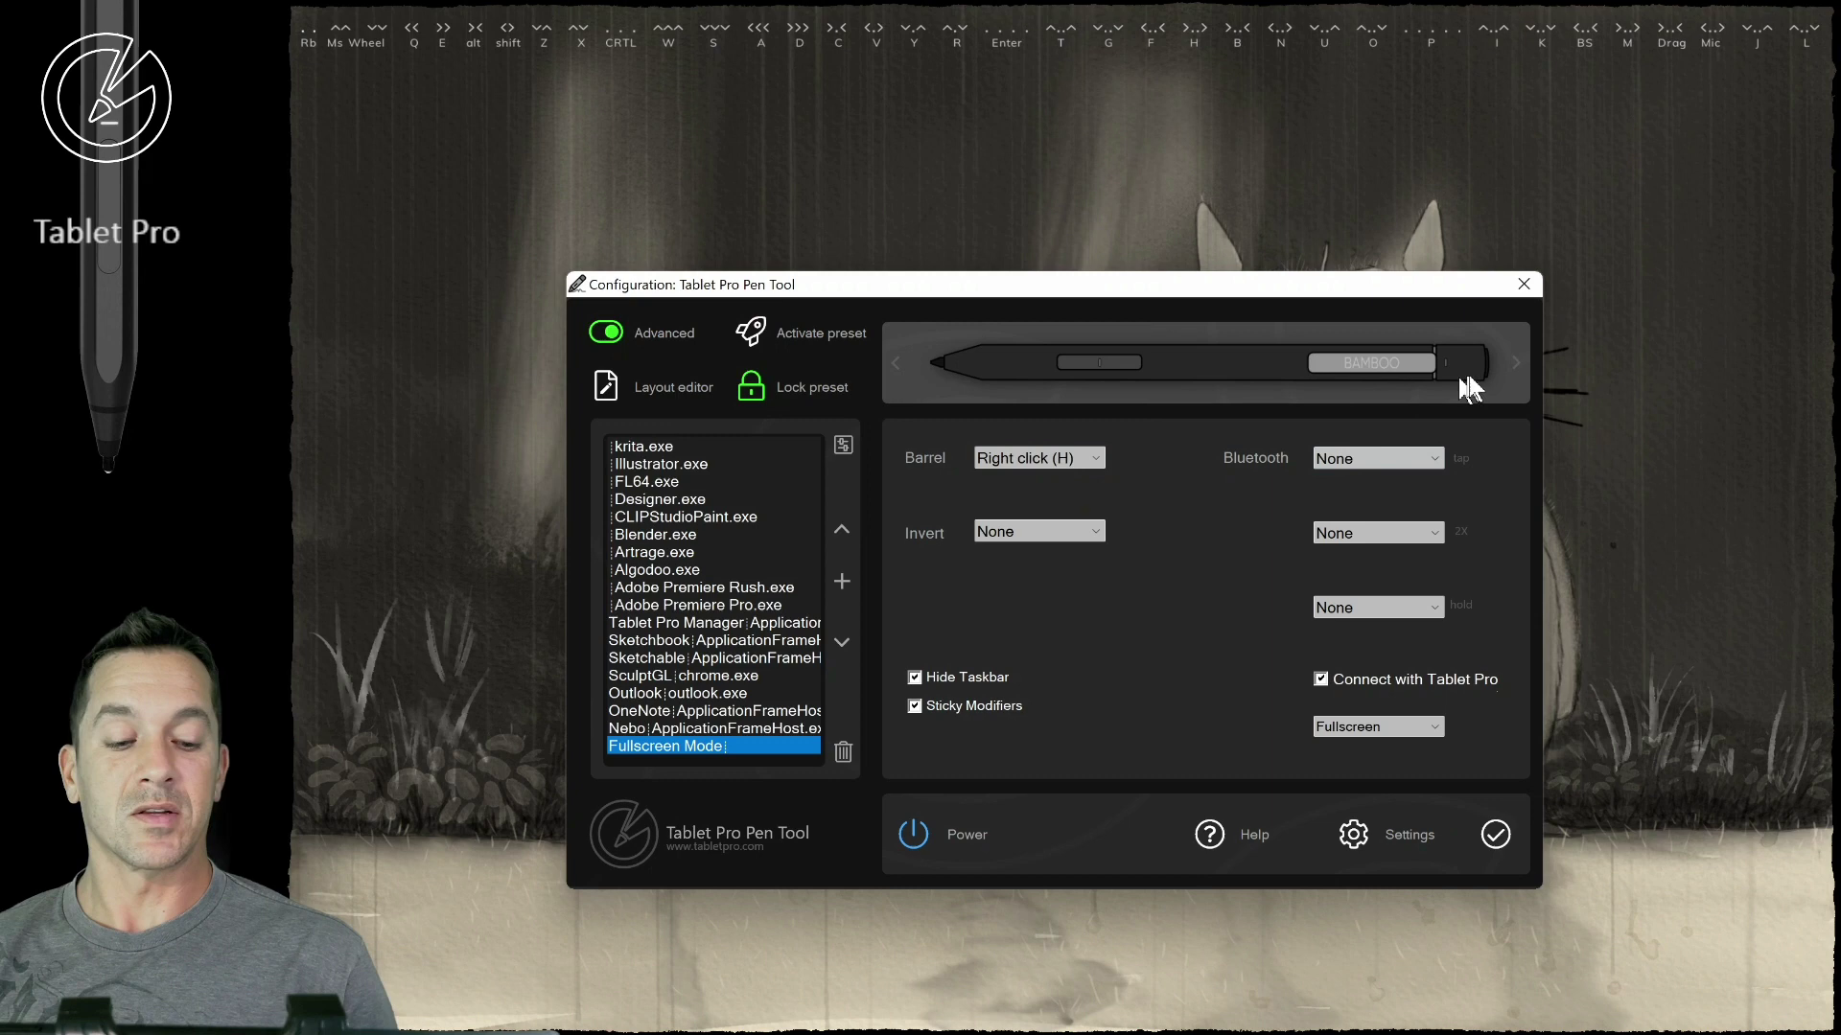
pyautogui.click(1517, 364)
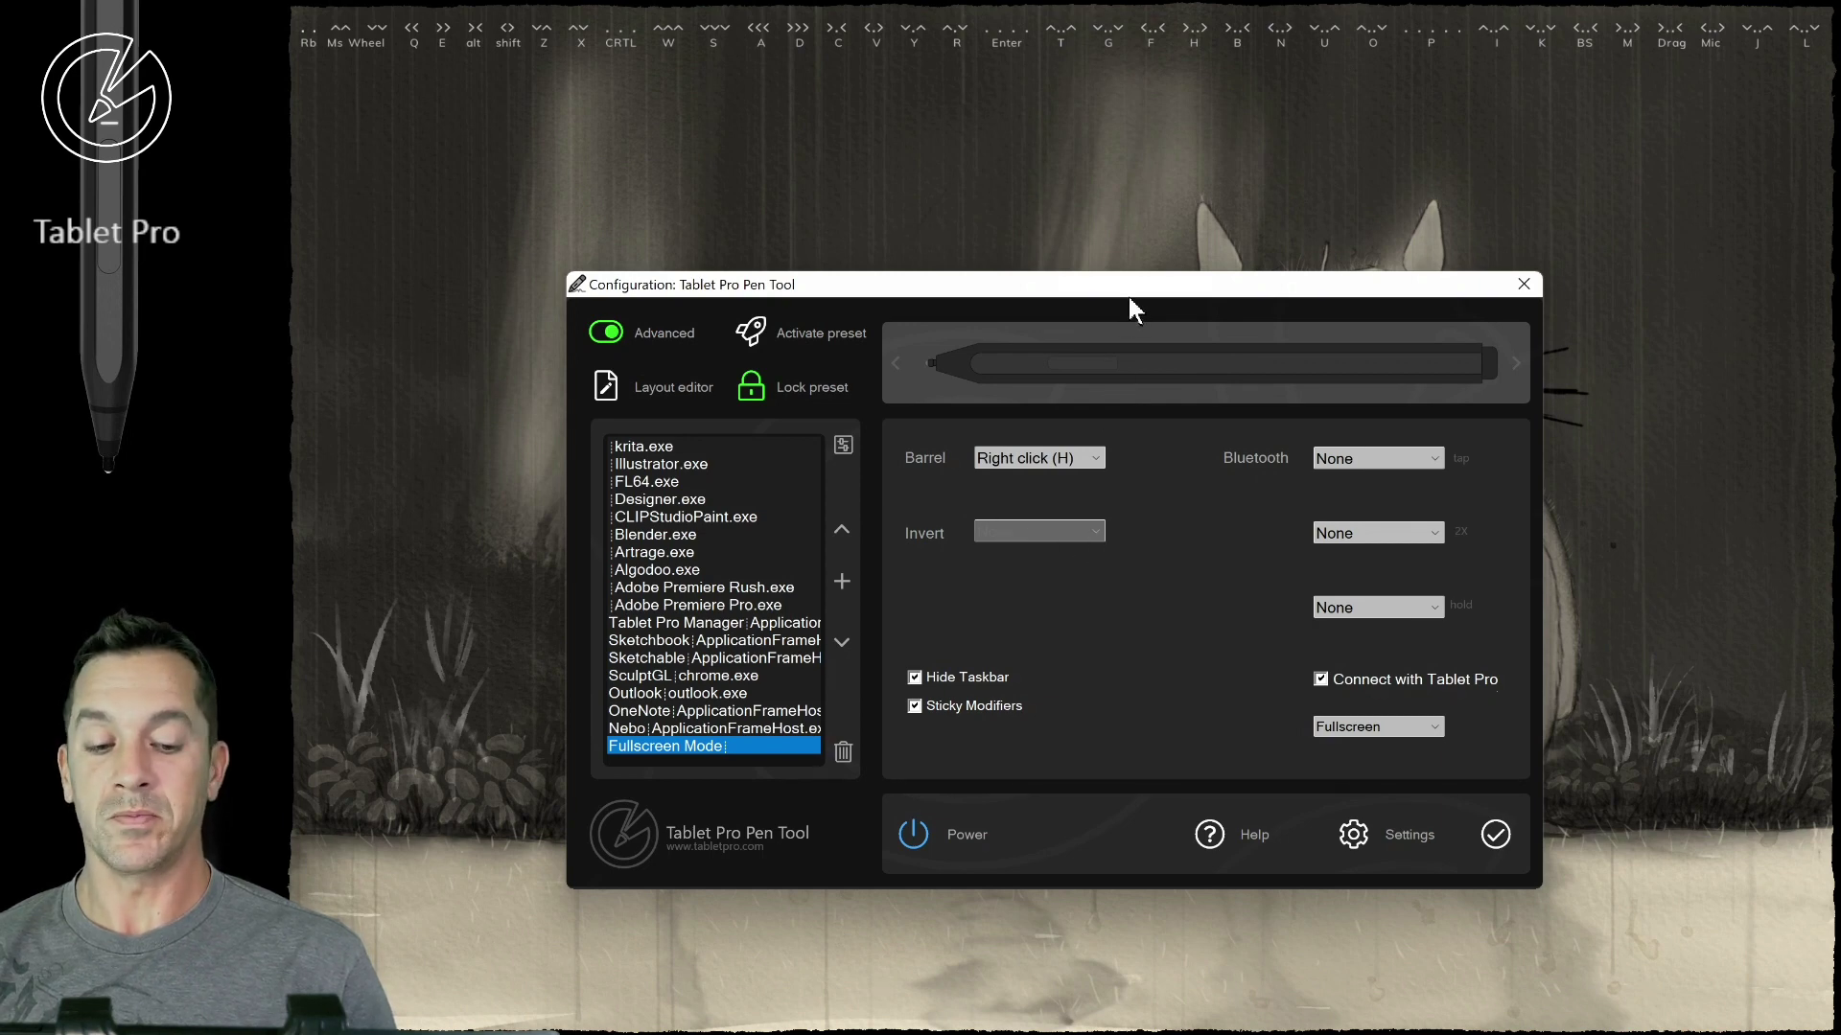
pyautogui.moveTo(1129, 299); pyautogui.dragTo(1168, 159)
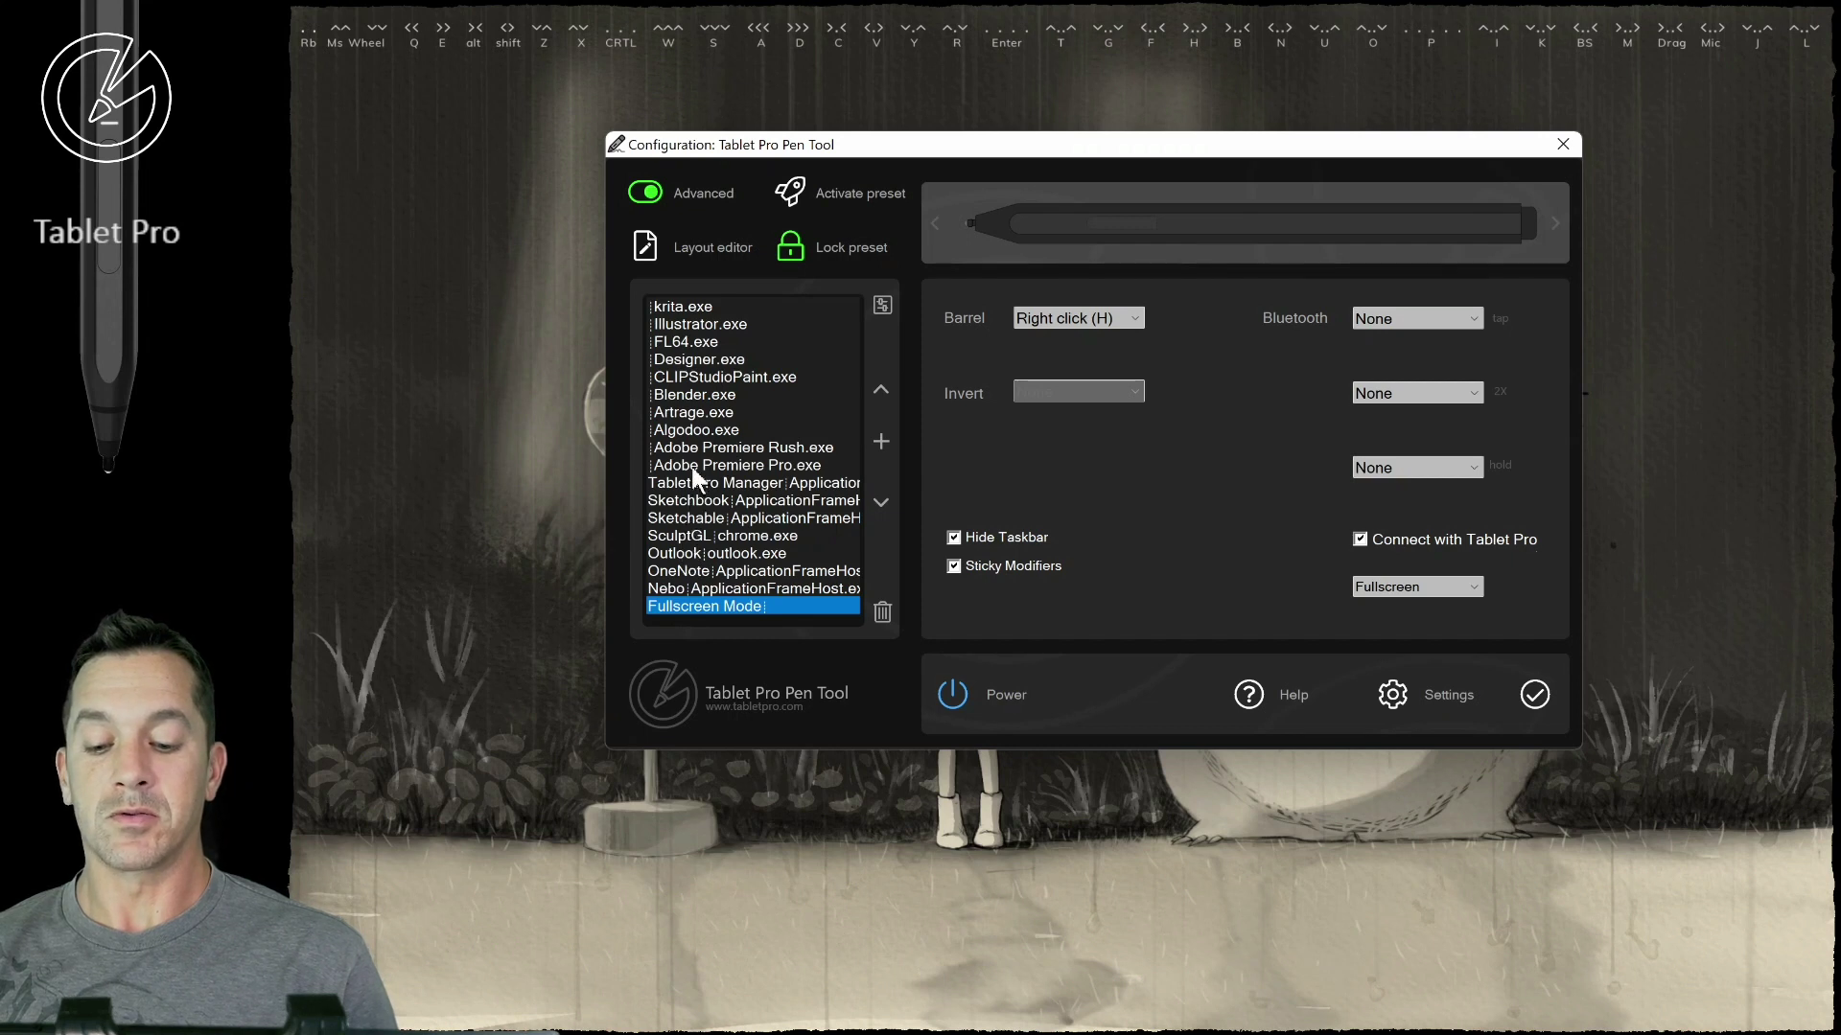
# - Select the rebelle 4.exe preset, peek at its layout editor, and show the Artistpad medium layout choices
pyautogui.press('Up')
pyautogui.press('Up')
pyautogui.press('Up')
pyautogui.press('Up')
pyautogui.press('Up')
pyautogui.press('Up')
pyautogui.press('Up')
pyautogui.press('Up')
pyautogui.press('Up')
pyautogui.press('Up')
pyautogui.press('Up')
pyautogui.press('Up')
pyautogui.press('Up')
pyautogui.press('Up')
pyautogui.press('Up')
pyautogui.press('Up')
pyautogui.press('Up')
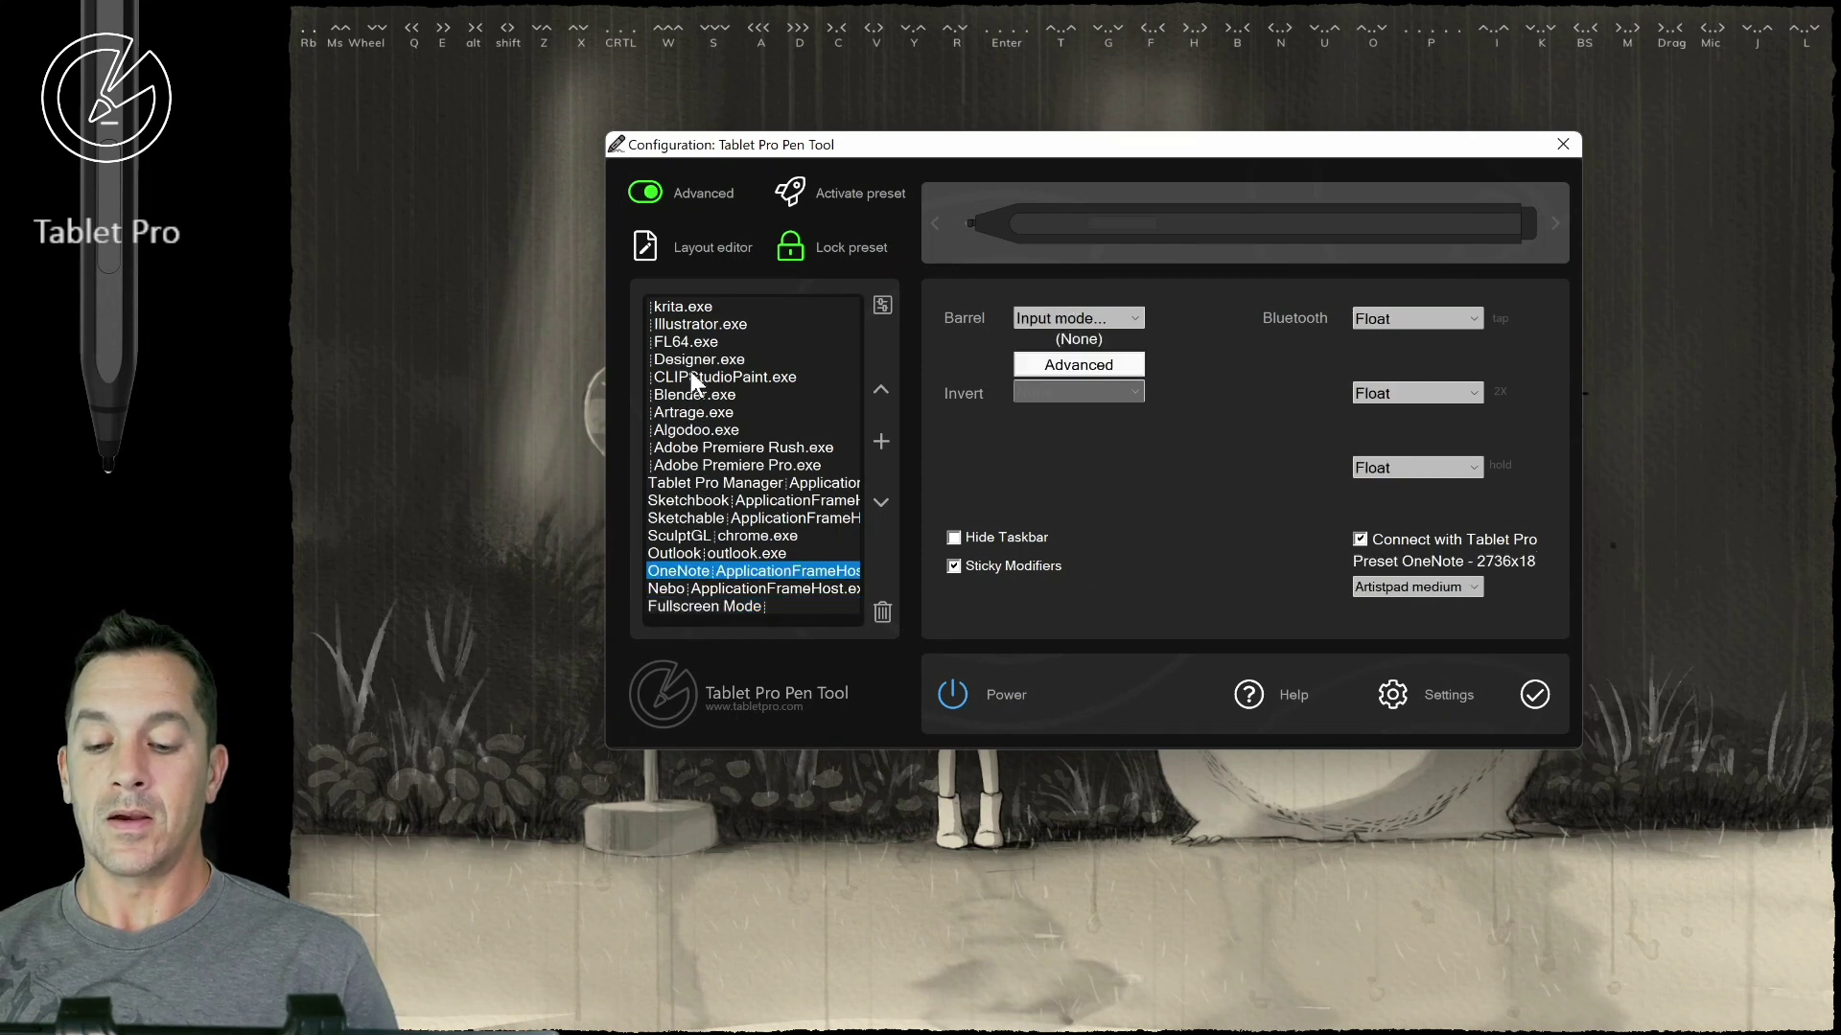
pyautogui.press('Up')
pyautogui.press('Up')
pyautogui.press('Up')
pyautogui.press('Up')
pyautogui.press('Up')
pyautogui.press('Up')
pyautogui.press('Up')
pyautogui.press('Up')
pyautogui.press('Up')
pyautogui.press('Up')
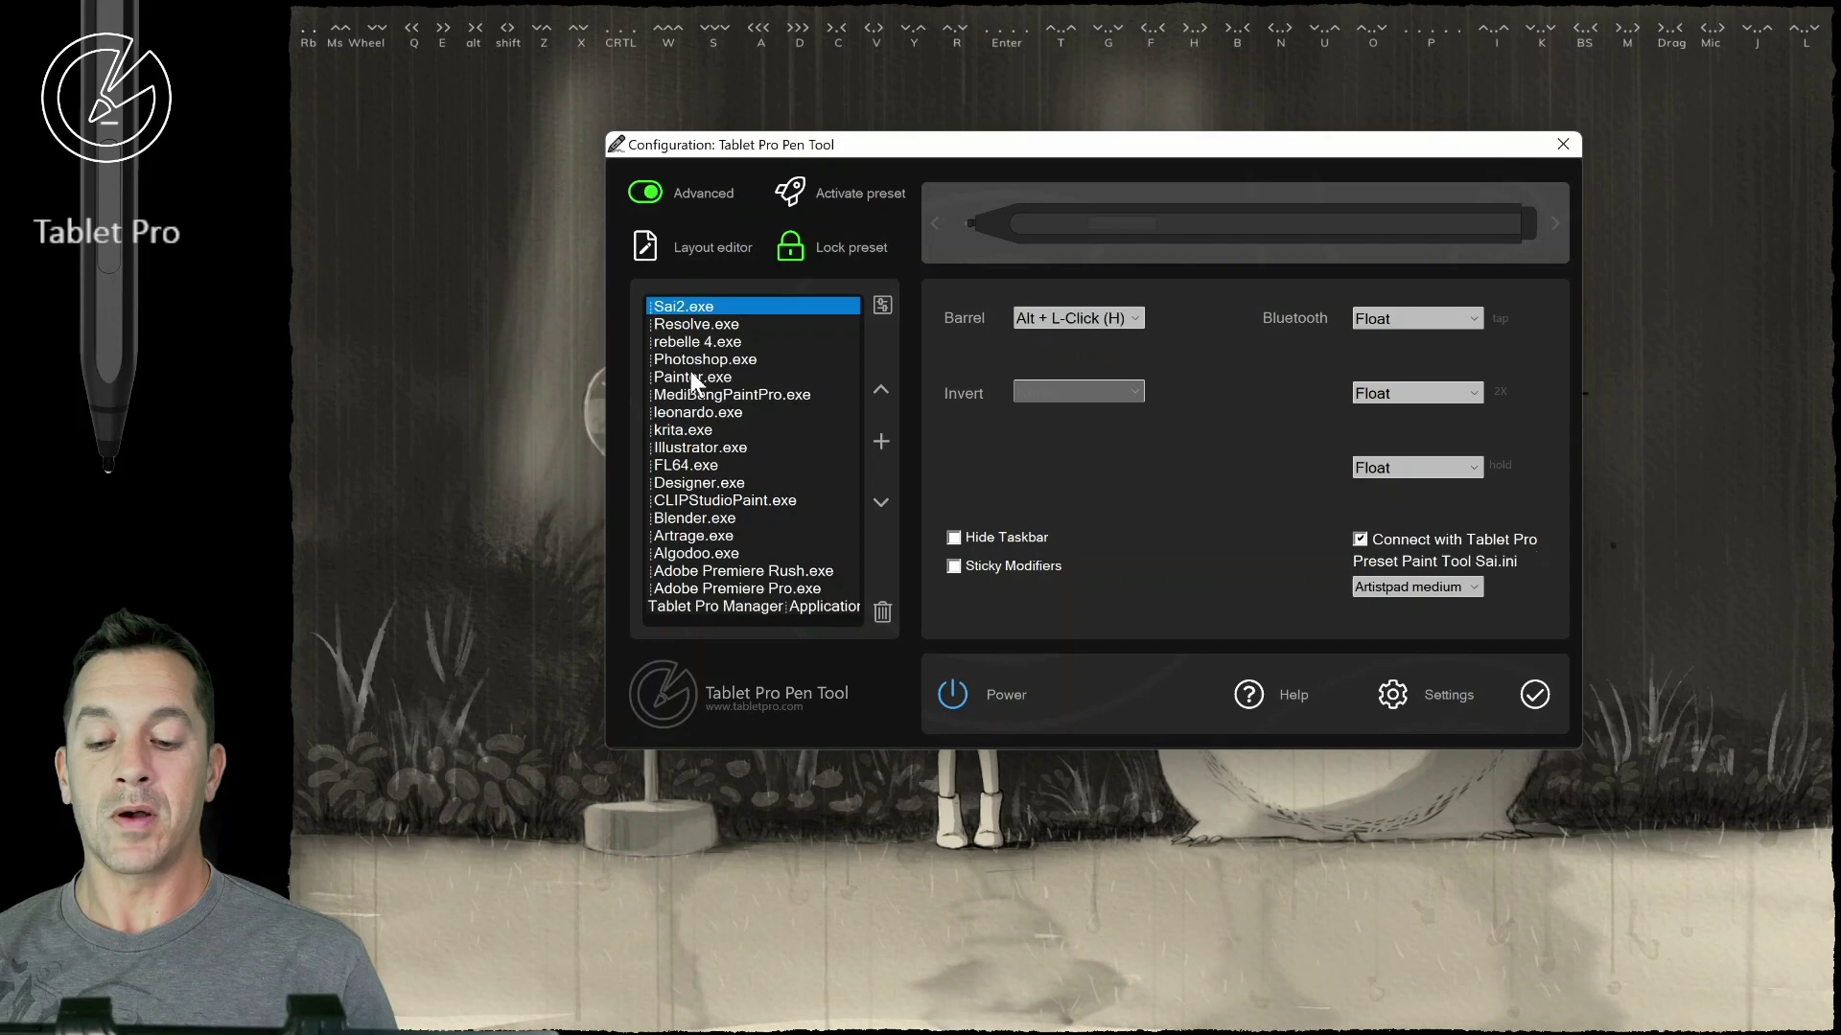
pyautogui.click(687, 394)
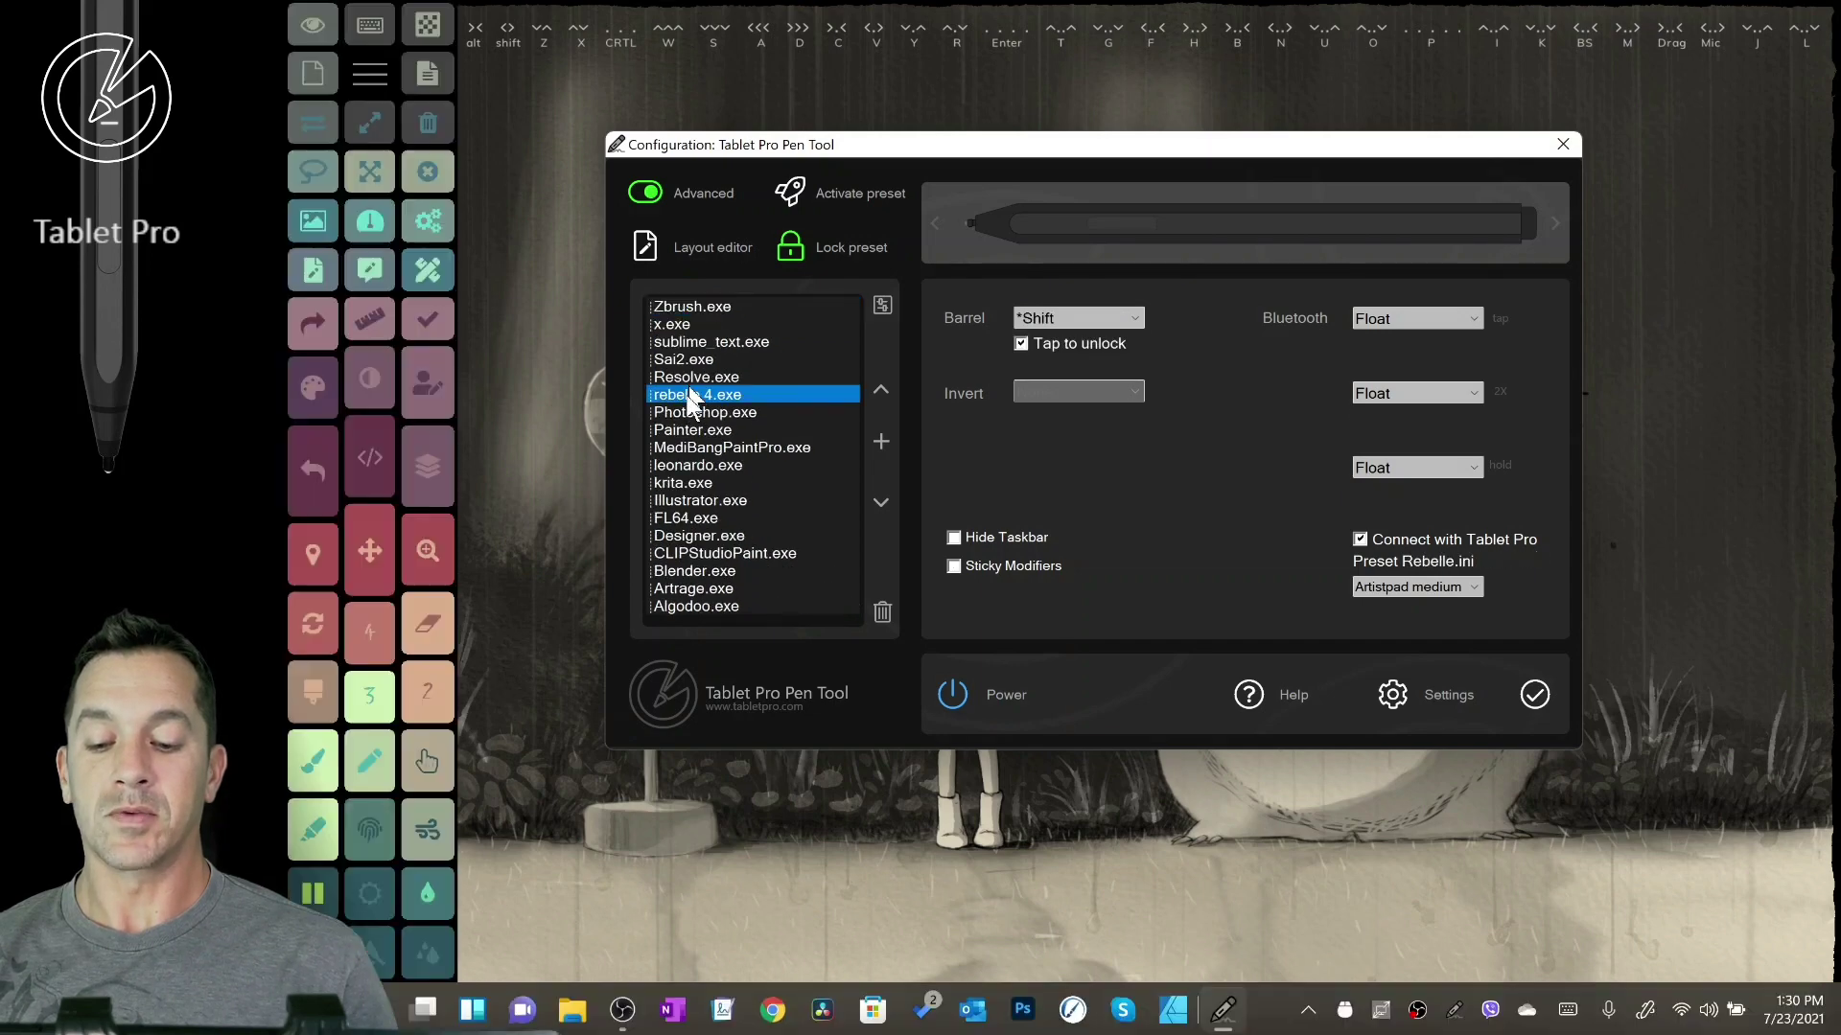
pyautogui.click(644, 247)
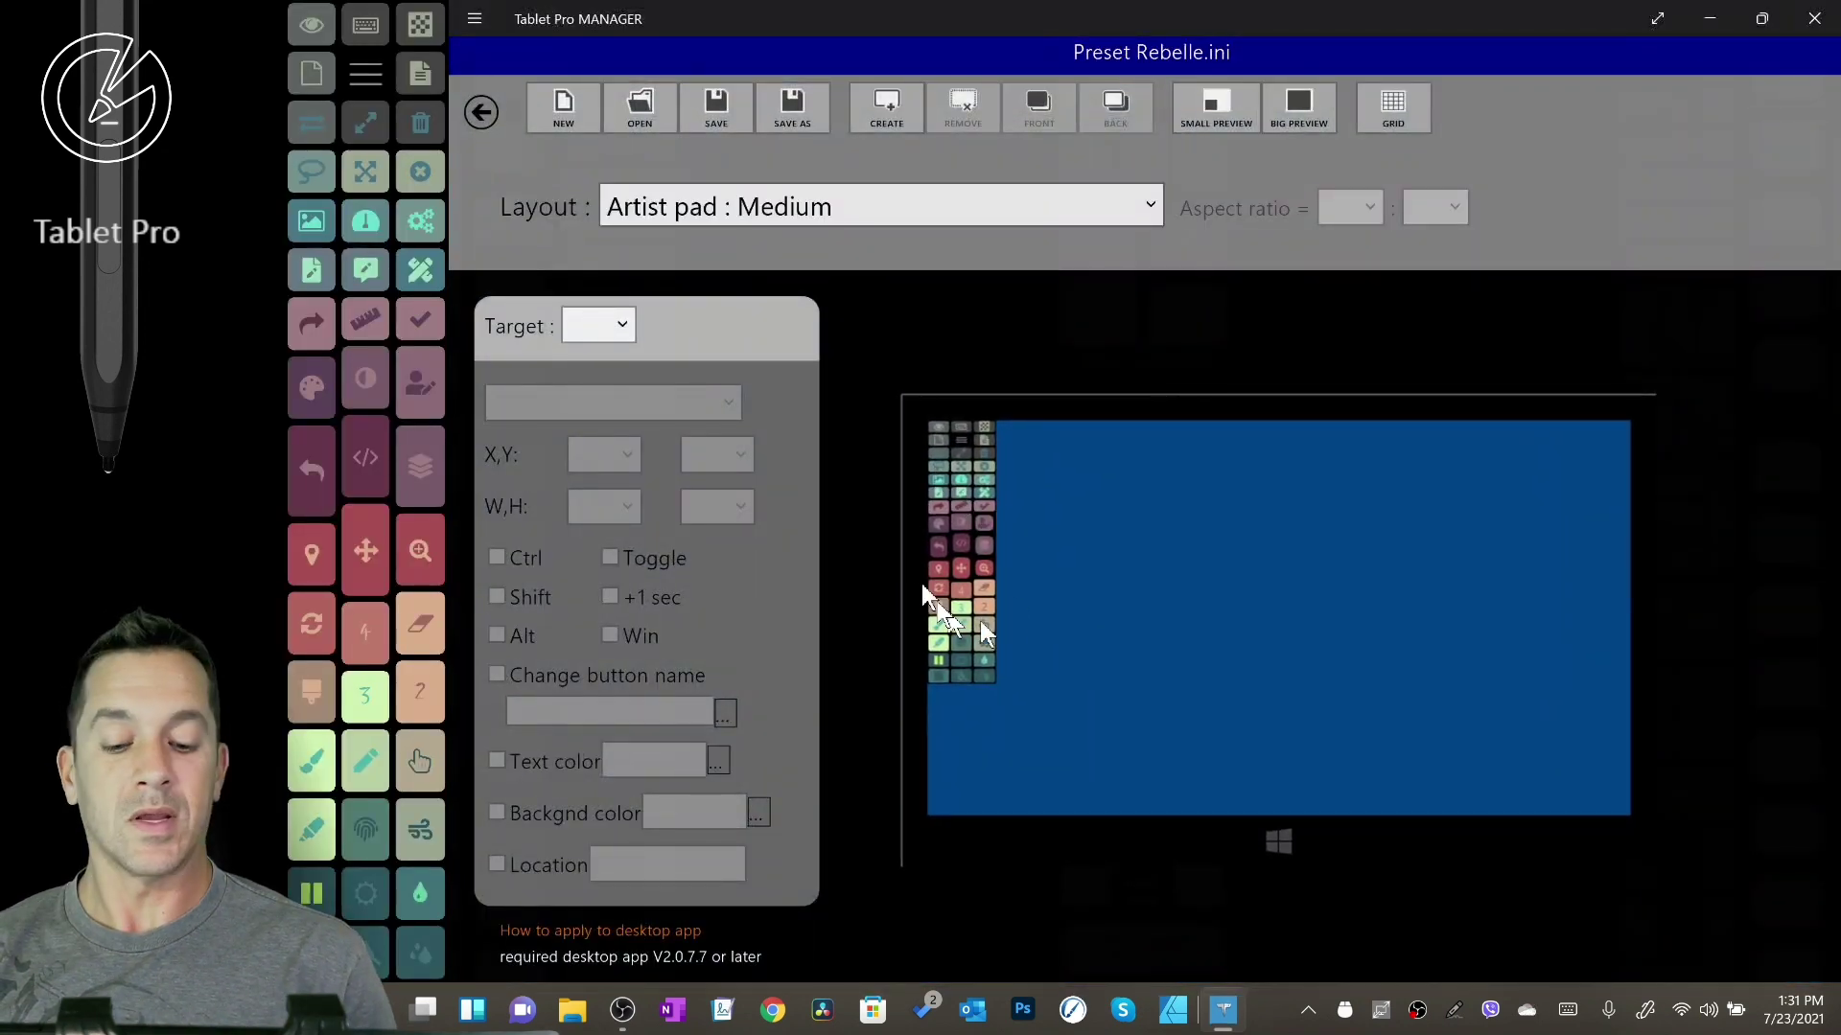
pyautogui.click(1814, 18)
pyautogui.click(1390, 587)
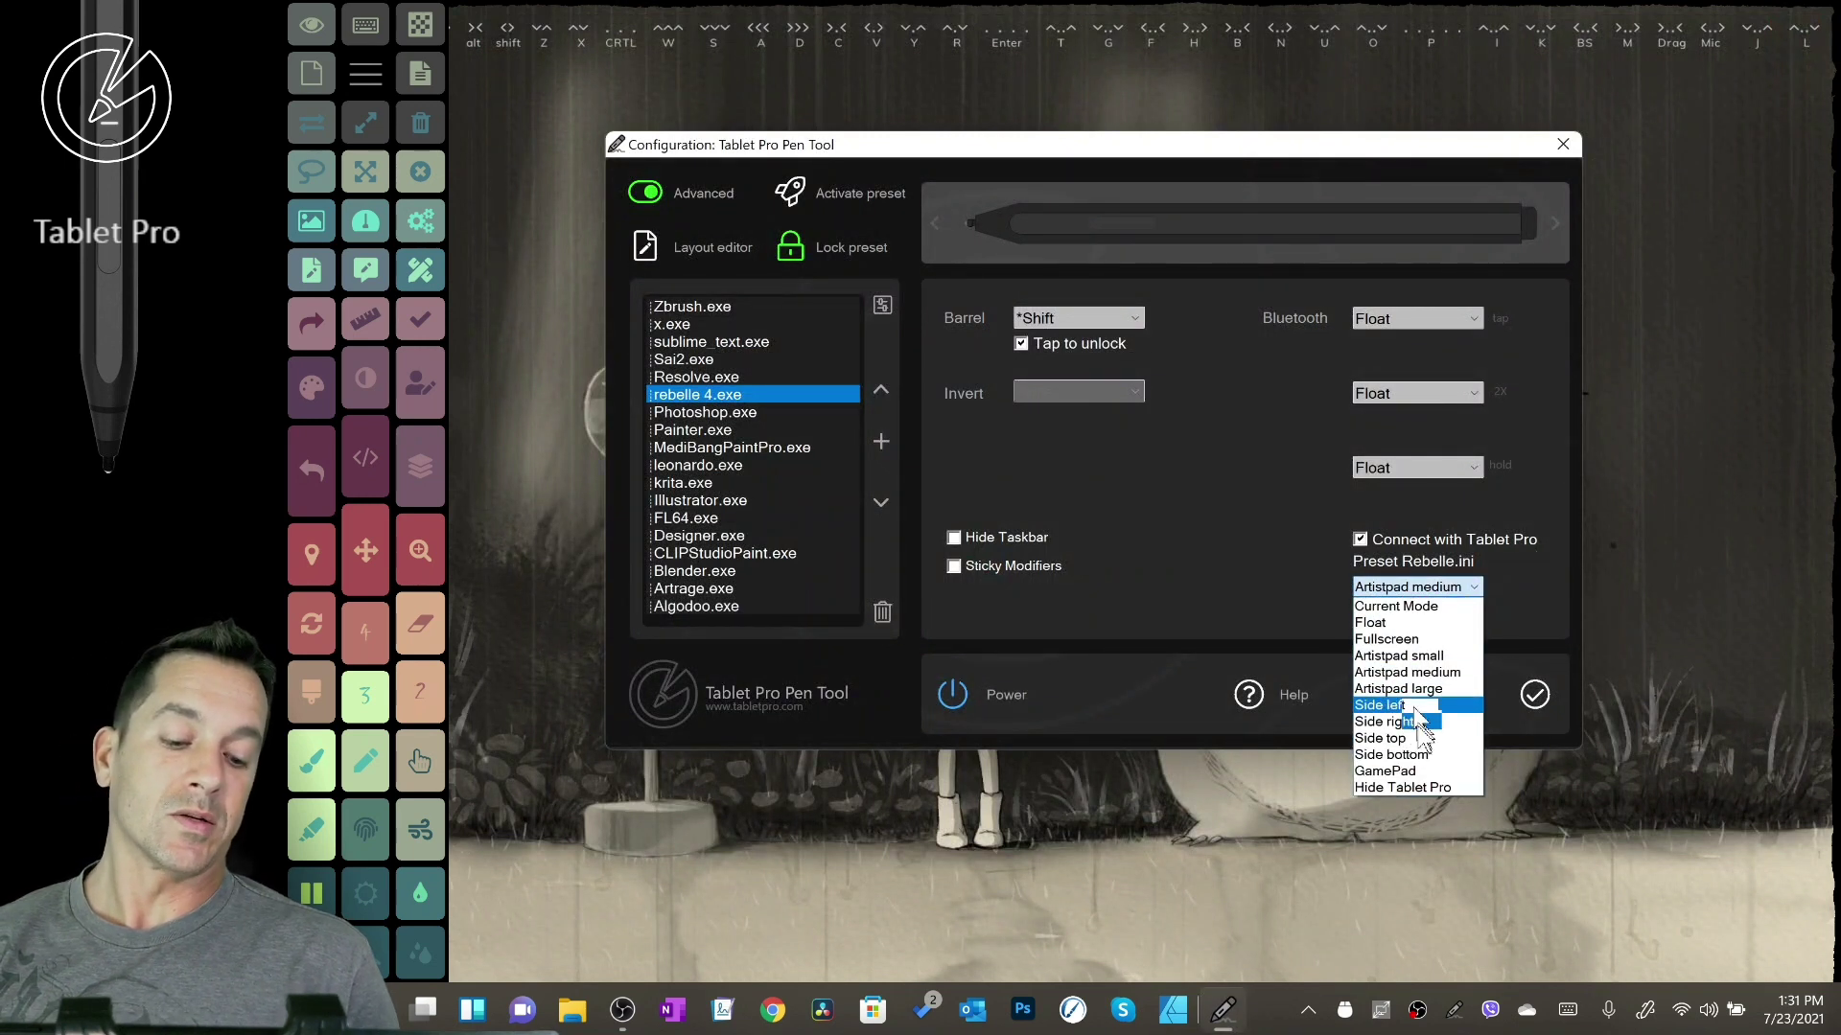
pyautogui.click(1204, 501)
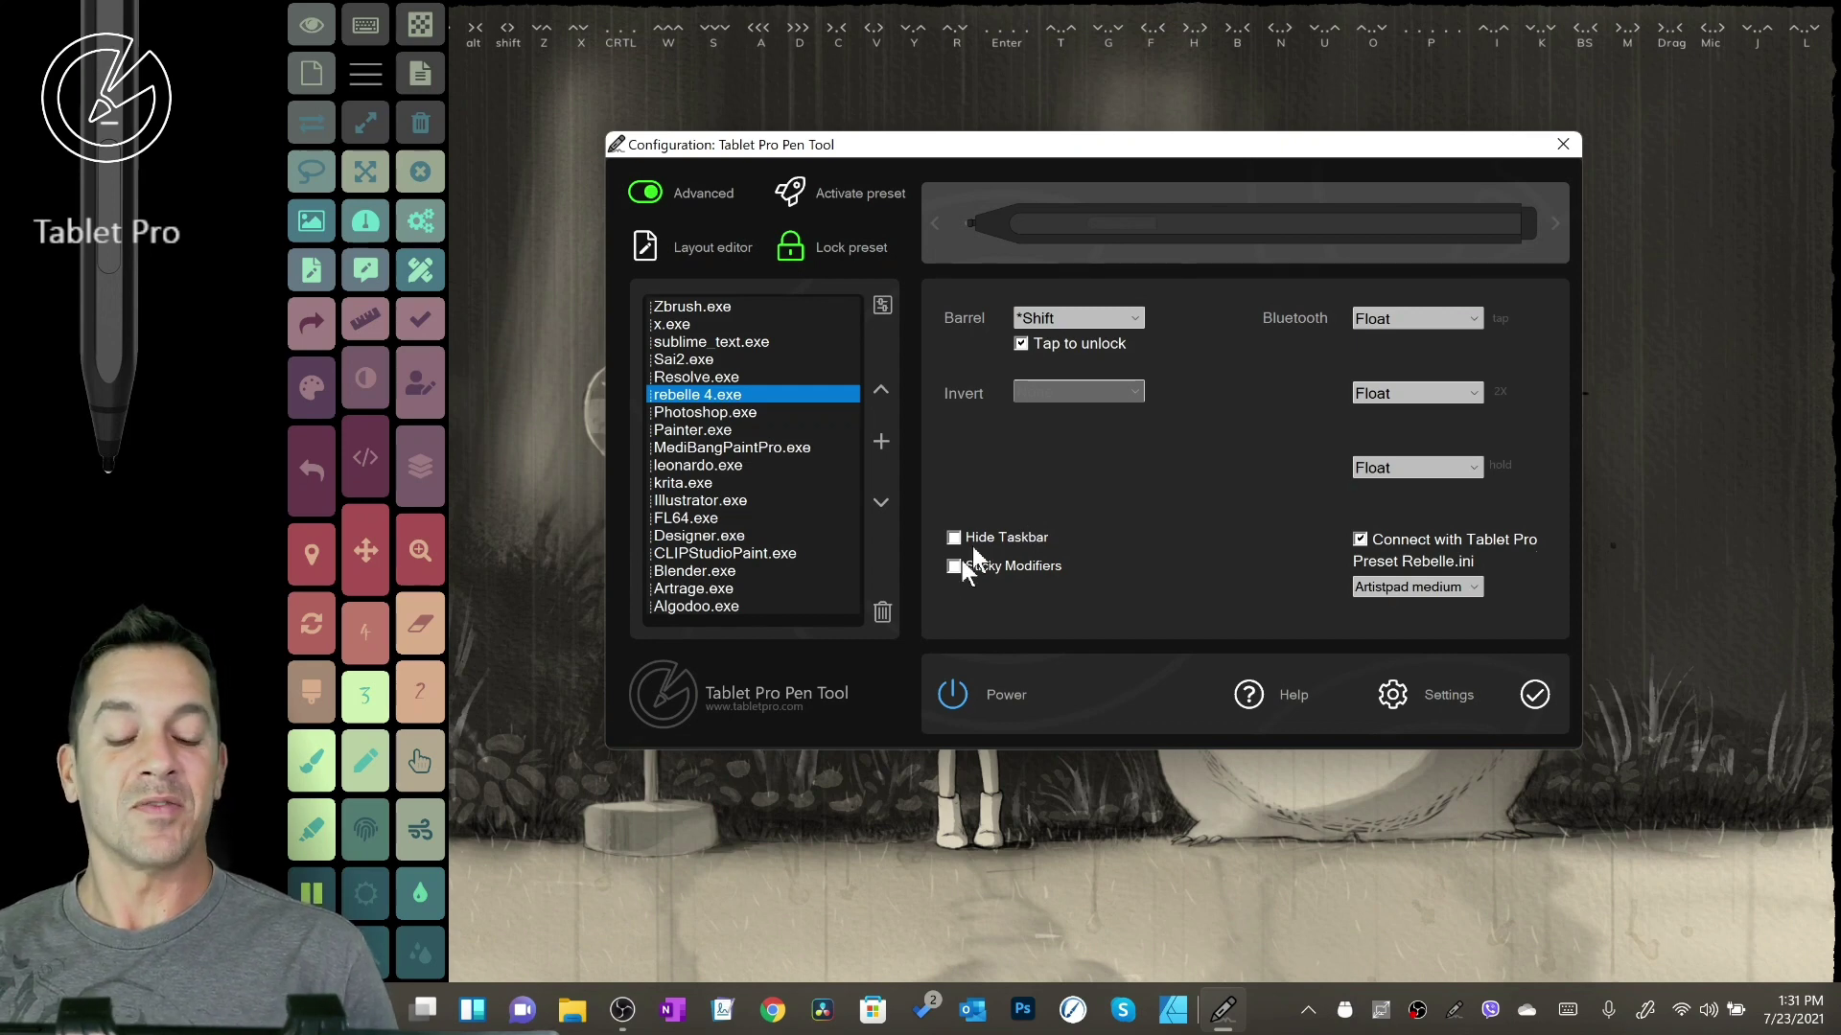
pyautogui.click(1130, 317)
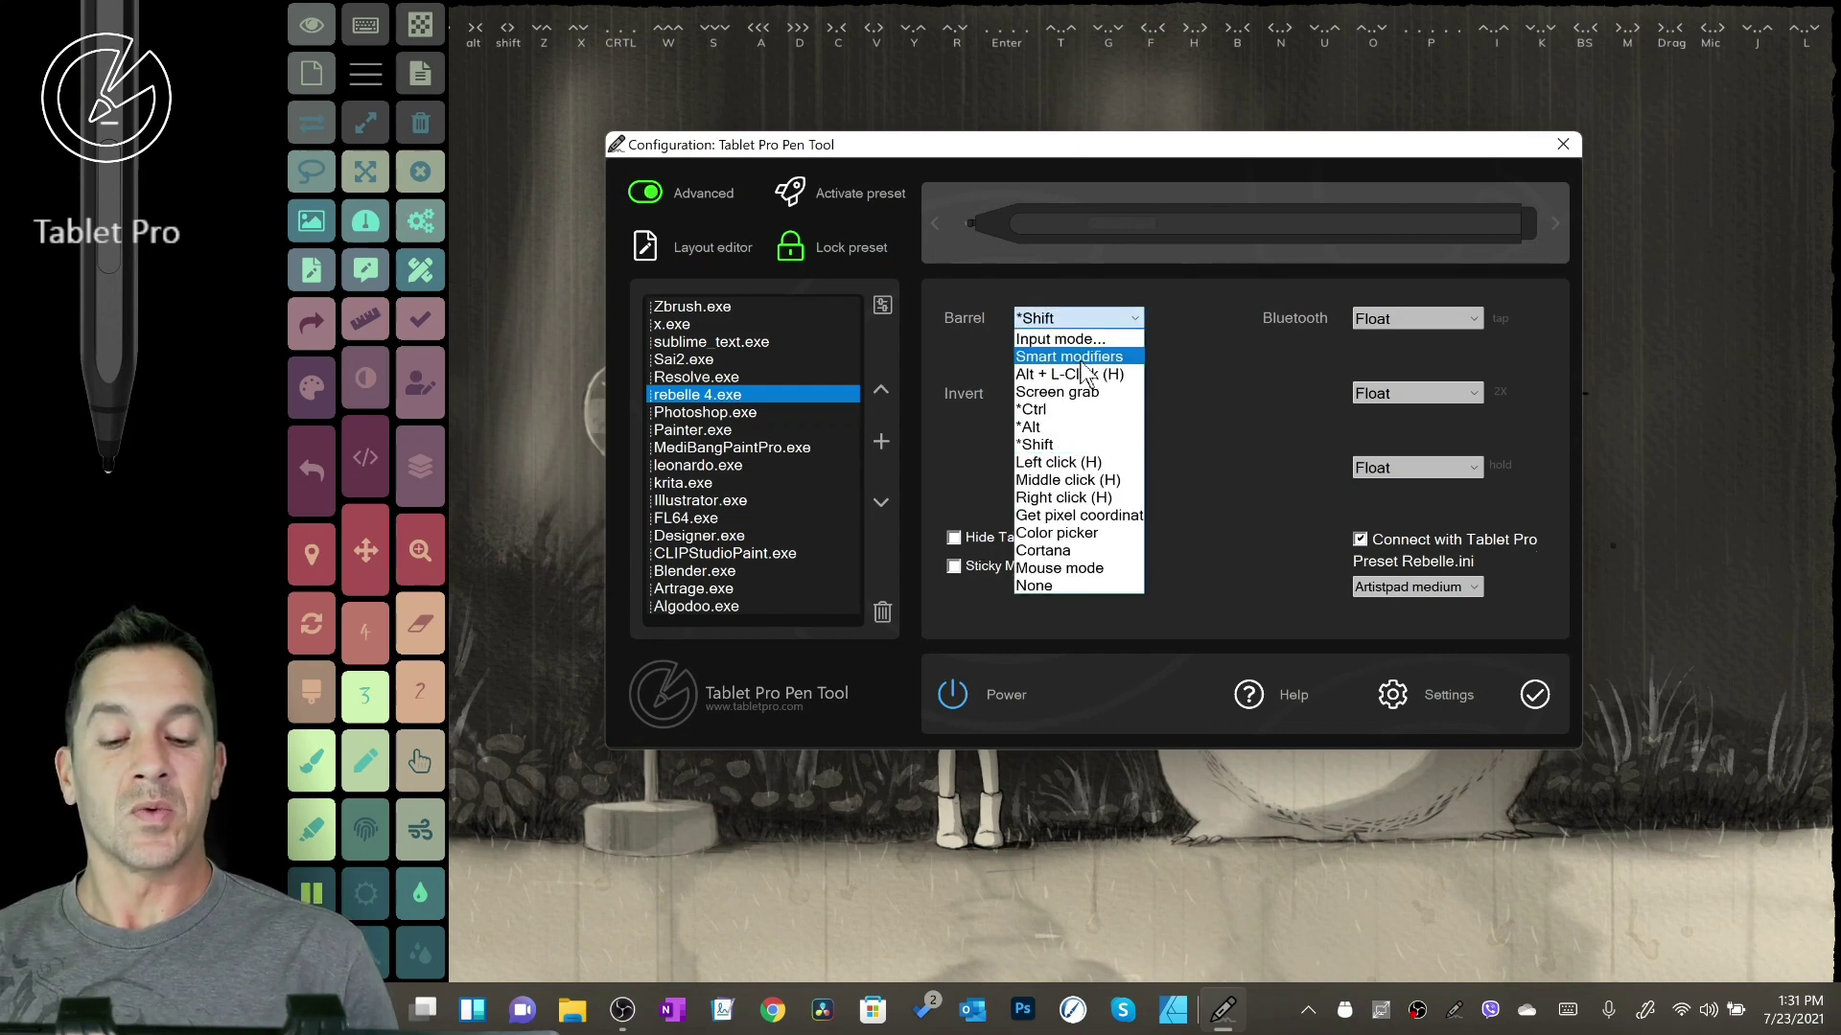
pyautogui.click(1212, 349)
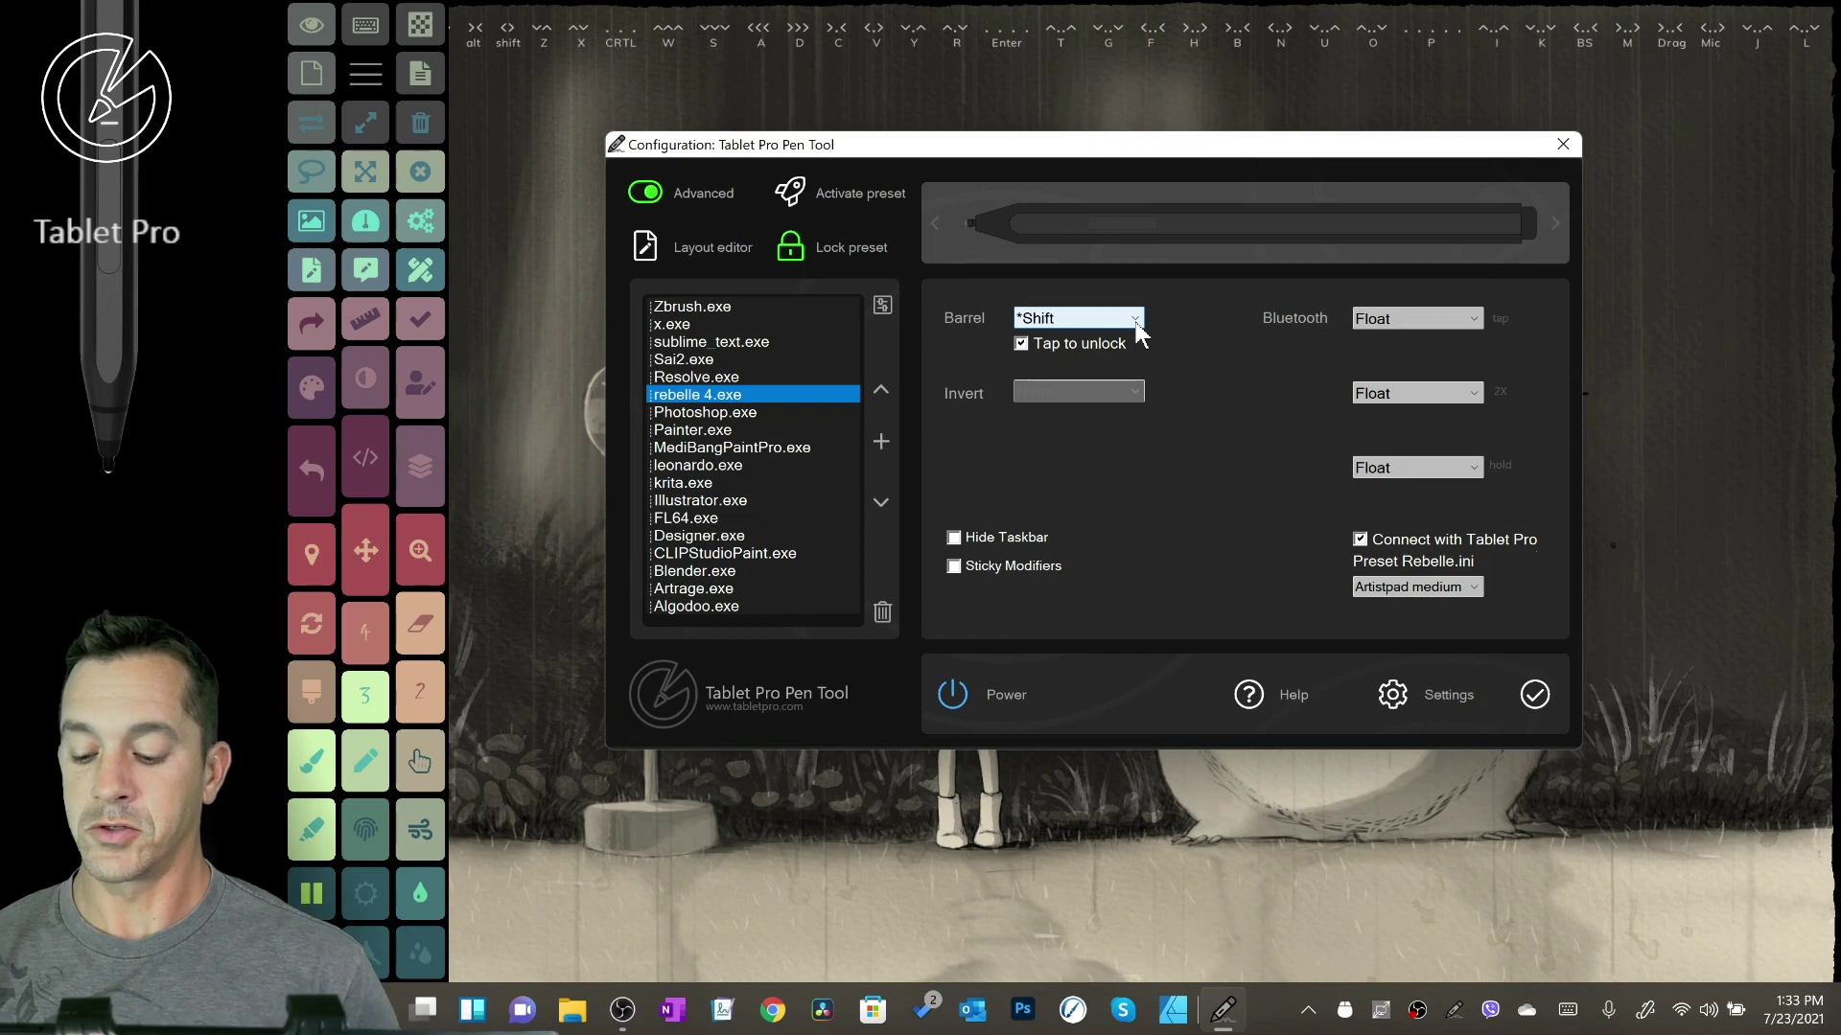
# - Launch ZBrushCore from the Start menu's pinned apps and Alt+Tab back to the Pen Tool configuration
pyautogui.press('super')
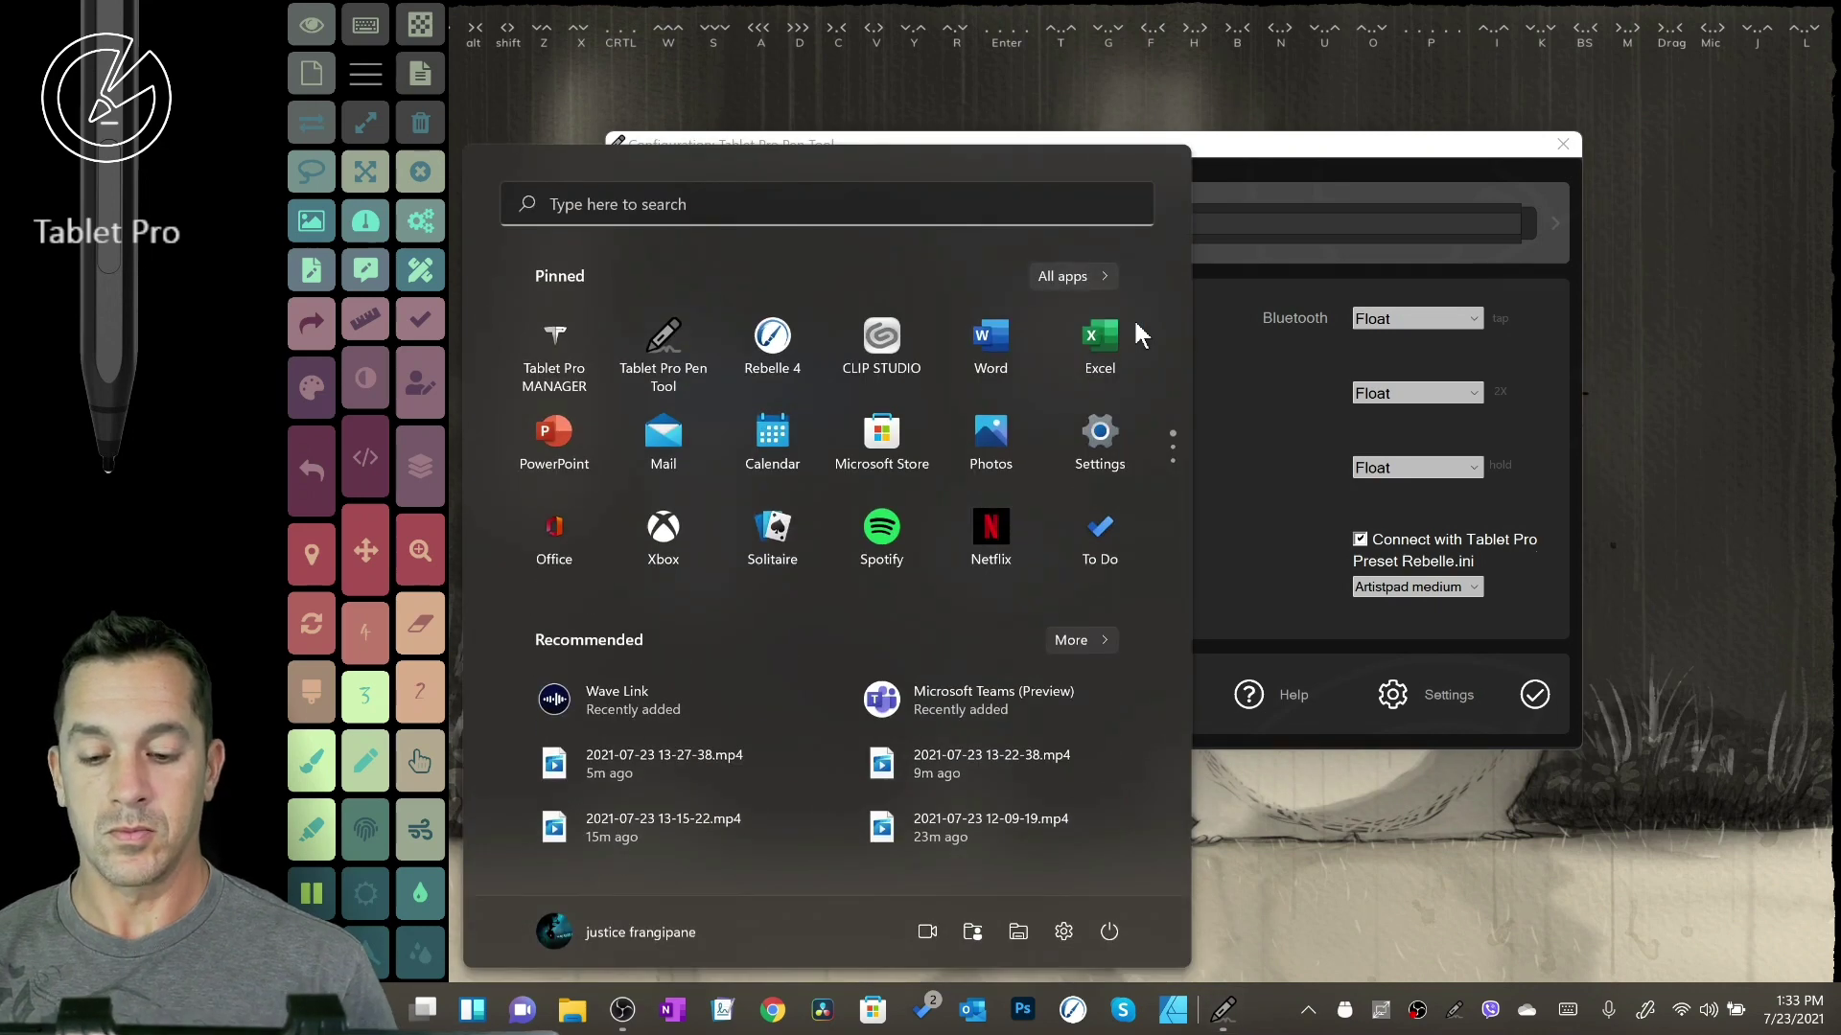
pyautogui.scroll(-1, 1135, 324)
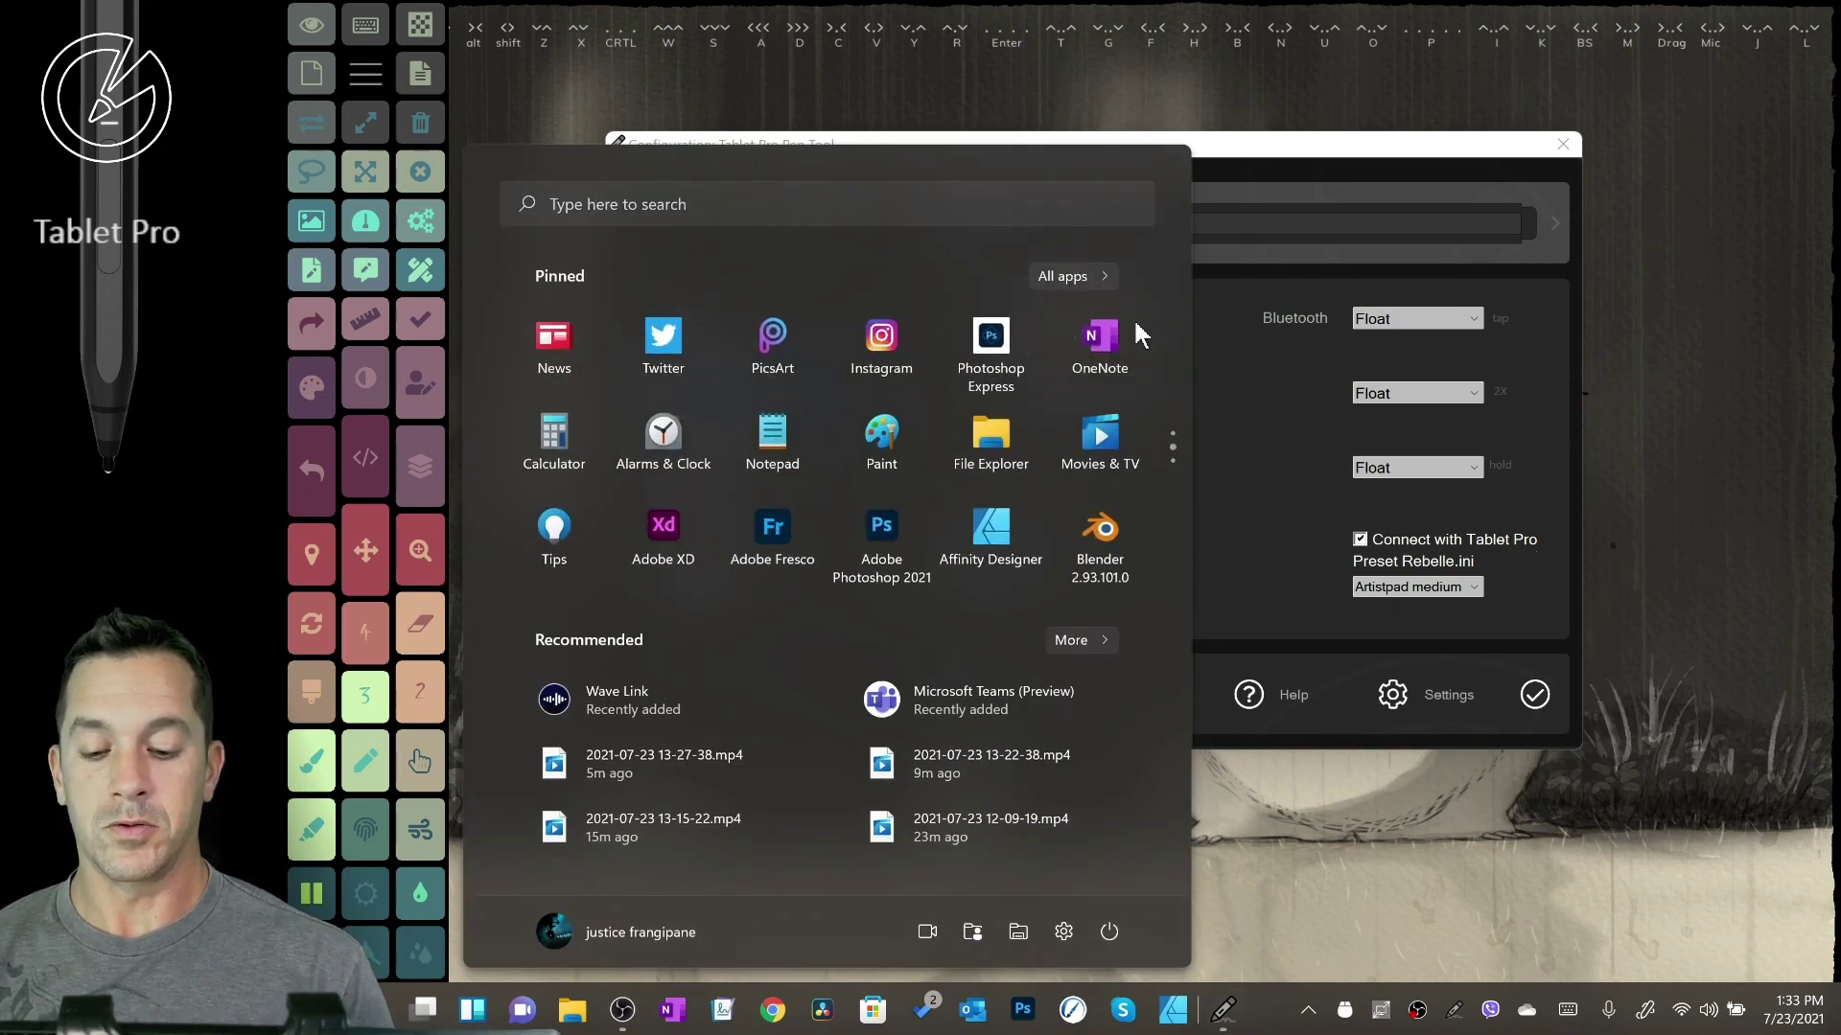
pyautogui.scroll(-1, 1136, 326)
pyautogui.scroll(1, 1133, 318)
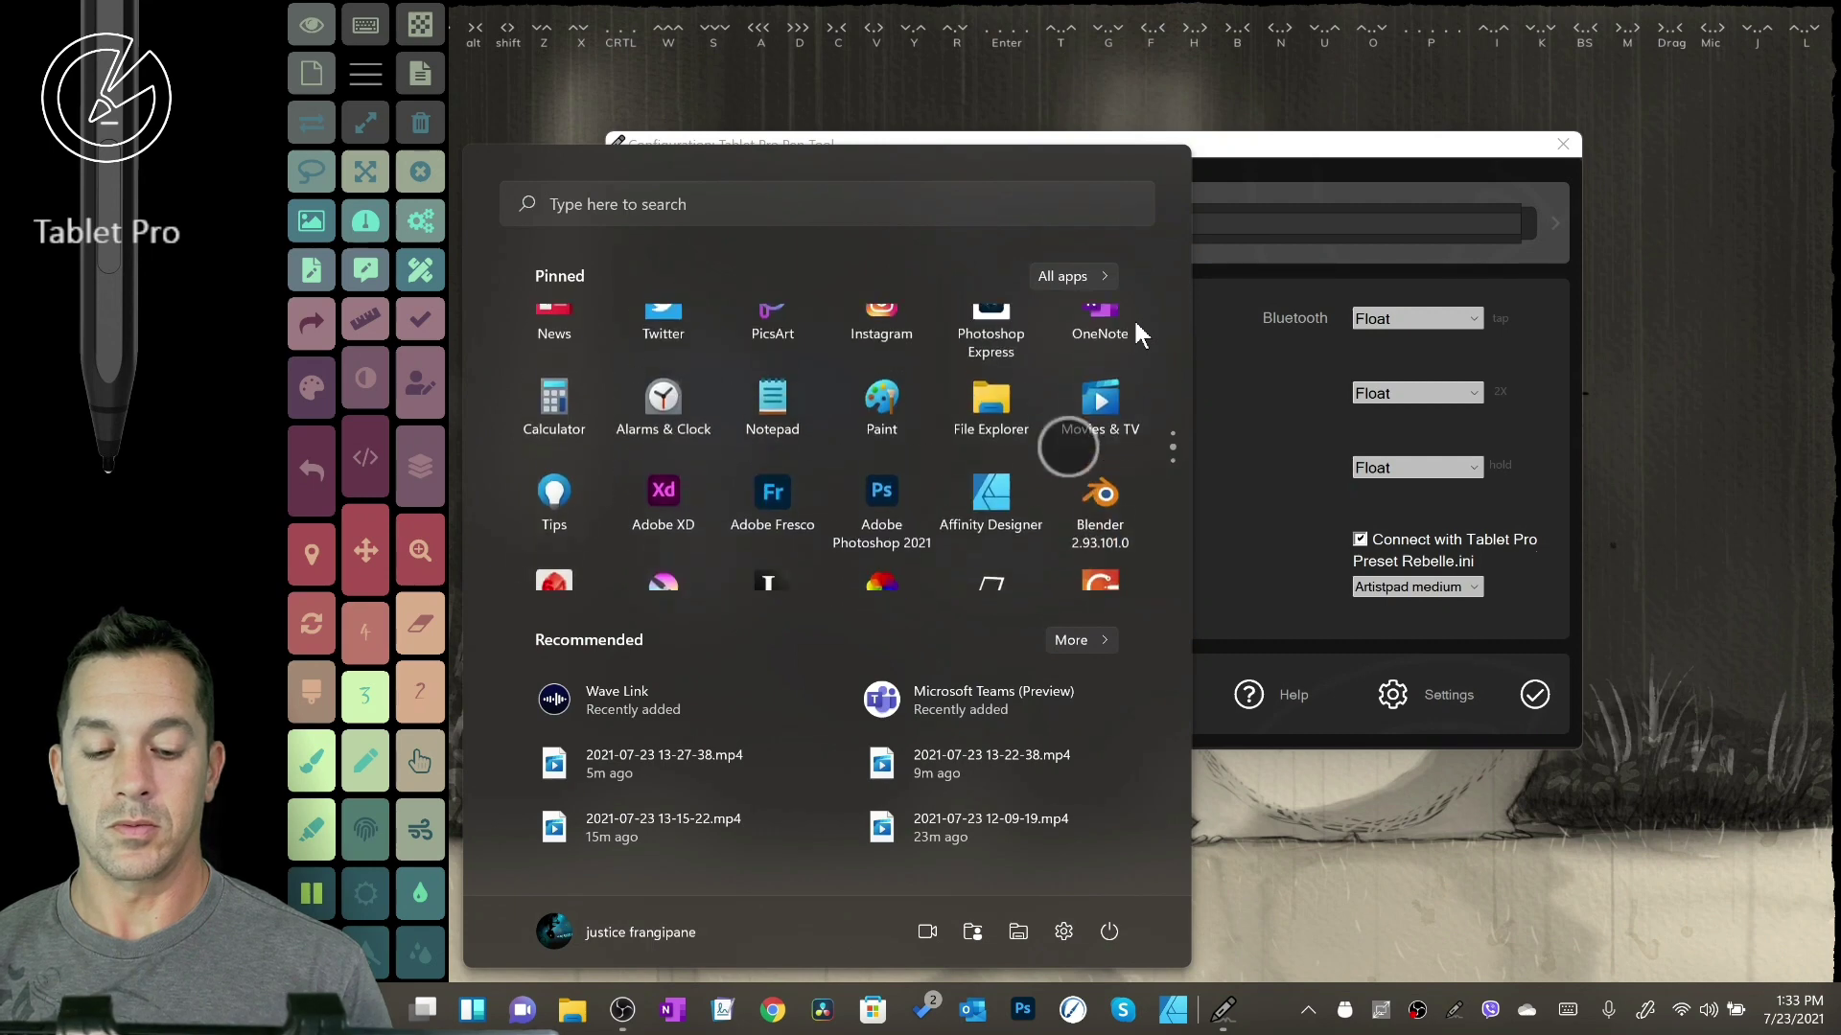
pyautogui.scroll(-1, 1133, 319)
pyautogui.press('super')
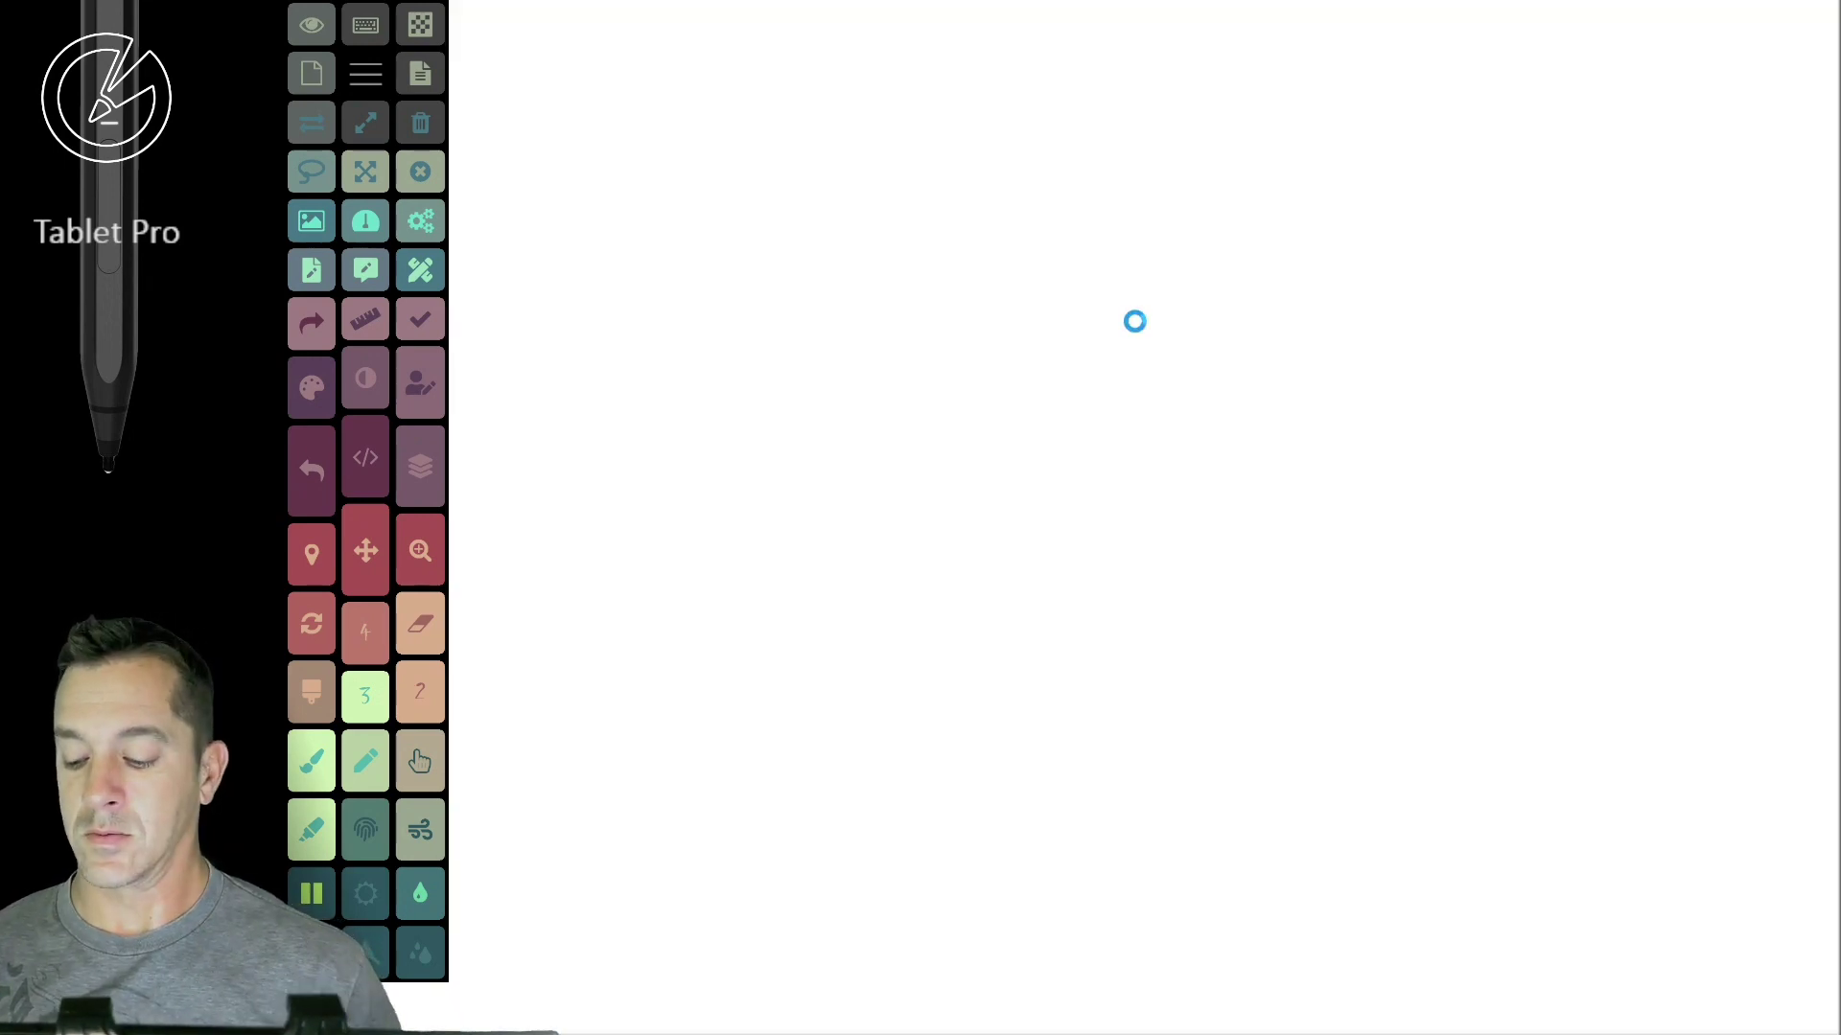
pyautogui.hotkey('alt', 'Tab')
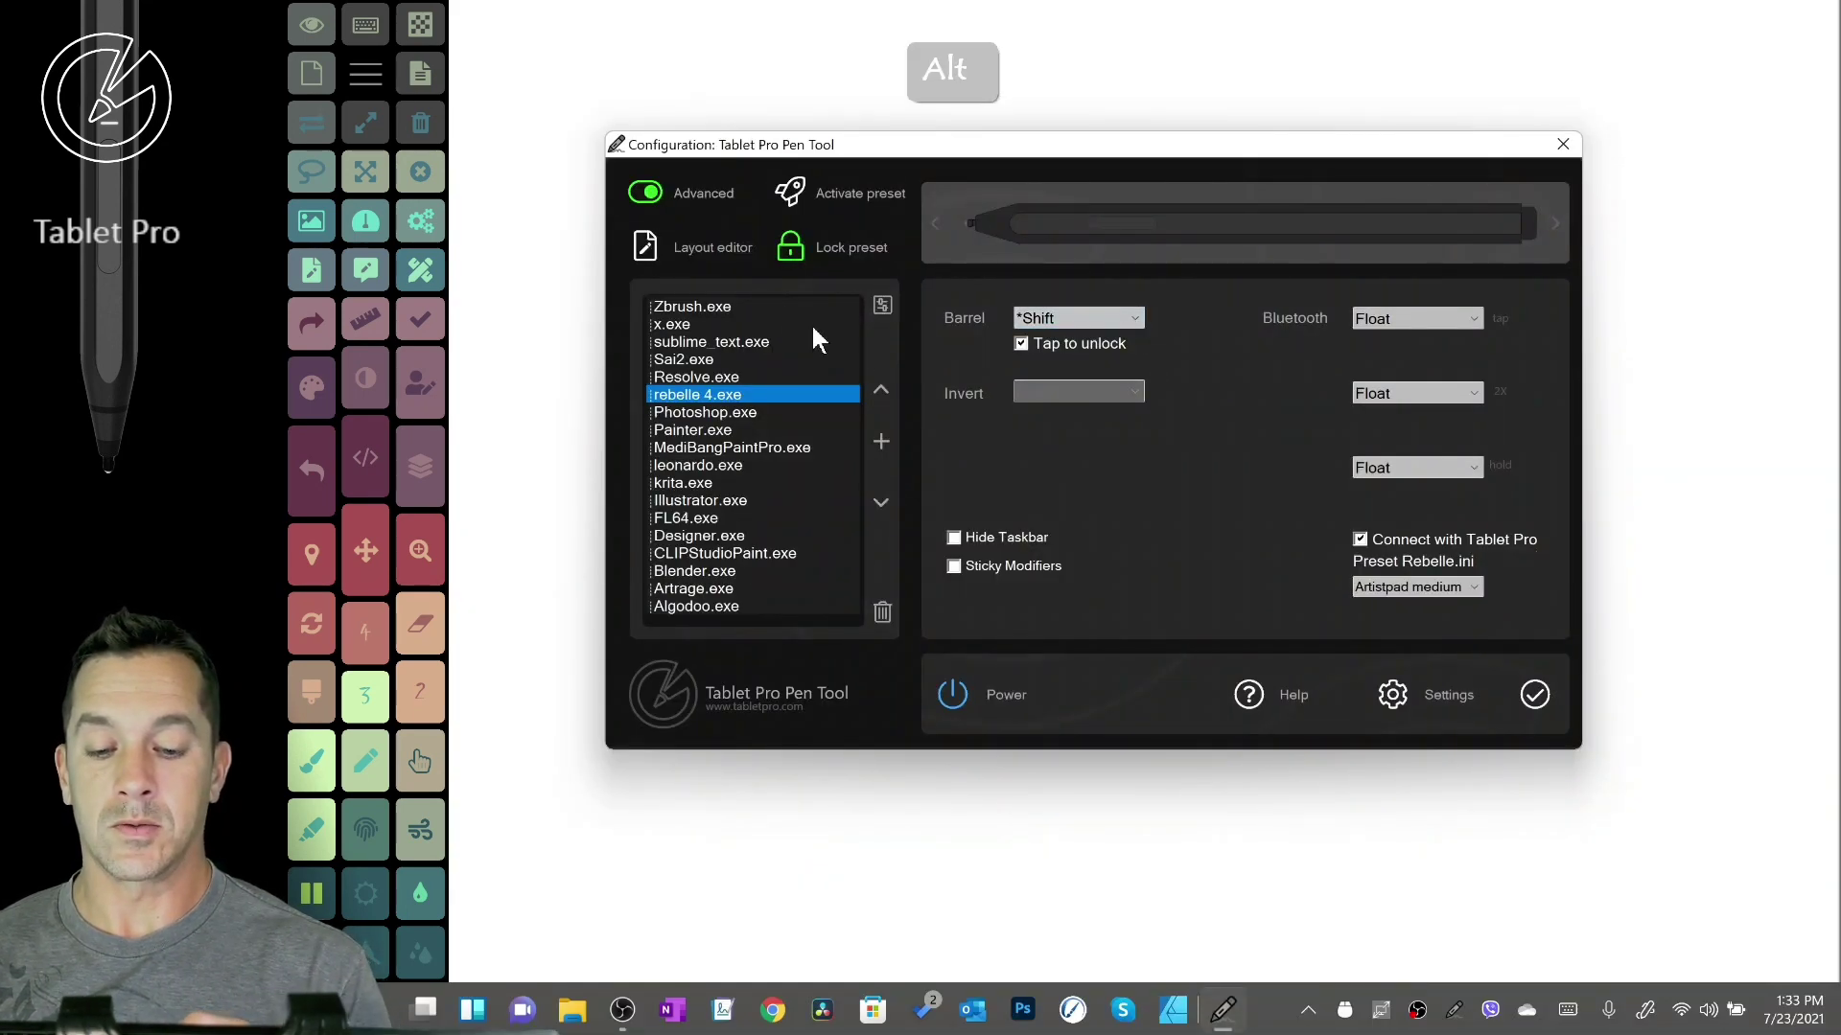
# - Select the Zbrushcore.exe preset, apply it, and dismiss the WinTab tablet-services warning
pyautogui.click(880, 390)
pyautogui.click(880, 390)
pyautogui.click(880, 389)
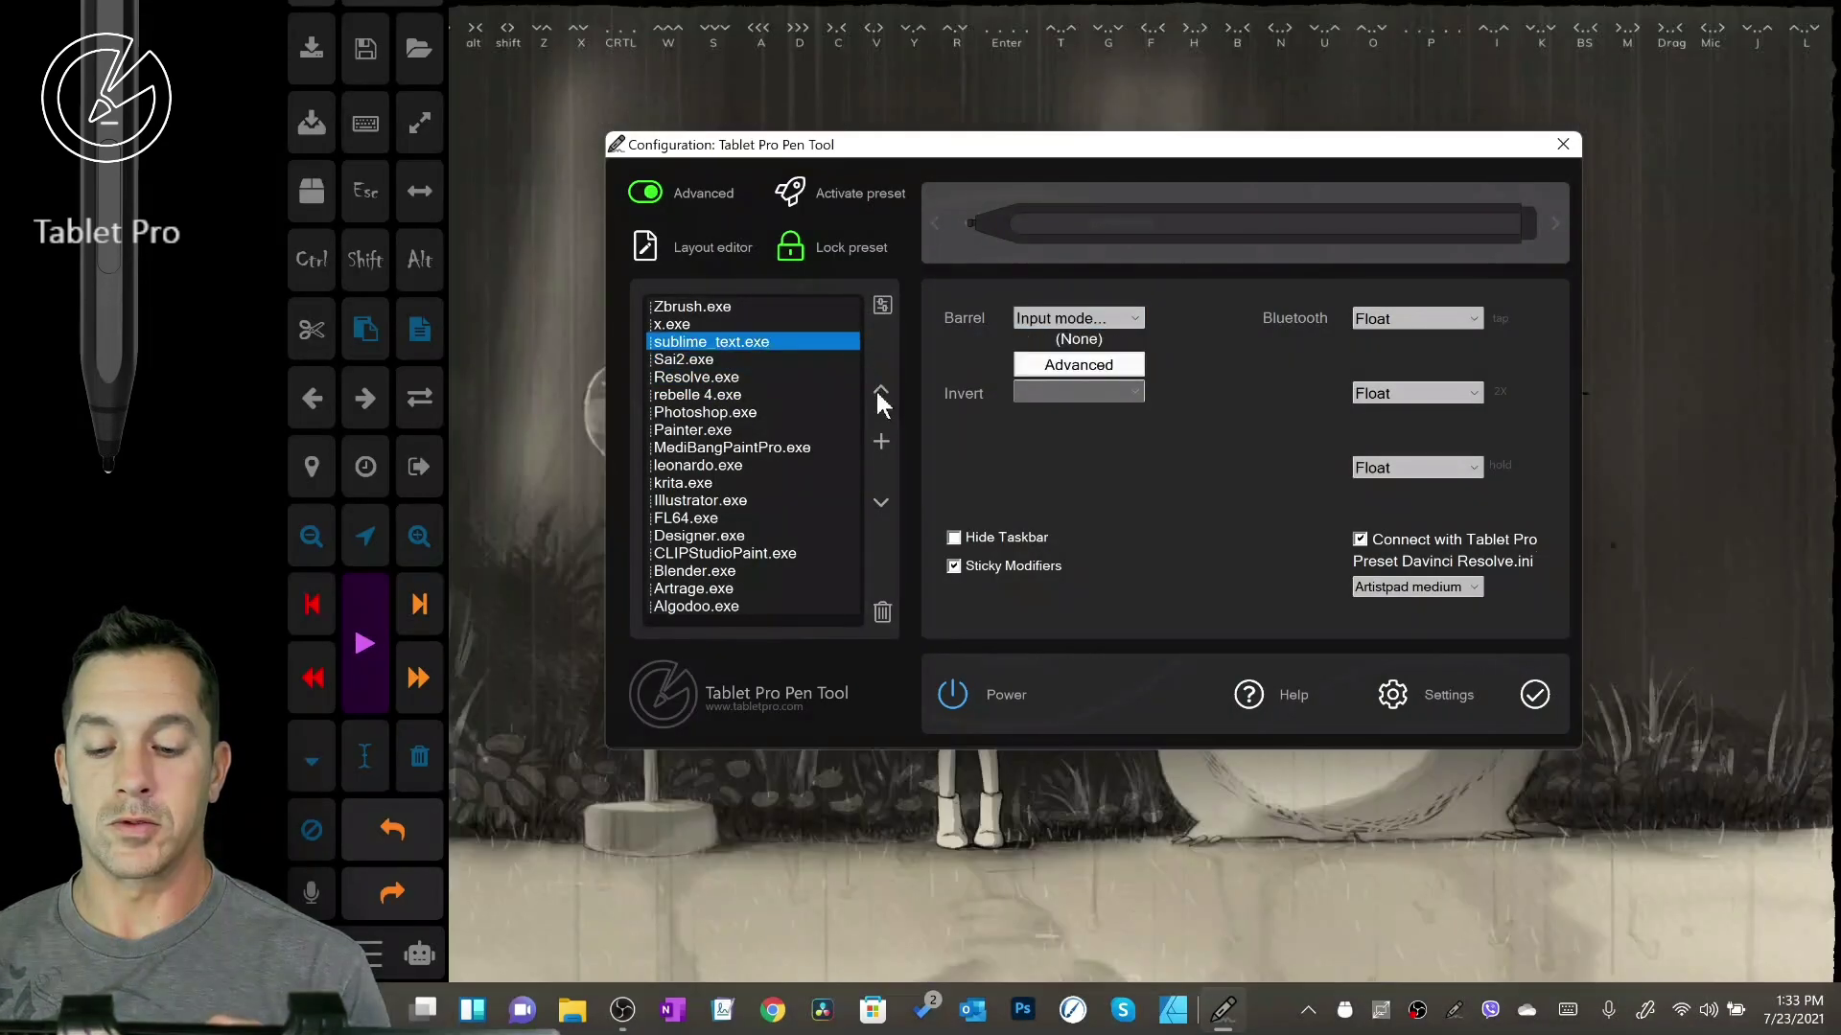
pyautogui.click(880, 389)
pyautogui.click(880, 389)
pyautogui.click(880, 389)
pyautogui.scroll(-5, 849, 379)
pyautogui.click(880, 390)
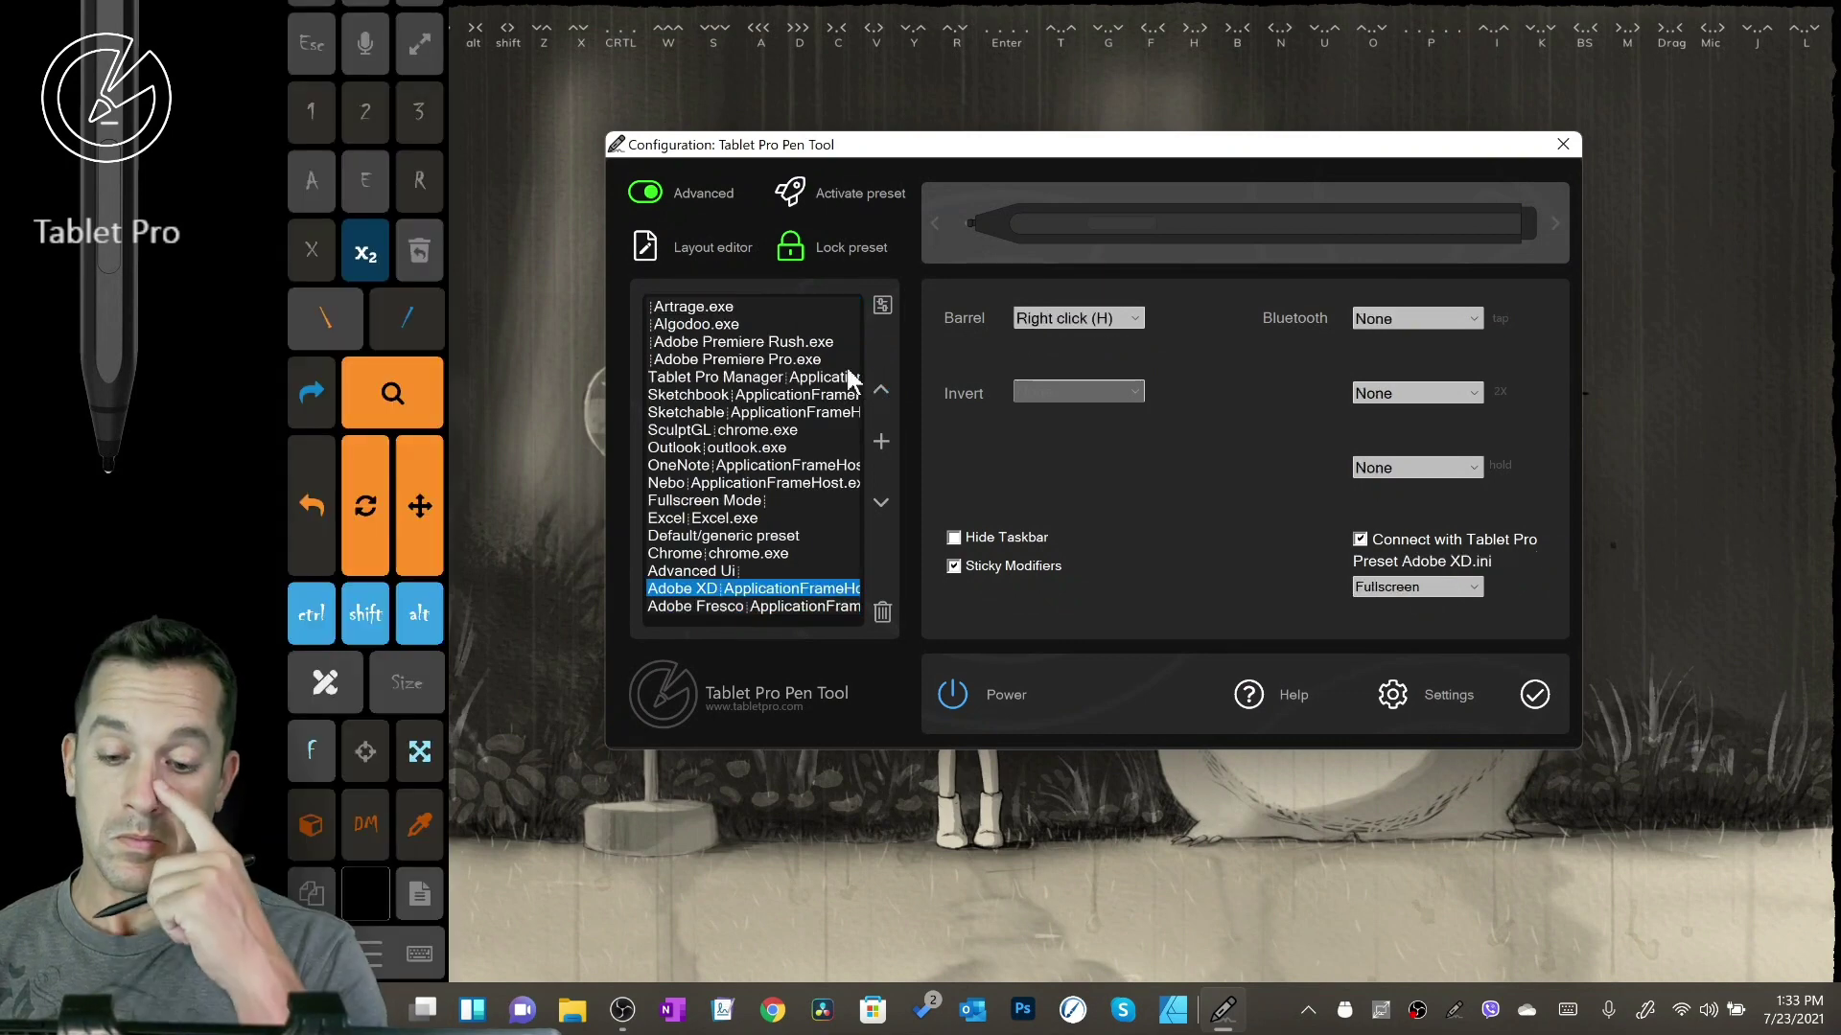
pyautogui.click(880, 504)
pyautogui.click(879, 502)
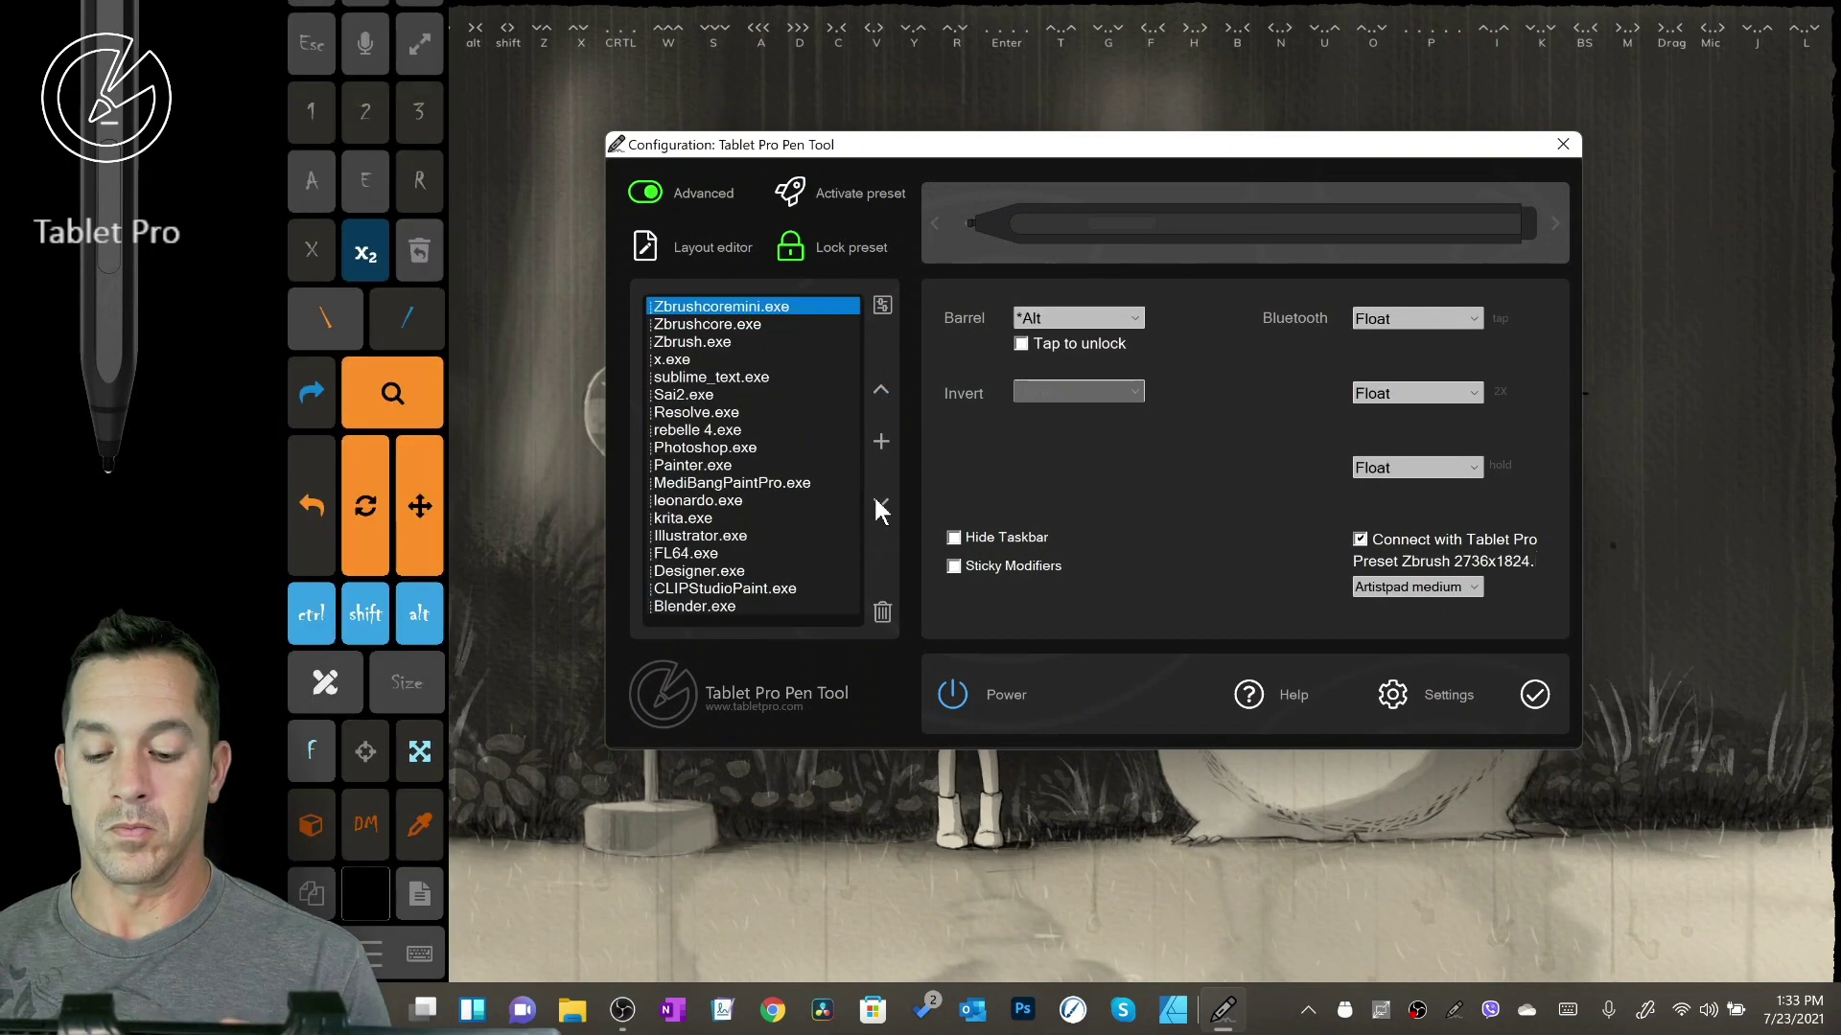
pyautogui.click(727, 325)
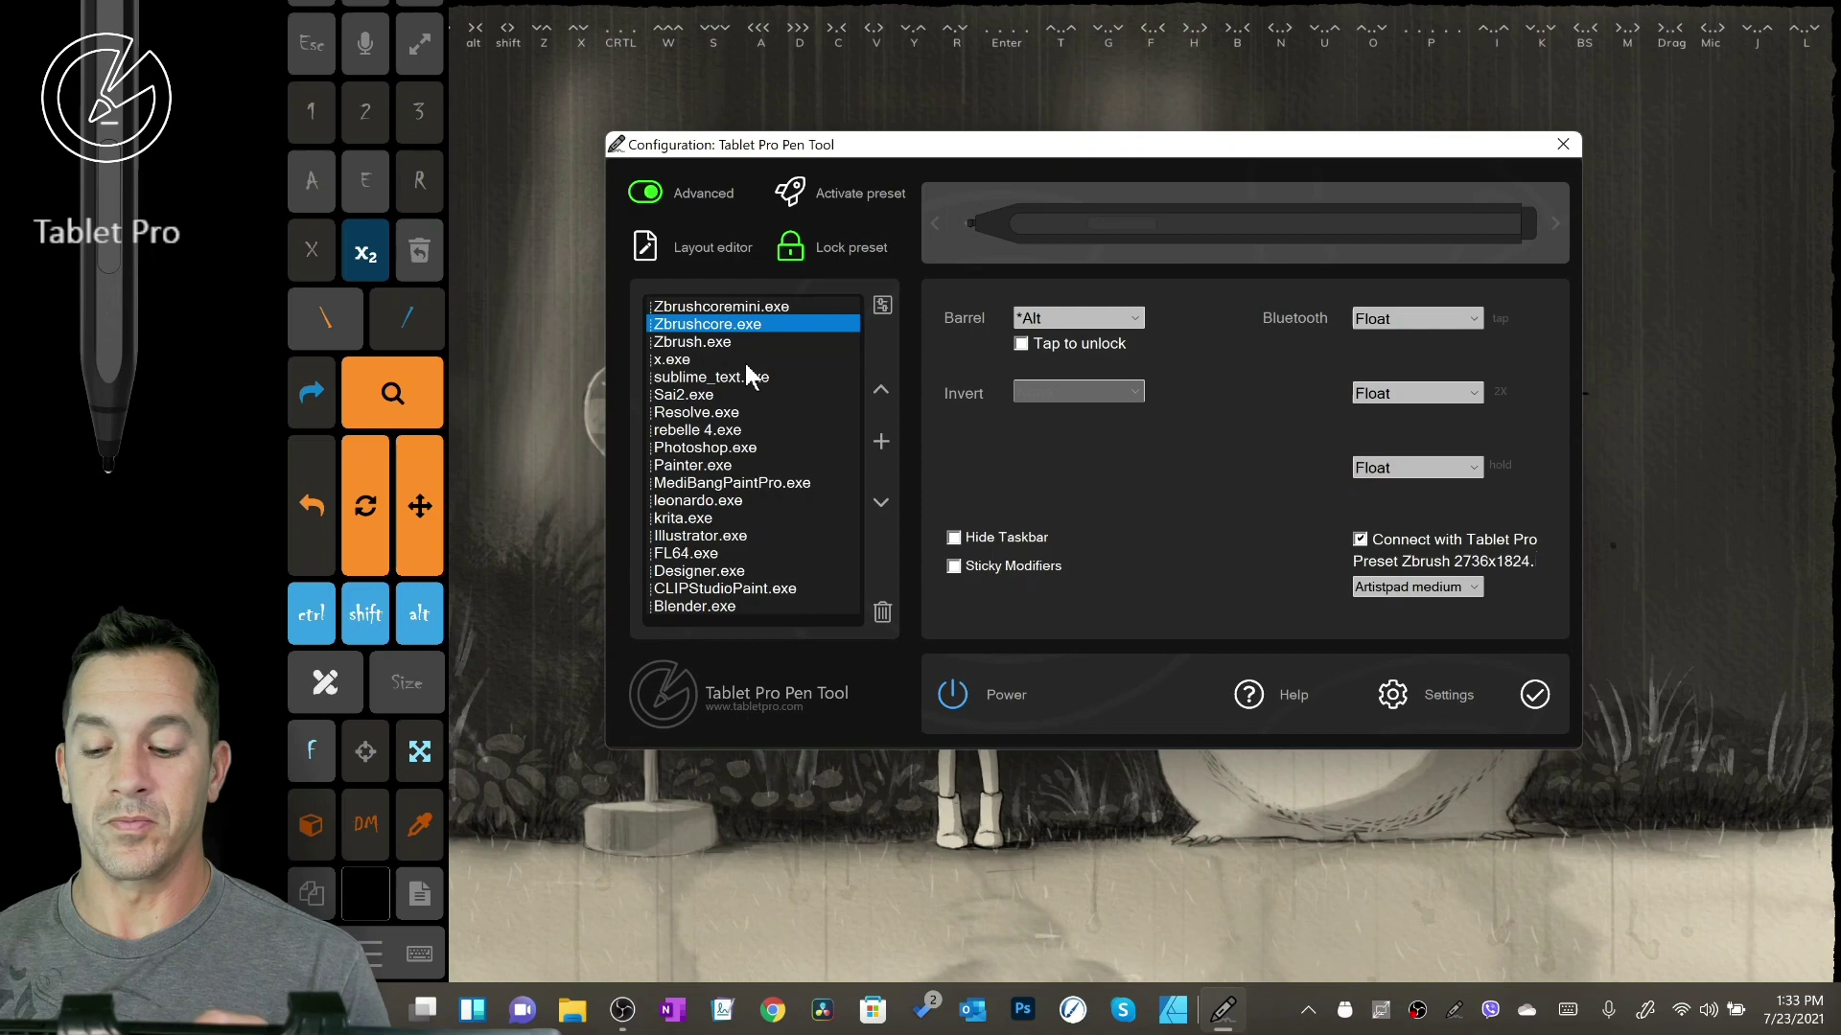
pyautogui.click(1533, 694)
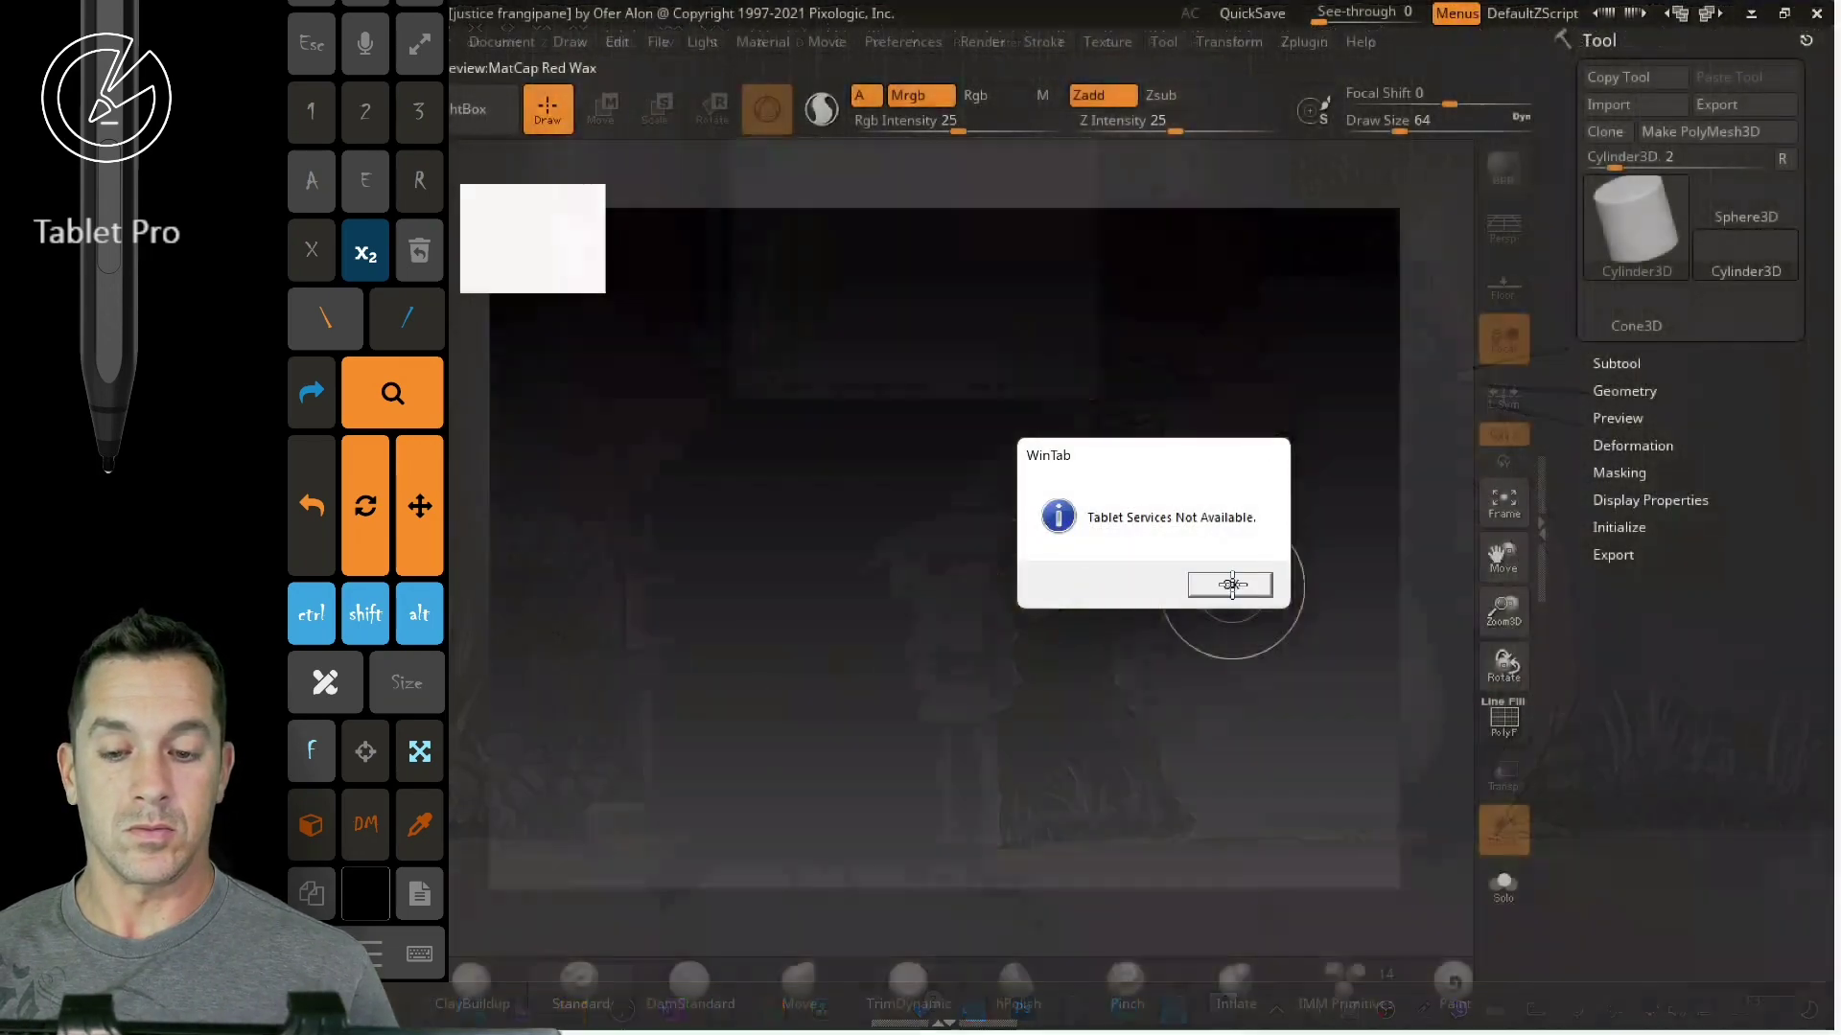
pyautogui.click(1231, 587)
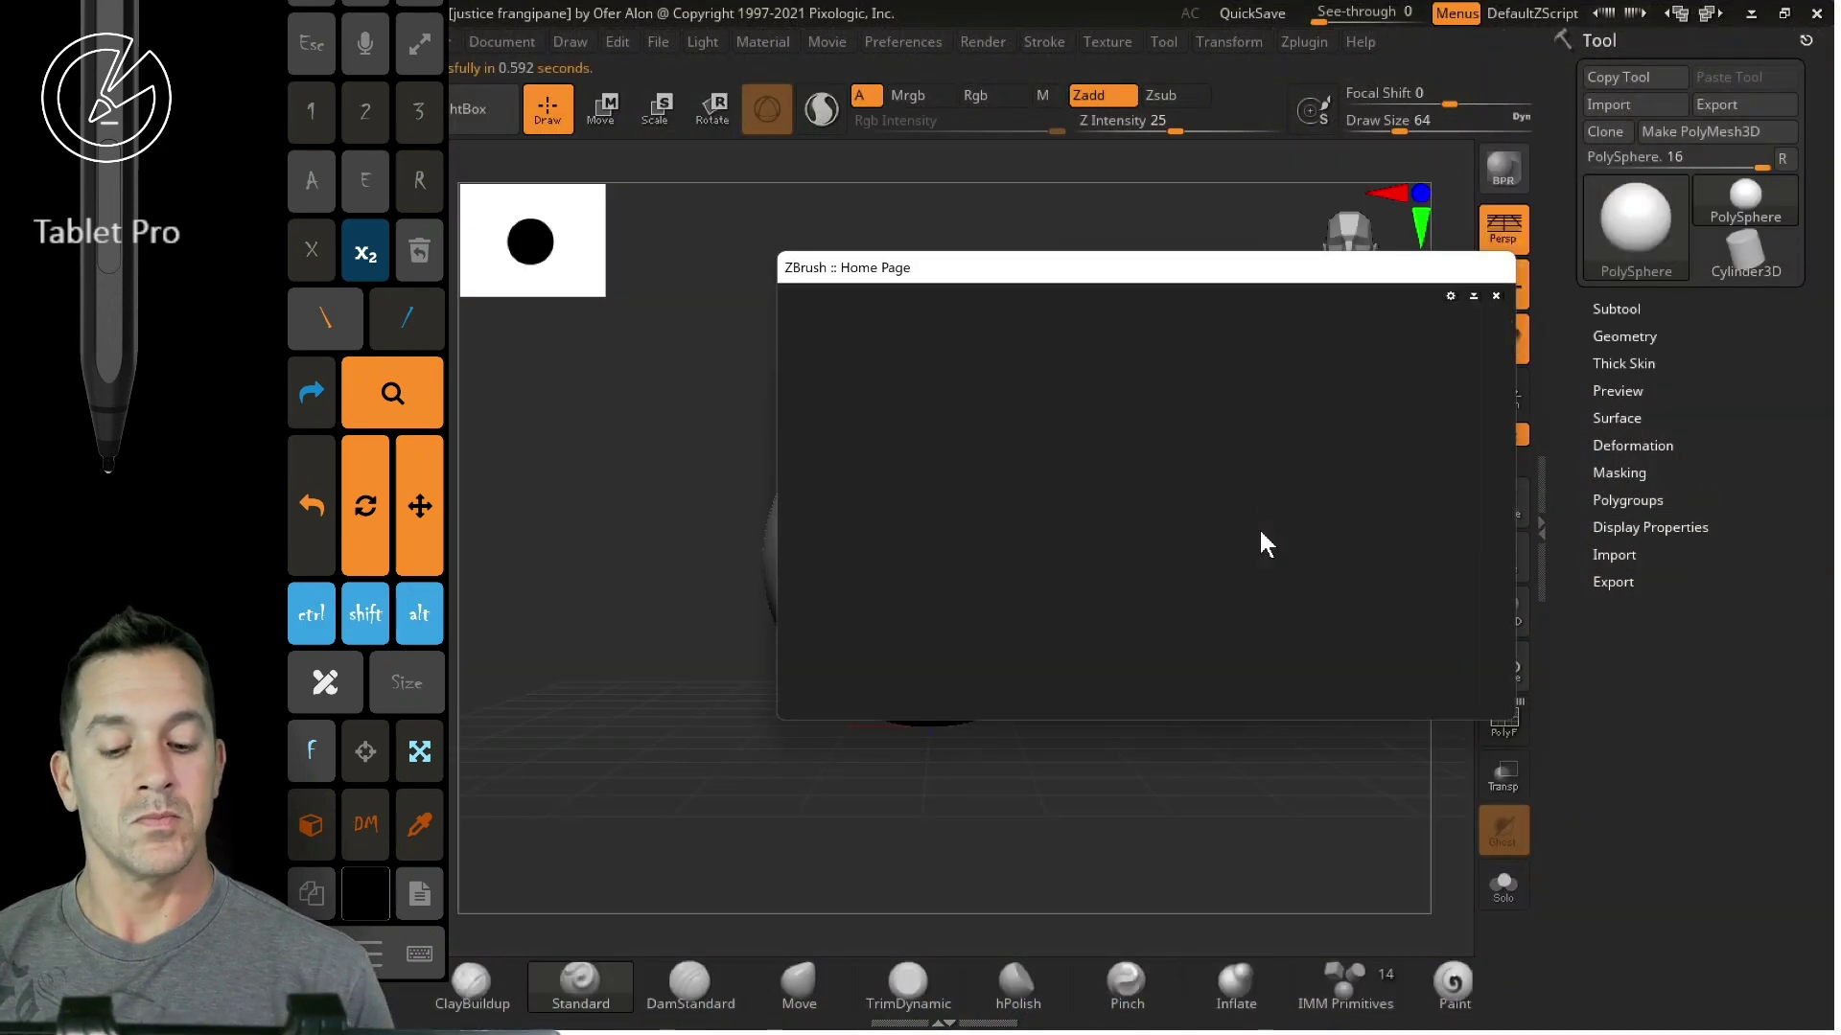
# - Close the ZBrush Home Page, sculpt raised strokes on the PolySphere's front, and reopen the Pen Tool settings
pyautogui.click(1495, 296)
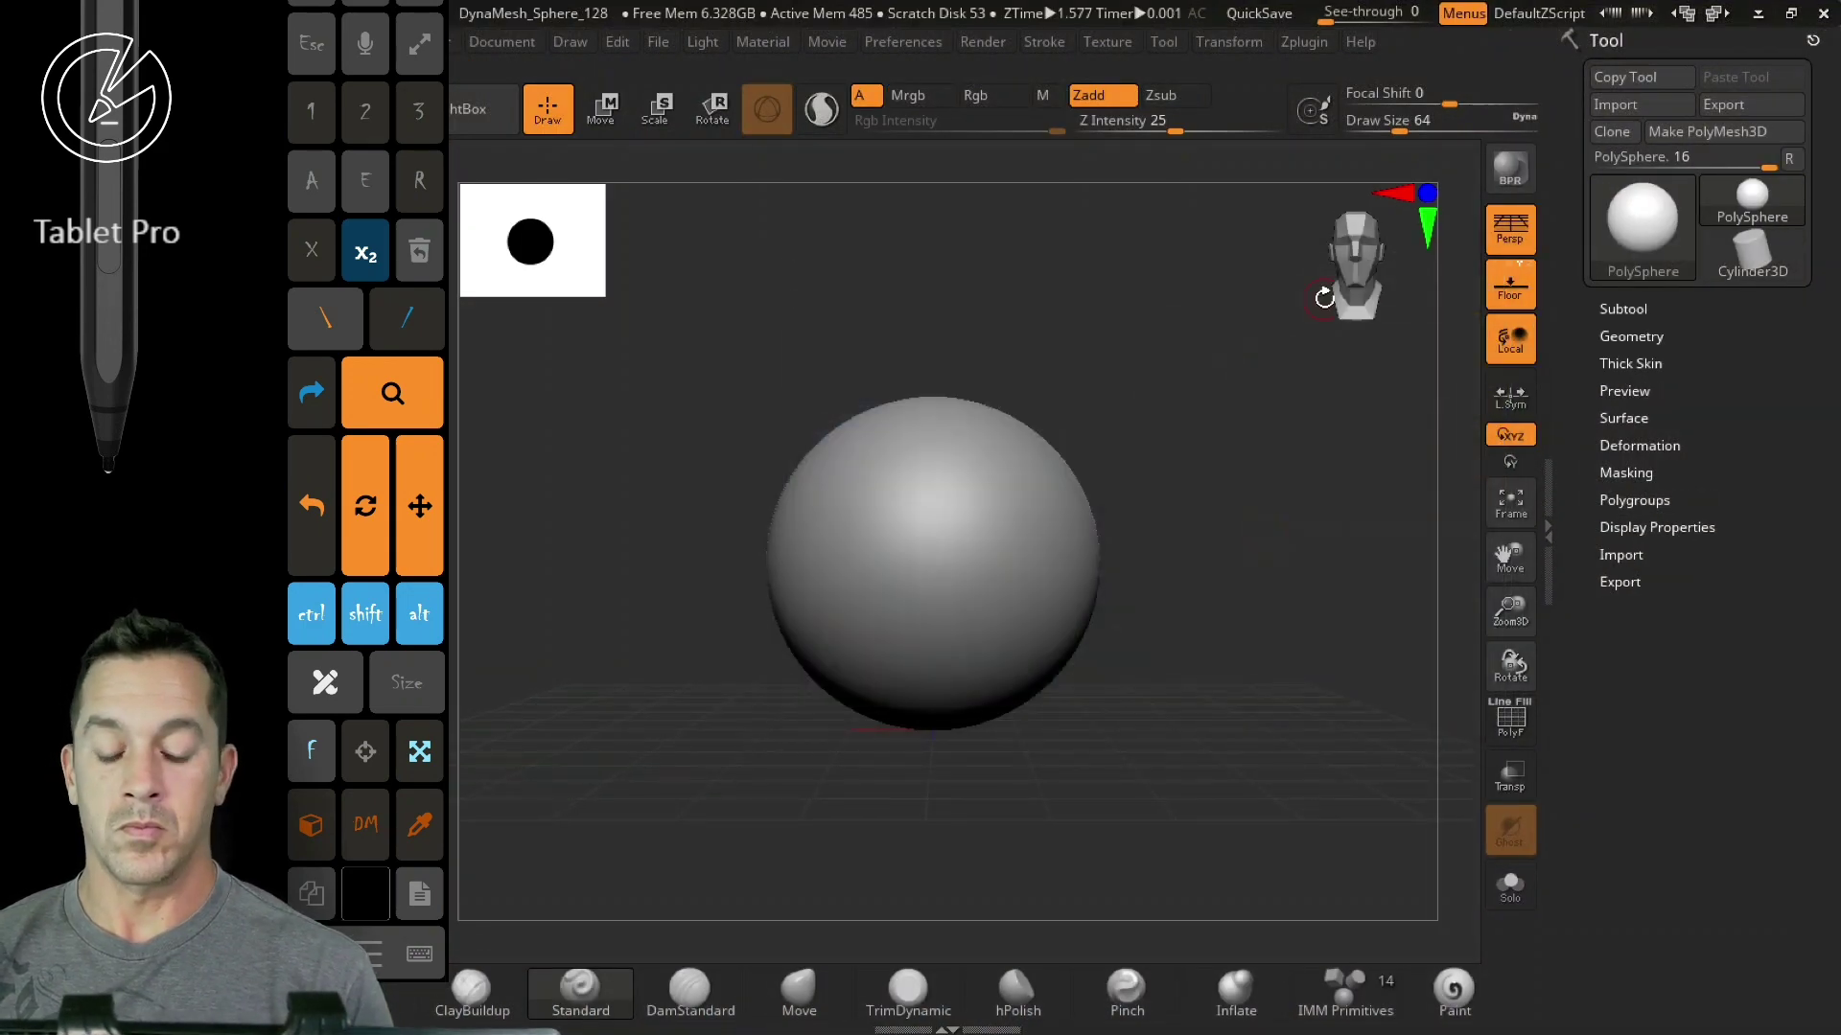
pyautogui.moveTo(928, 534)
pyautogui.mouseDown()
pyautogui.moveTo(892, 488)
pyautogui.moveTo(883, 595)
pyautogui.moveTo(879, 551)
pyautogui.moveTo(915, 527)
pyautogui.moveTo(892, 538)
pyautogui.moveTo(919, 551)
pyautogui.mouseUp()
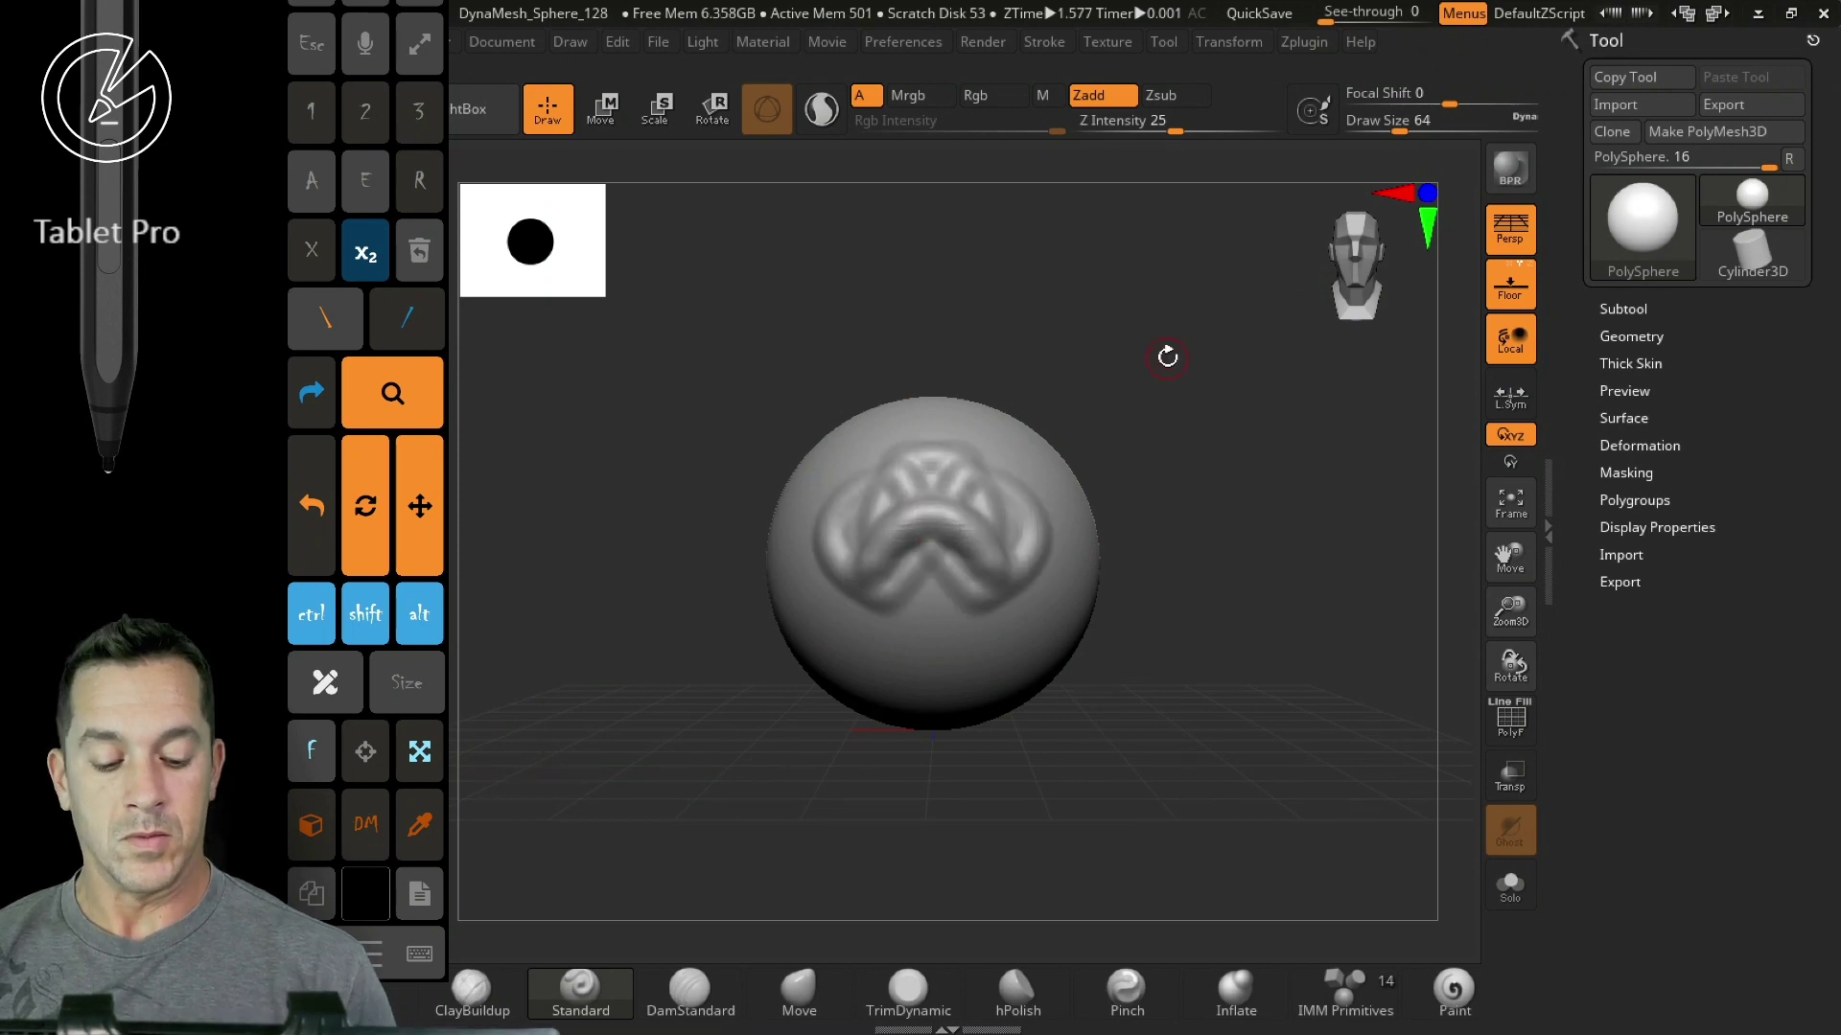
pyautogui.press('ctrl')
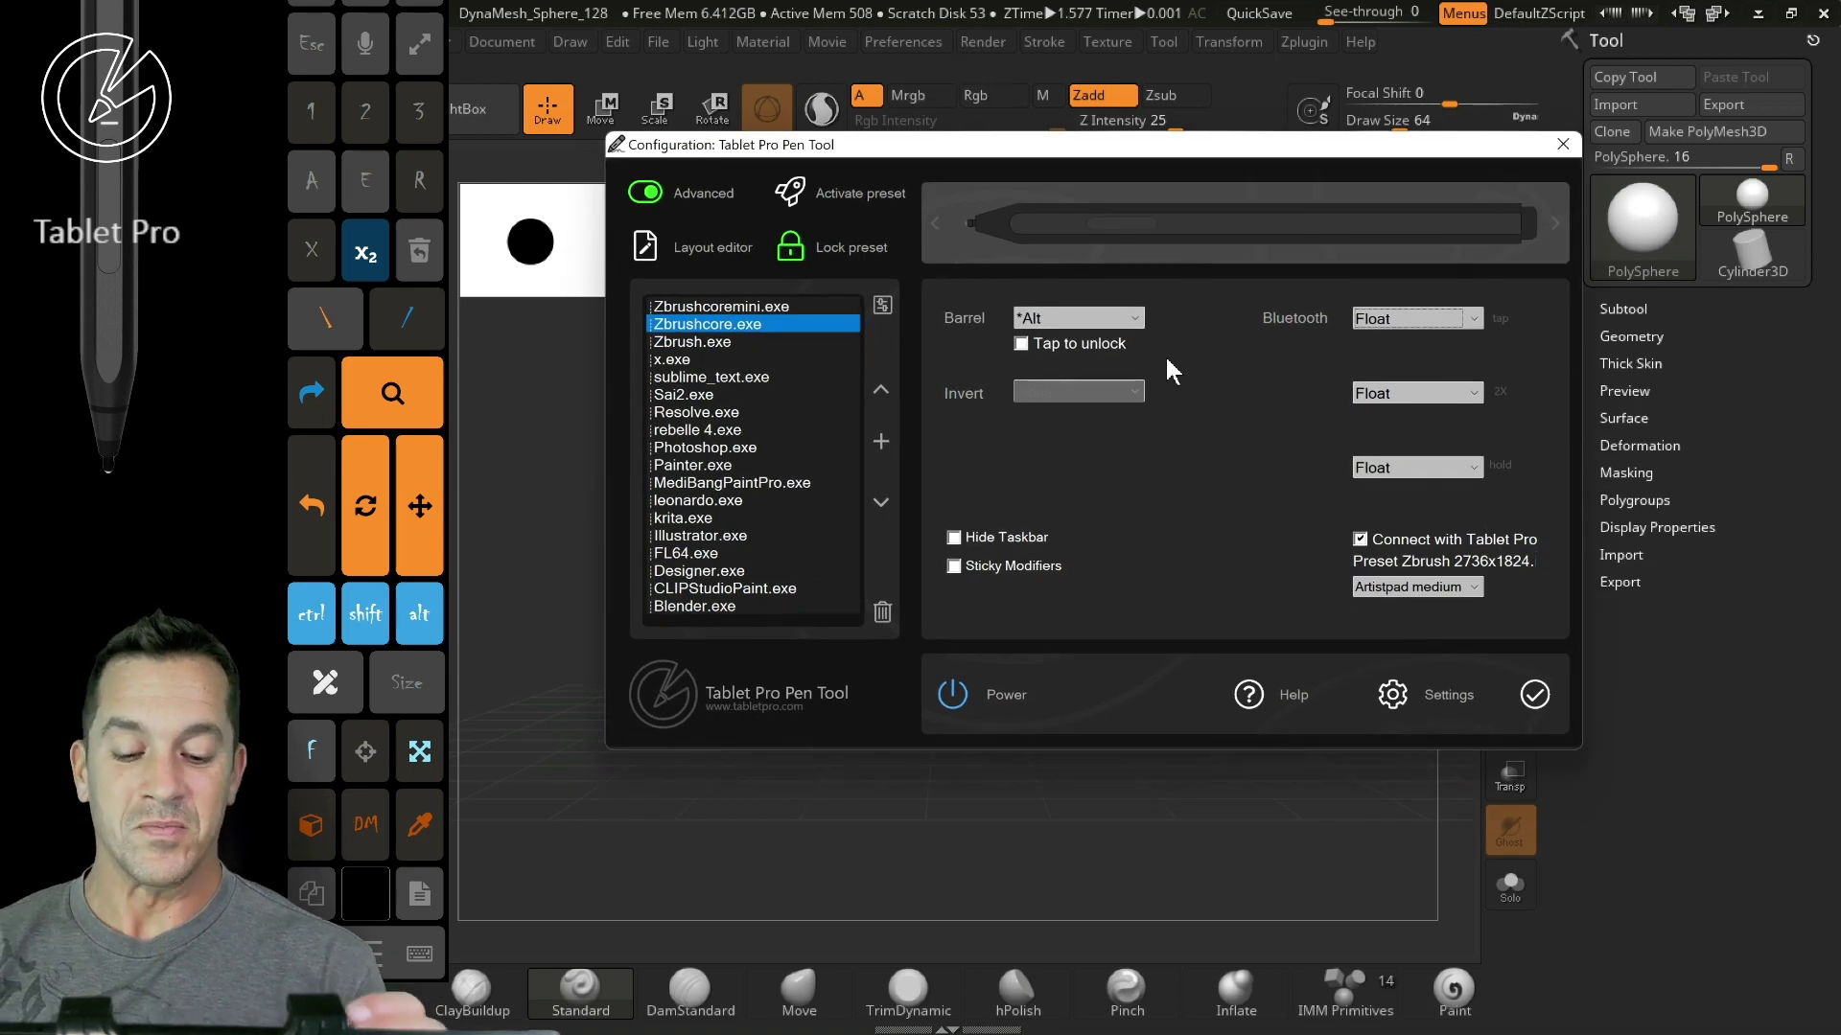
# - Enable Sticky Modifiers and Hide Taskbar, set barrel *Shift and invert *Alt with Tap to unlock, and apply
pyautogui.click(956, 564)
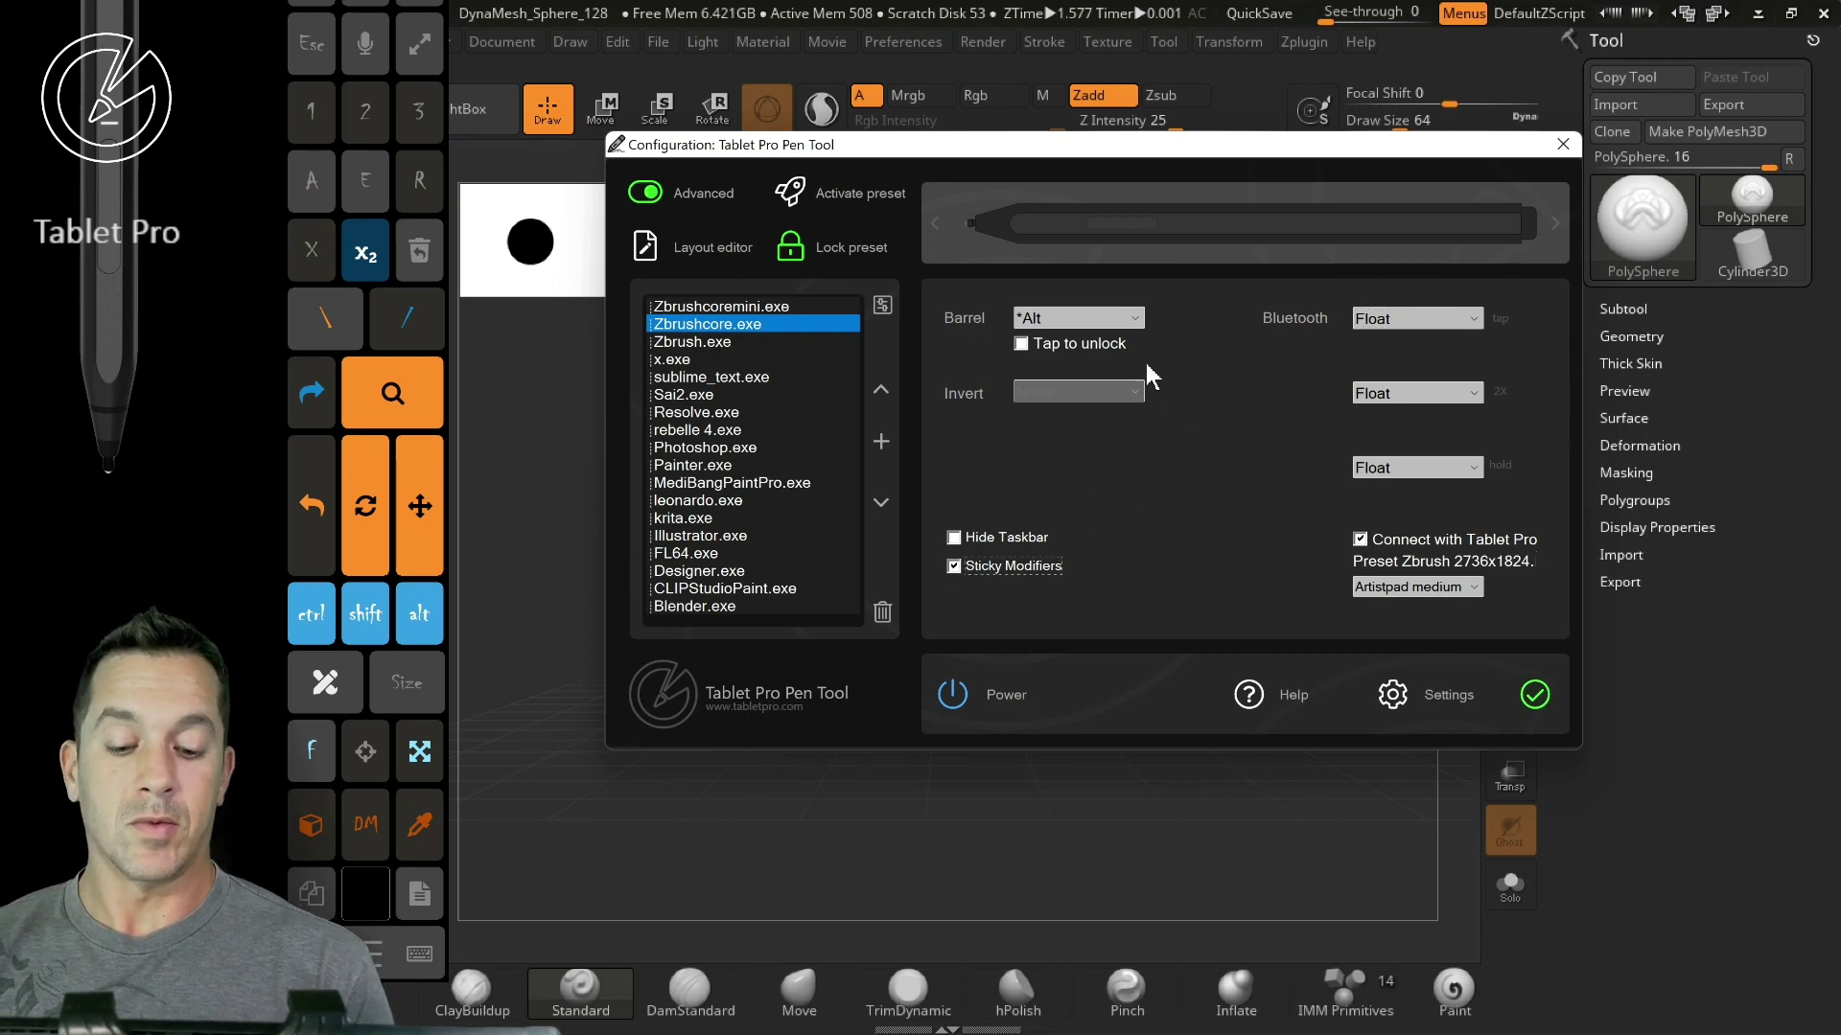
pyautogui.click(953, 536)
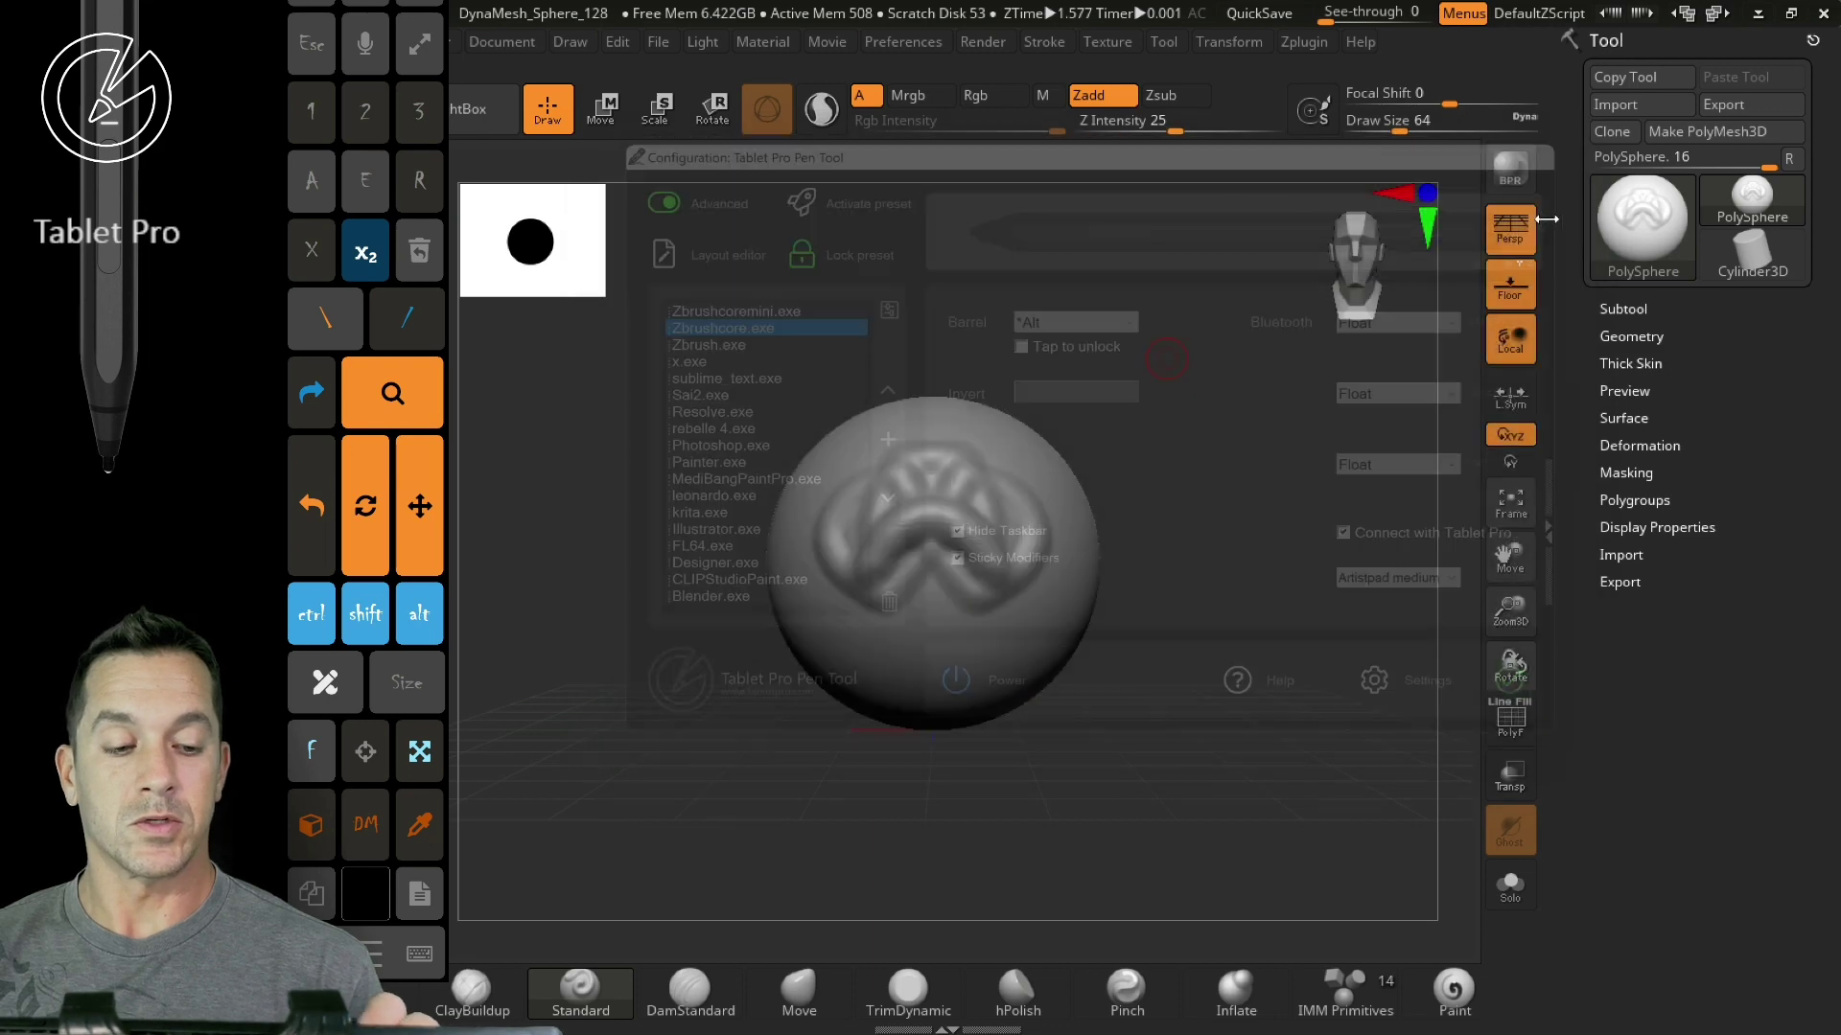
pyautogui.click(1070, 386)
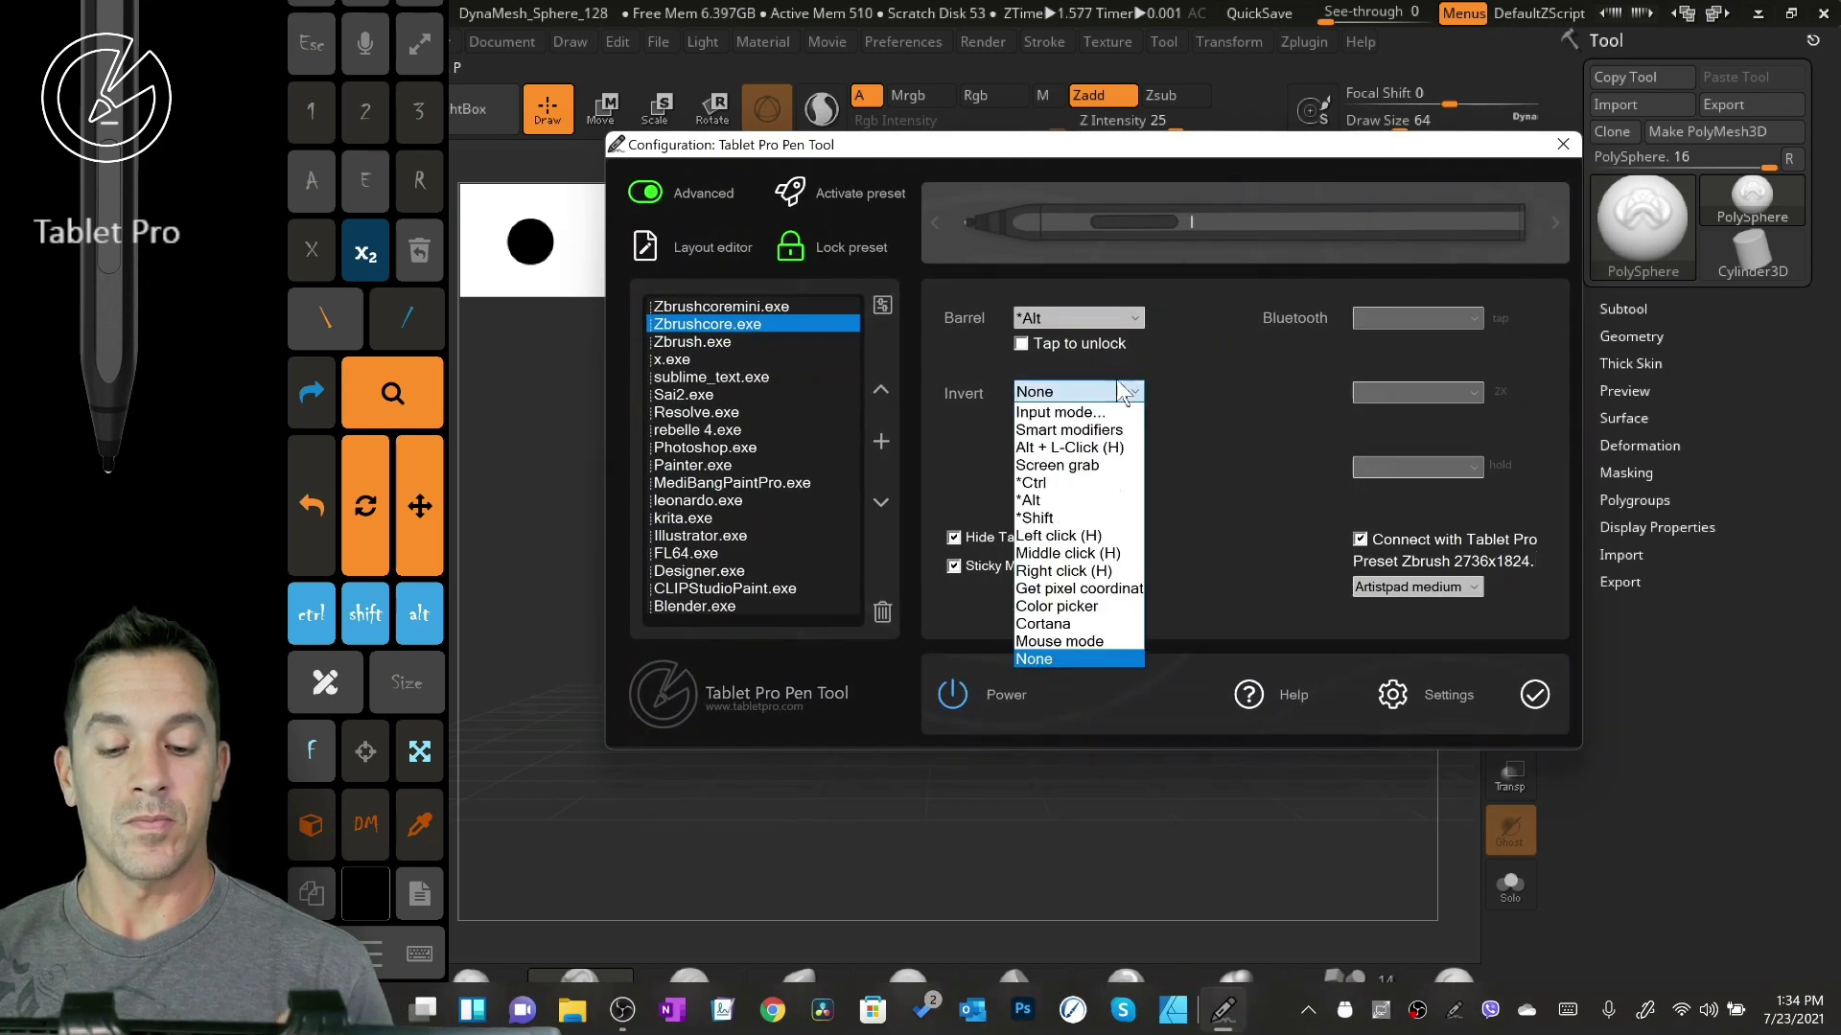
pyautogui.click(1070, 500)
pyautogui.click(1078, 318)
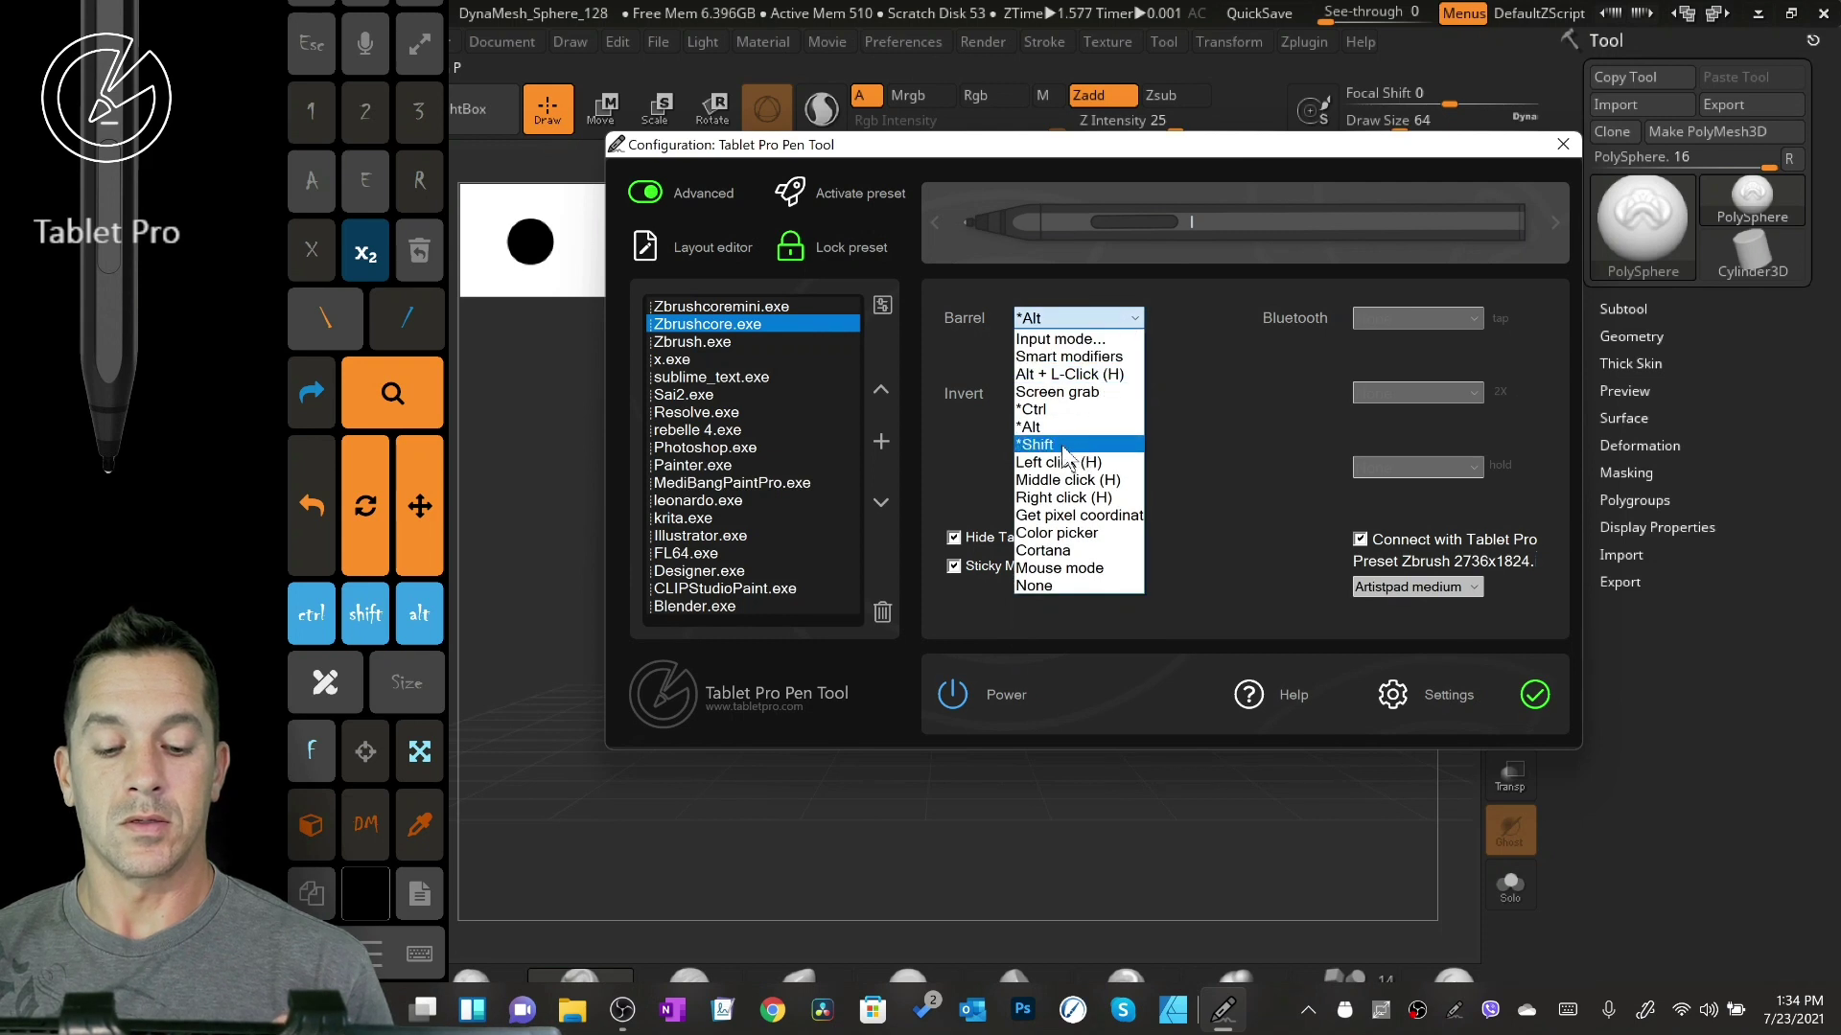
pyautogui.click(1064, 446)
pyautogui.click(1024, 417)
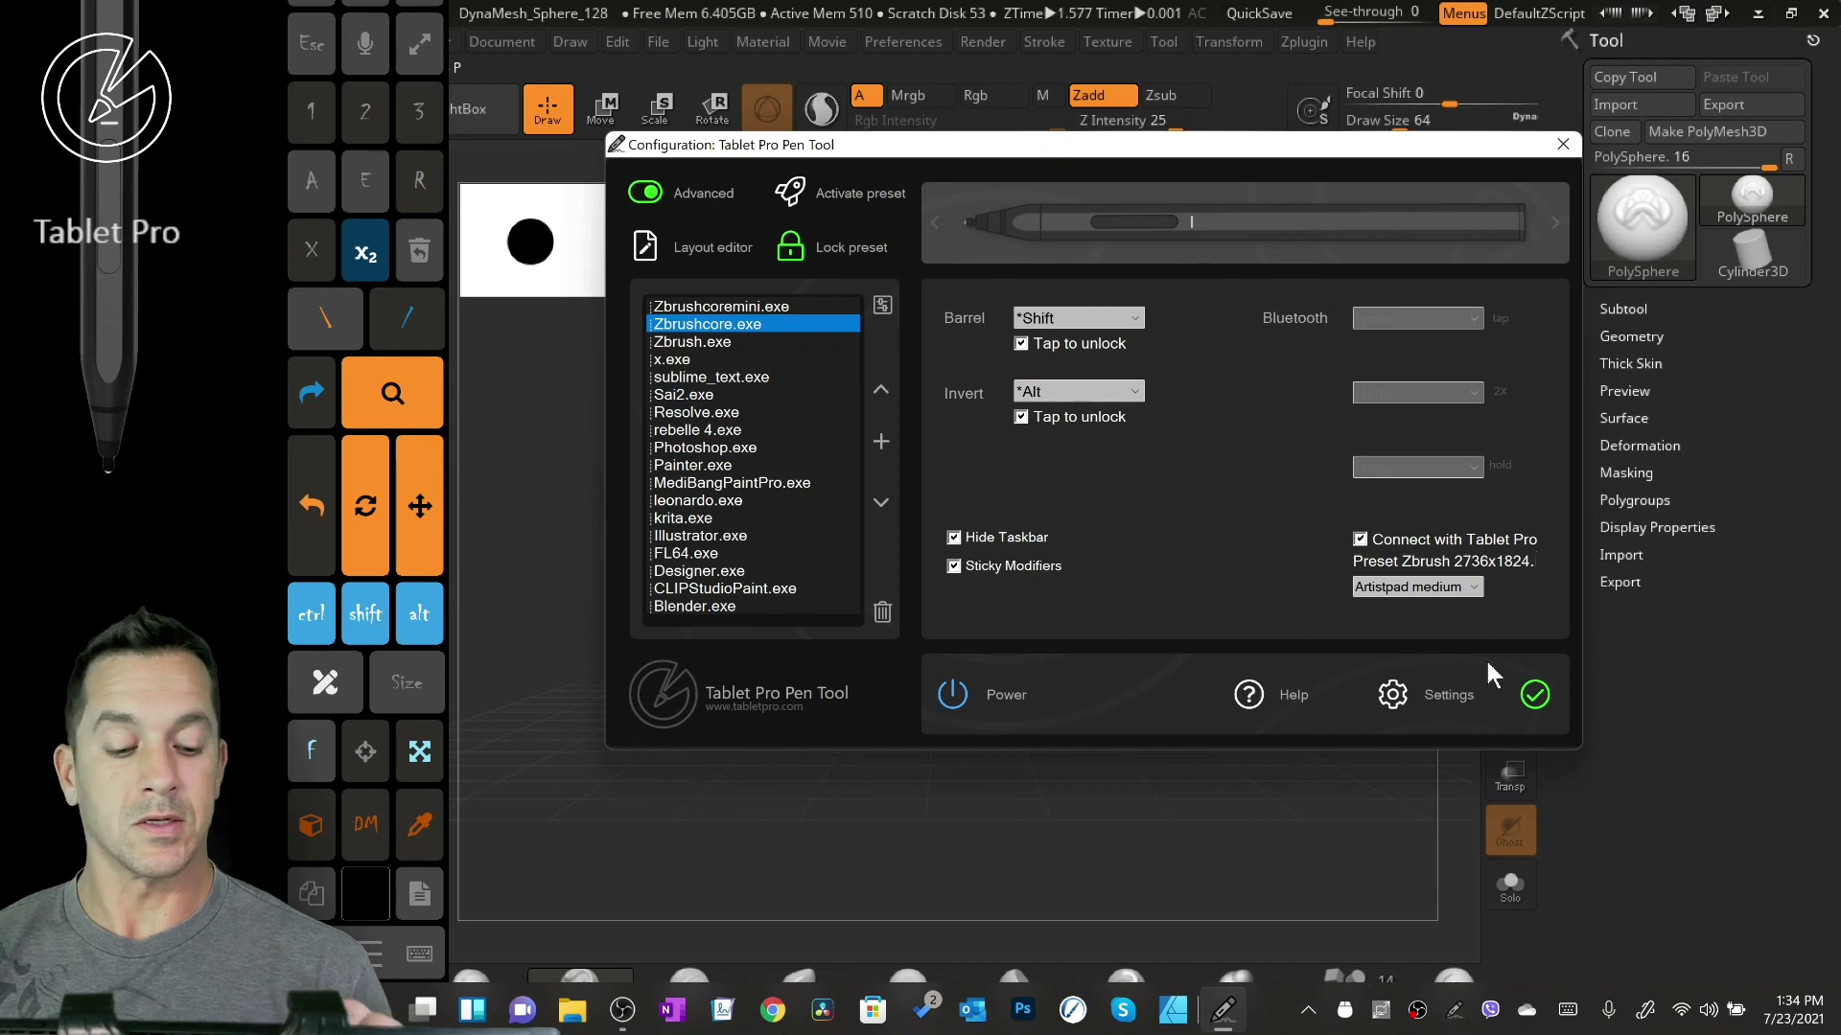
pyautogui.click(1535, 694)
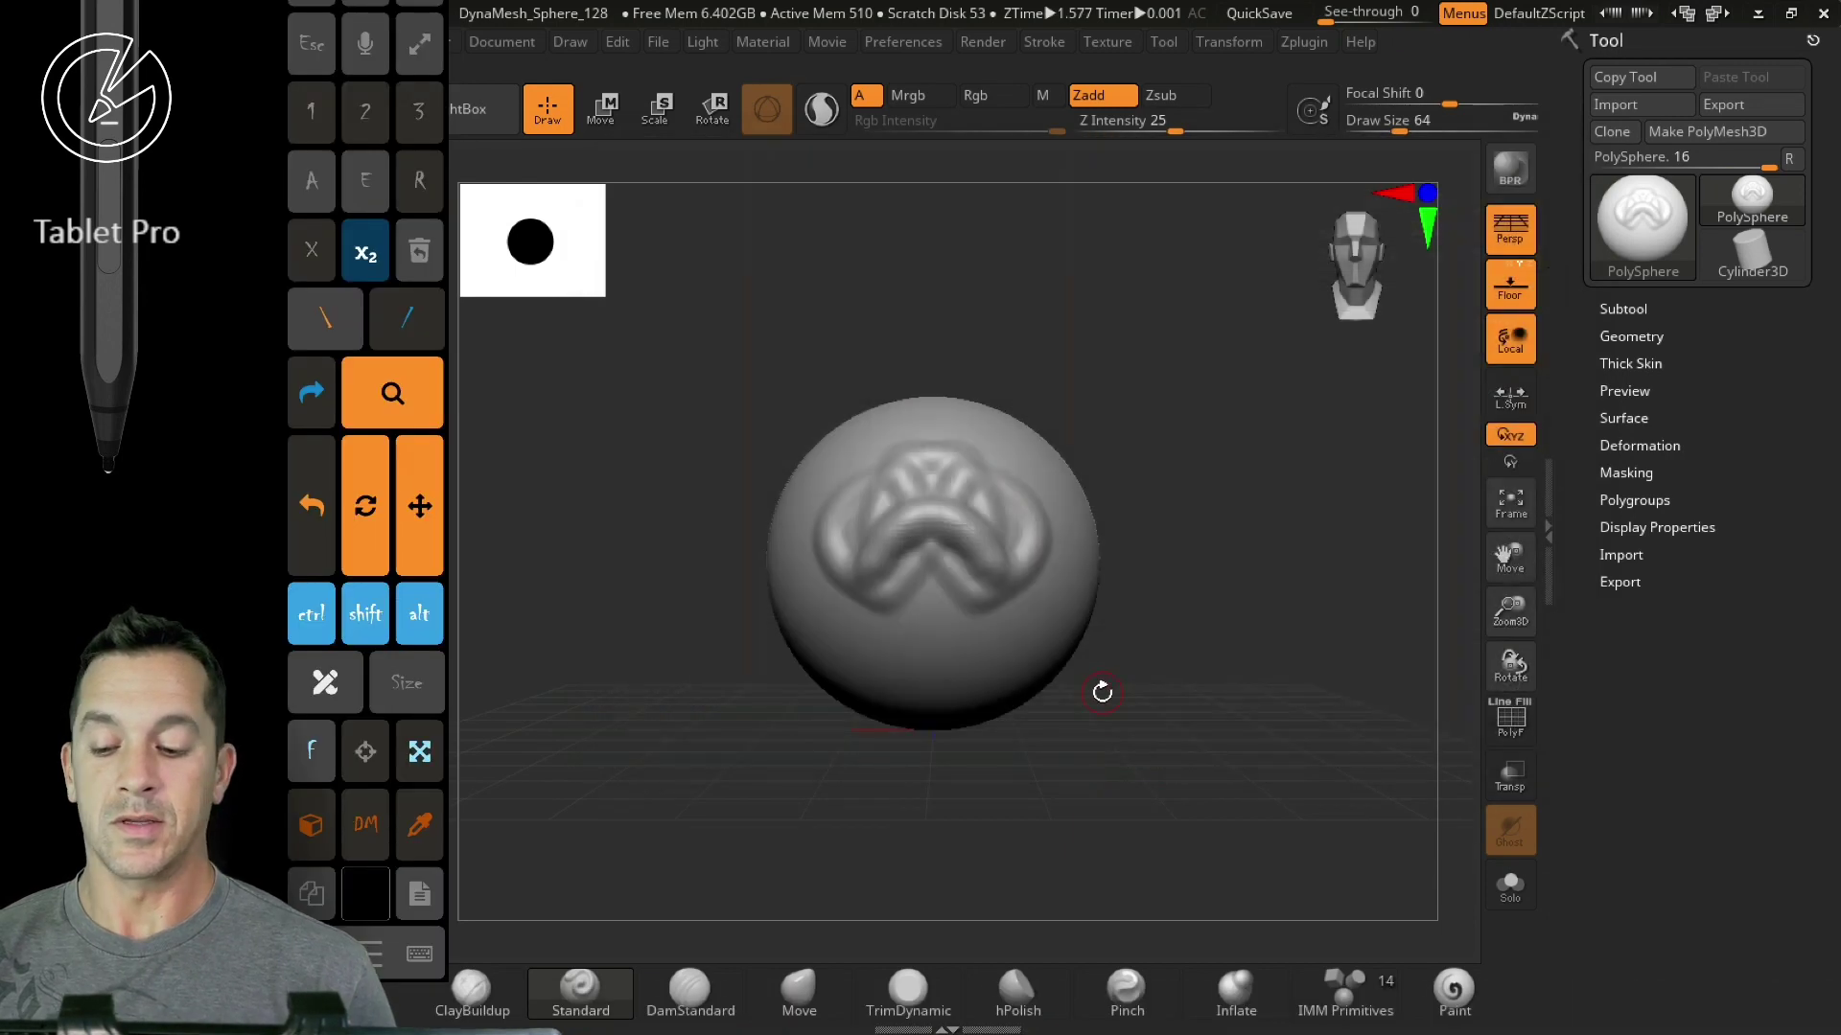
# - With Alt latched, carve recessed strokes into the sphere's centre and a mouth-like ridge, then inspect from the sides
pyautogui.press('alt')
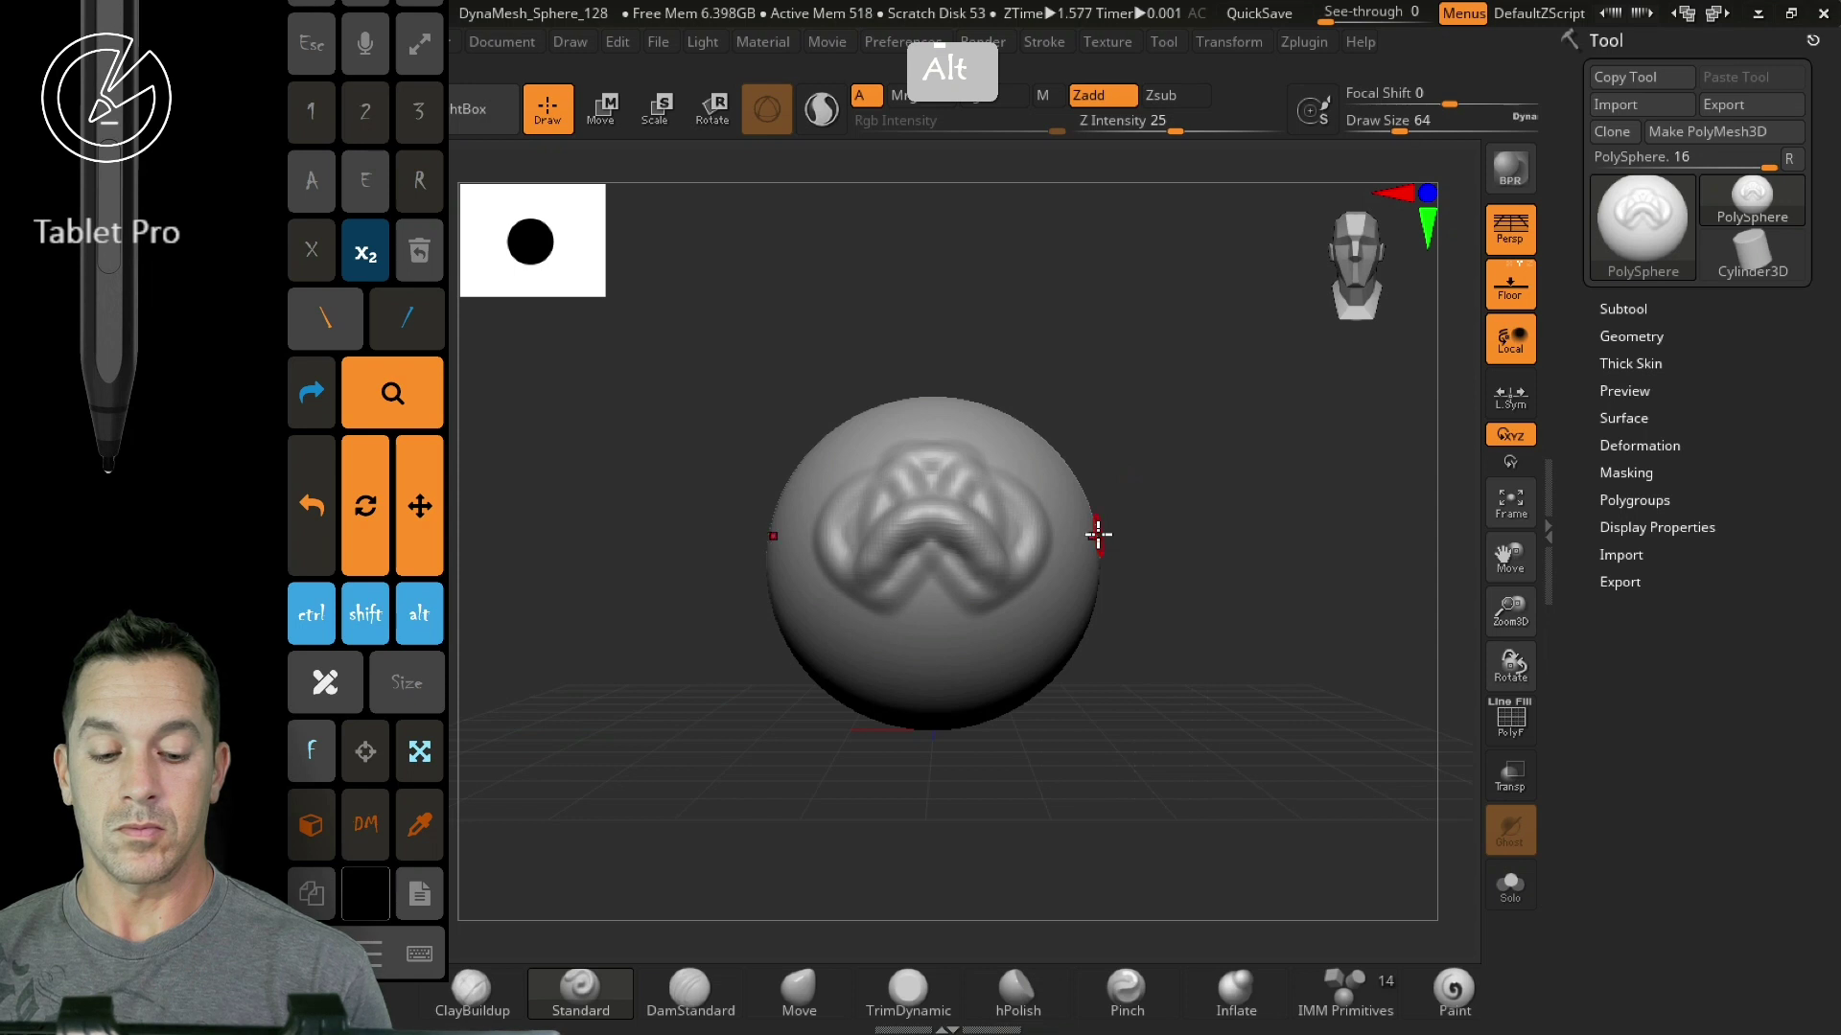
pyautogui.moveTo(935, 503)
pyautogui.mouseDown()
pyautogui.moveTo(985, 534)
pyautogui.moveTo(945, 575)
pyautogui.moveTo(907, 553)
pyautogui.moveTo(920, 498)
pyautogui.moveTo(805, 566)
pyautogui.moveTo(958, 526)
pyautogui.moveTo(925, 505)
pyautogui.moveTo(896, 526)
pyautogui.mouseUp()
pyautogui.moveTo(867, 644)
pyautogui.mouseDown()
pyautogui.moveTo(987, 645)
pyautogui.moveTo(940, 657)
pyautogui.moveTo(1043, 608)
pyautogui.moveTo(975, 640)
pyautogui.moveTo(925, 585)
pyautogui.moveTo(953, 518)
pyautogui.moveTo(997, 498)
pyautogui.moveTo(936, 501)
pyautogui.moveTo(932, 614)
pyautogui.moveTo(951, 561)
pyautogui.mouseUp()
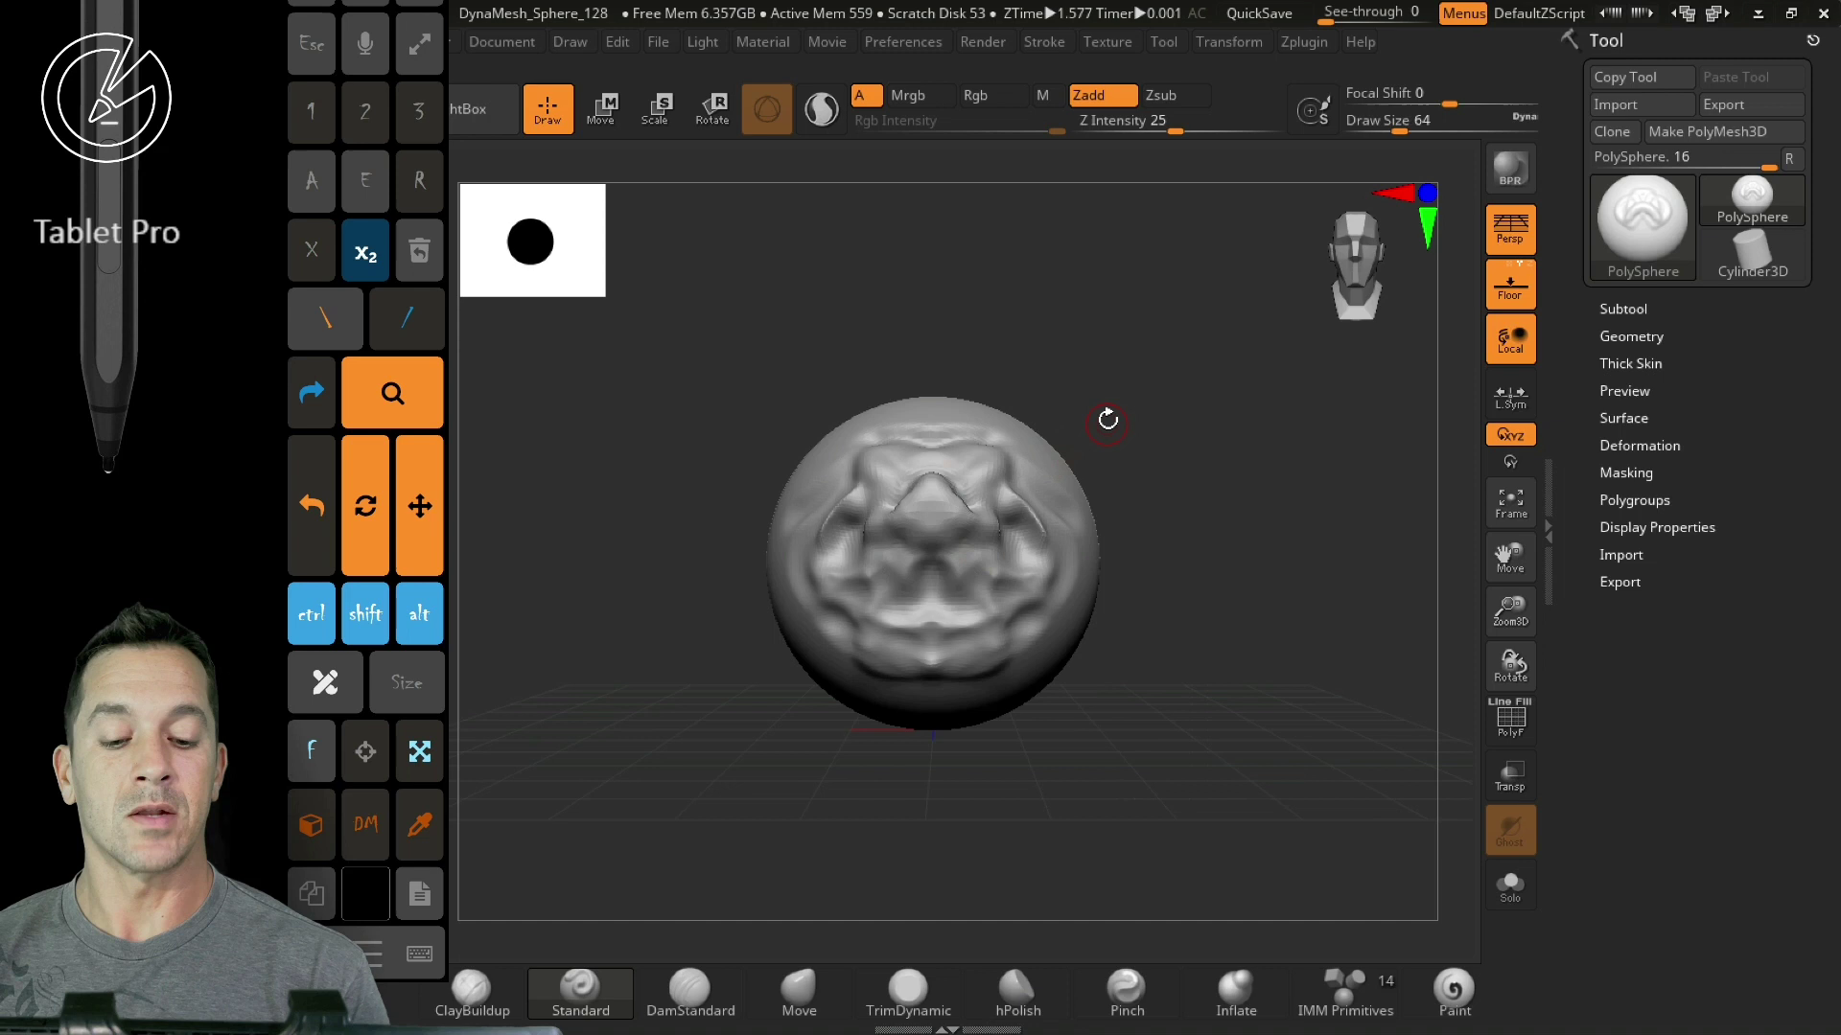
pyautogui.moveTo(1107, 419)
pyautogui.mouseDown()
pyautogui.moveTo(1171, 444)
pyautogui.moveTo(1204, 431)
pyautogui.moveTo(1052, 481)
pyautogui.moveTo(1113, 415)
pyautogui.moveTo(1166, 425)
pyautogui.moveTo(1175, 373)
pyautogui.moveTo(1294, 428)
pyautogui.moveTo(1032, 419)
pyautogui.moveTo(1314, 394)
pyautogui.moveTo(1154, 411)
pyautogui.moveTo(1198, 410)
pyautogui.mouseUp()
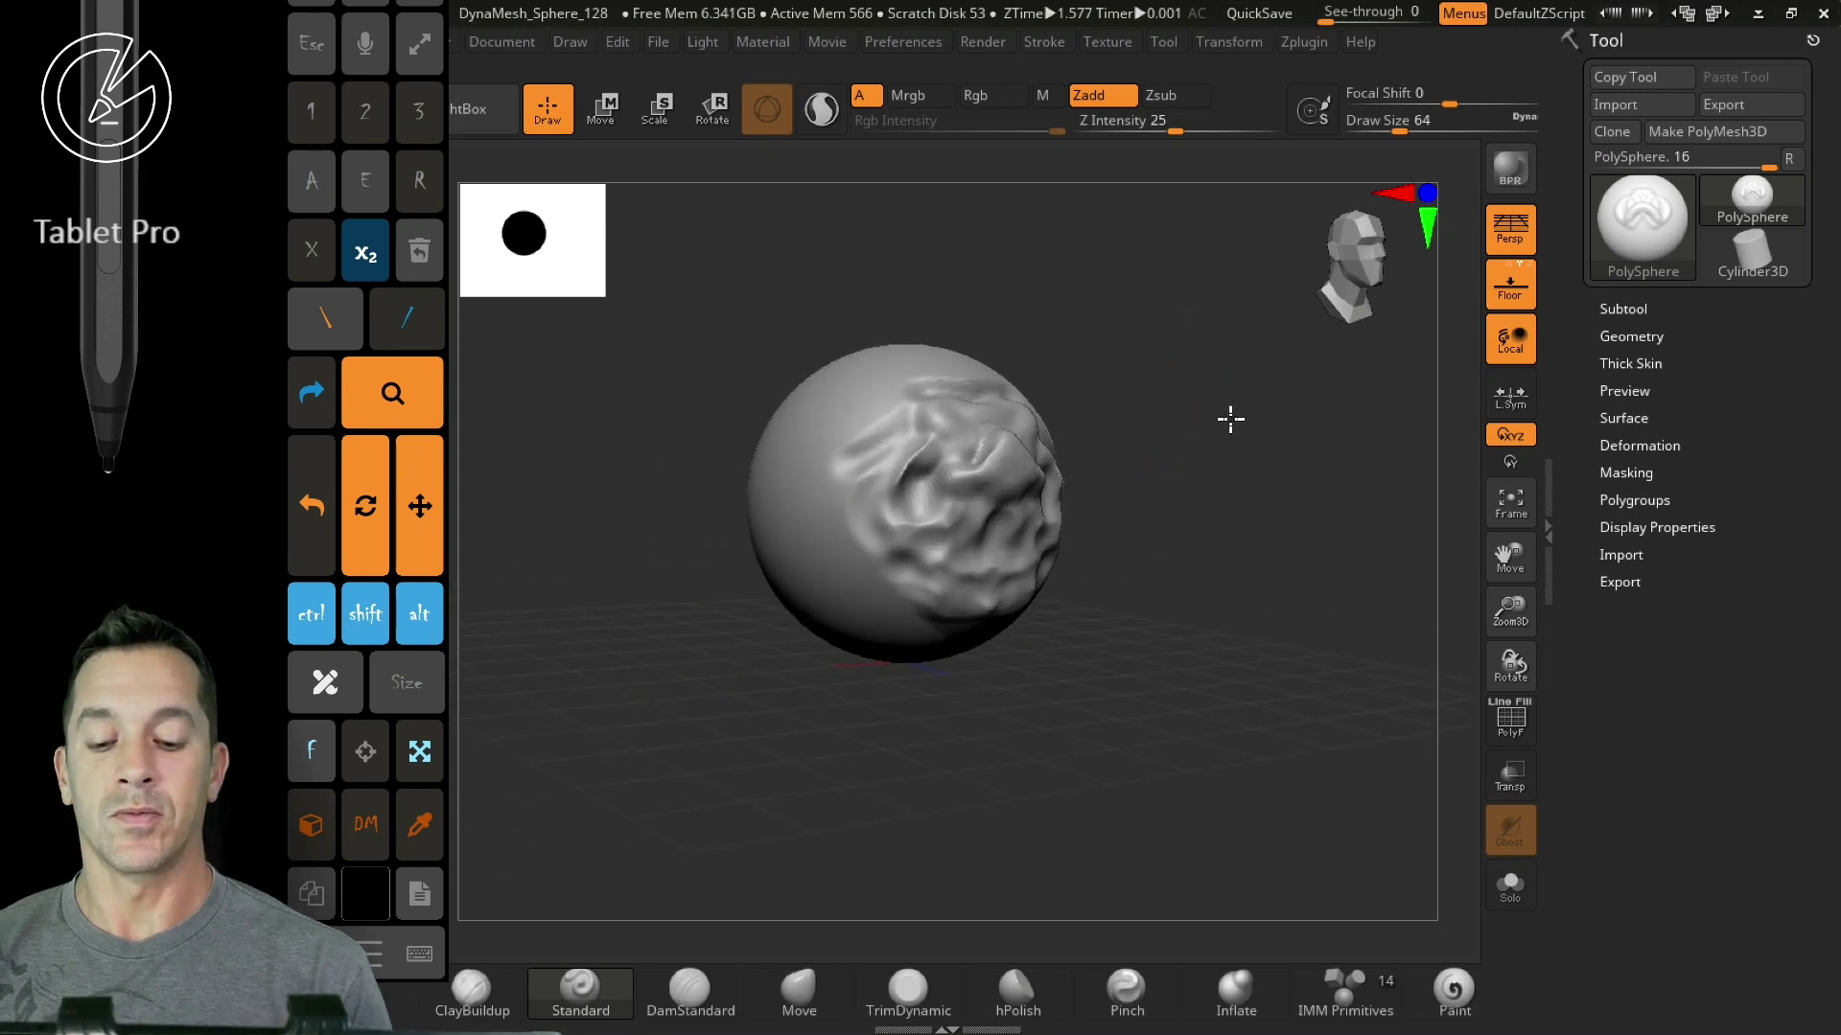
pyautogui.moveTo(1109, 460)
pyautogui.mouseDown()
pyautogui.moveTo(1155, 588)
pyautogui.moveTo(1160, 533)
pyautogui.moveTo(1163, 624)
pyautogui.moveTo(1170, 582)
pyautogui.mouseUp()
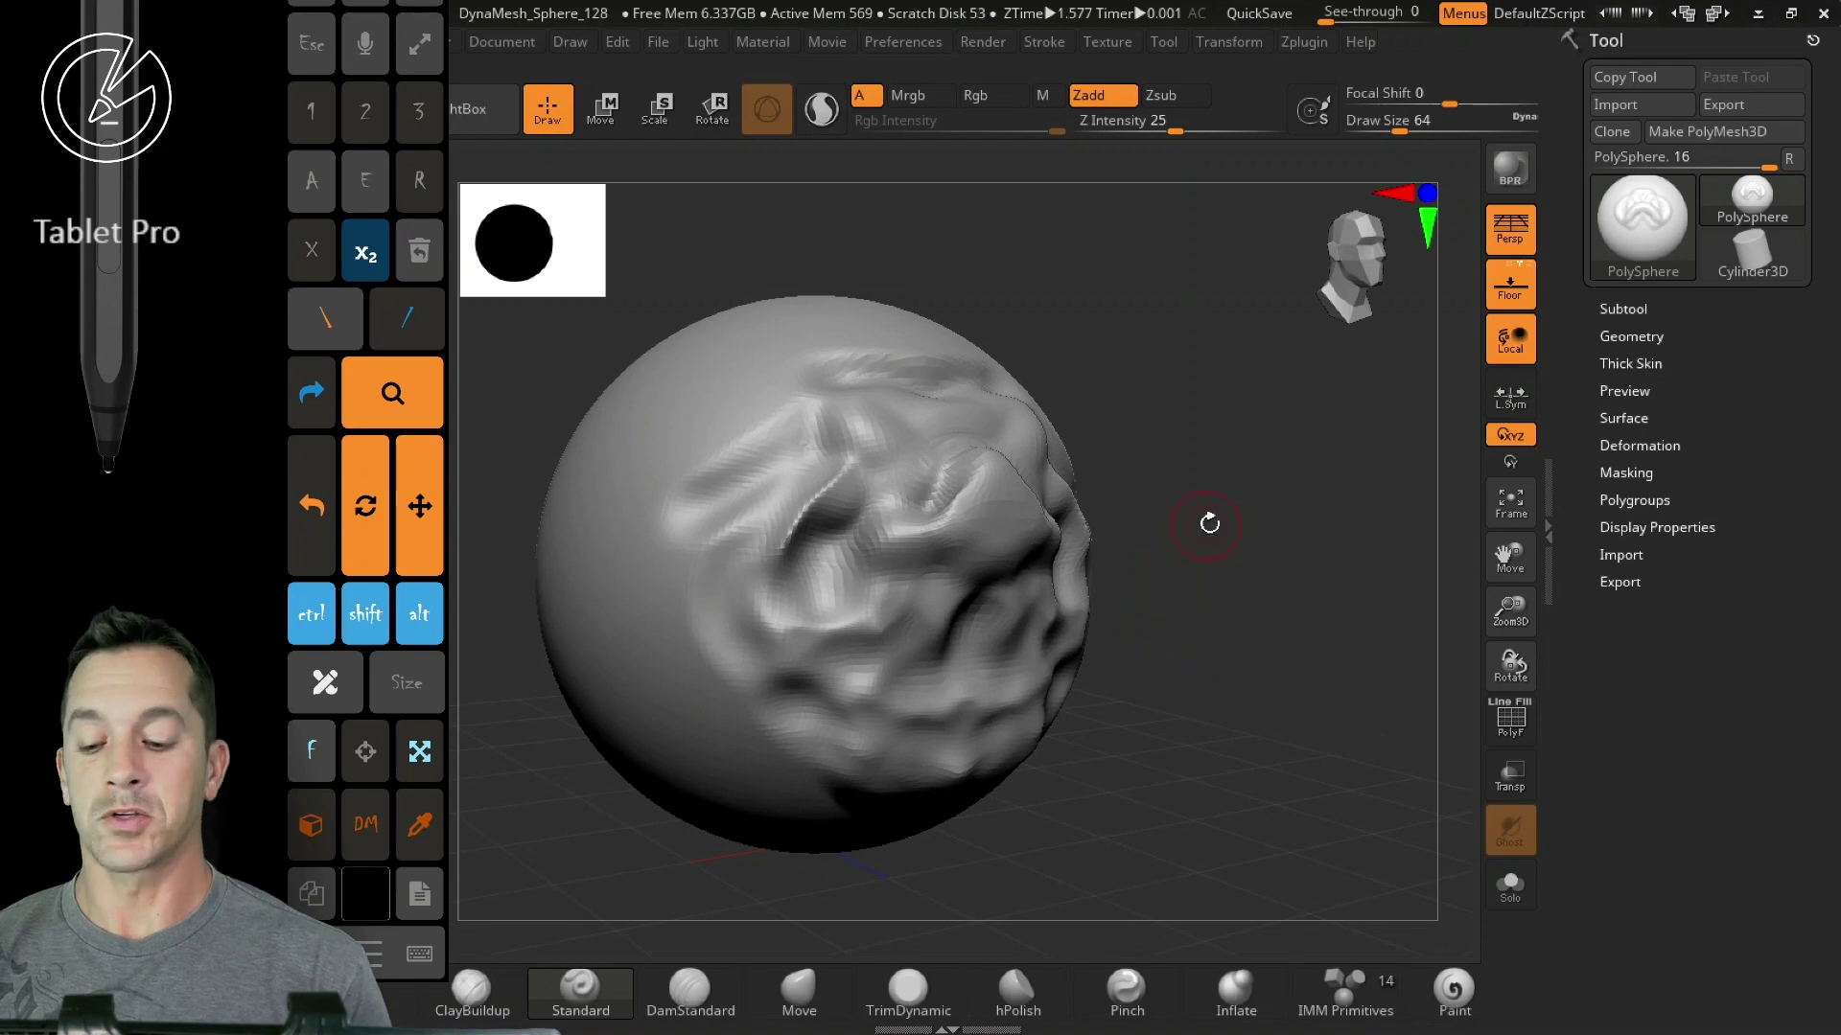
pyautogui.moveTo(1209, 523)
pyautogui.mouseDown()
pyautogui.moveTo(1217, 480)
pyautogui.moveTo(1240, 534)
pyautogui.moveTo(1118, 509)
pyautogui.moveTo(1275, 495)
pyautogui.moveTo(1302, 460)
pyautogui.moveTo(1204, 472)
pyautogui.moveTo(1192, 645)
pyautogui.moveTo(1159, 456)
pyautogui.moveTo(1150, 551)
pyautogui.moveTo(1158, 521)
pyautogui.moveTo(1192, 516)
pyautogui.mouseUp()
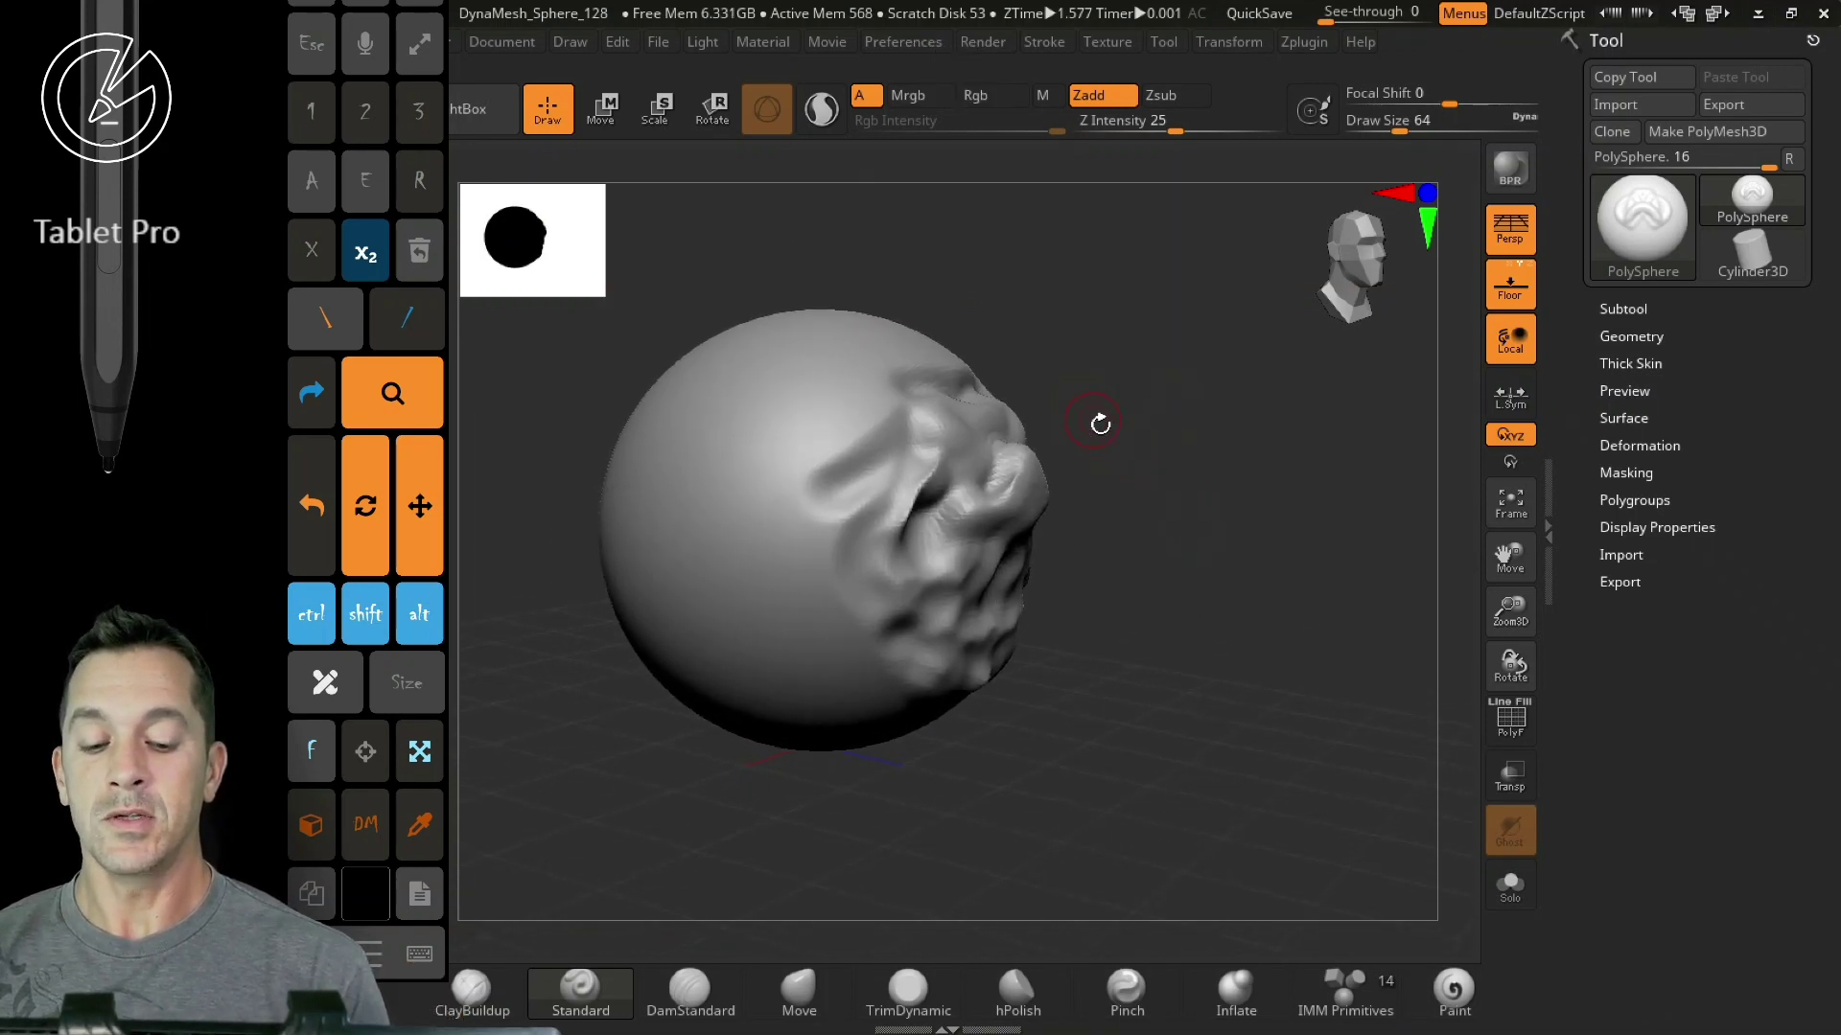
pyautogui.moveTo(1100, 423)
pyautogui.mouseDown()
pyautogui.moveTo(1224, 480)
pyautogui.moveTo(1233, 505)
pyautogui.moveTo(1216, 485)
pyautogui.mouseUp()
# - Carve deeper grooves with Alt latched and smooth the bright right-side ridge with Shift
pyautogui.press('alt')
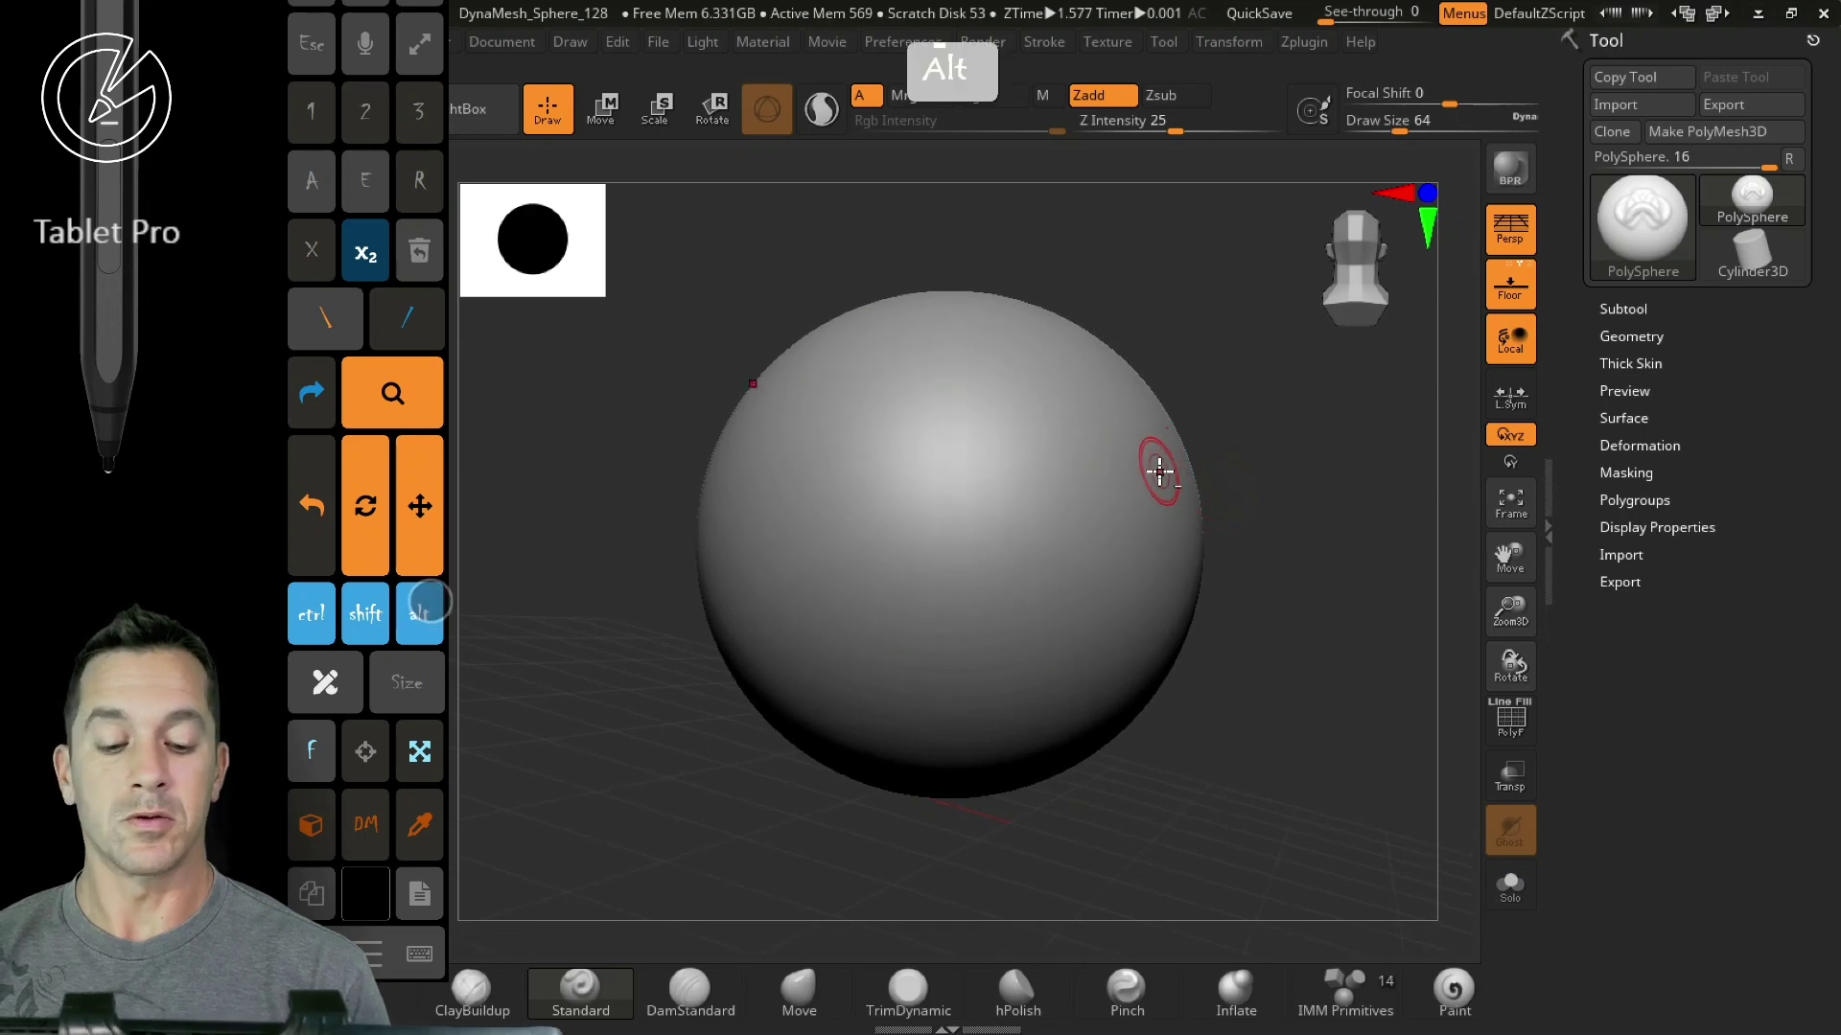
pyautogui.moveTo(843, 536)
pyautogui.mouseDown()
pyautogui.moveTo(863, 502)
pyautogui.moveTo(924, 534)
pyautogui.moveTo(969, 608)
pyautogui.moveTo(941, 417)
pyautogui.moveTo(853, 566)
pyautogui.moveTo(952, 576)
pyautogui.moveTo(978, 604)
pyautogui.moveTo(1036, 572)
pyautogui.moveTo(1060, 506)
pyautogui.moveTo(988, 431)
pyautogui.moveTo(998, 509)
pyautogui.moveTo(1068, 445)
pyautogui.moveTo(1048, 629)
pyautogui.moveTo(1068, 431)
pyautogui.moveTo(1051, 399)
pyautogui.moveTo(997, 384)
pyautogui.moveTo(920, 414)
pyautogui.mouseUp()
pyautogui.press('shift')
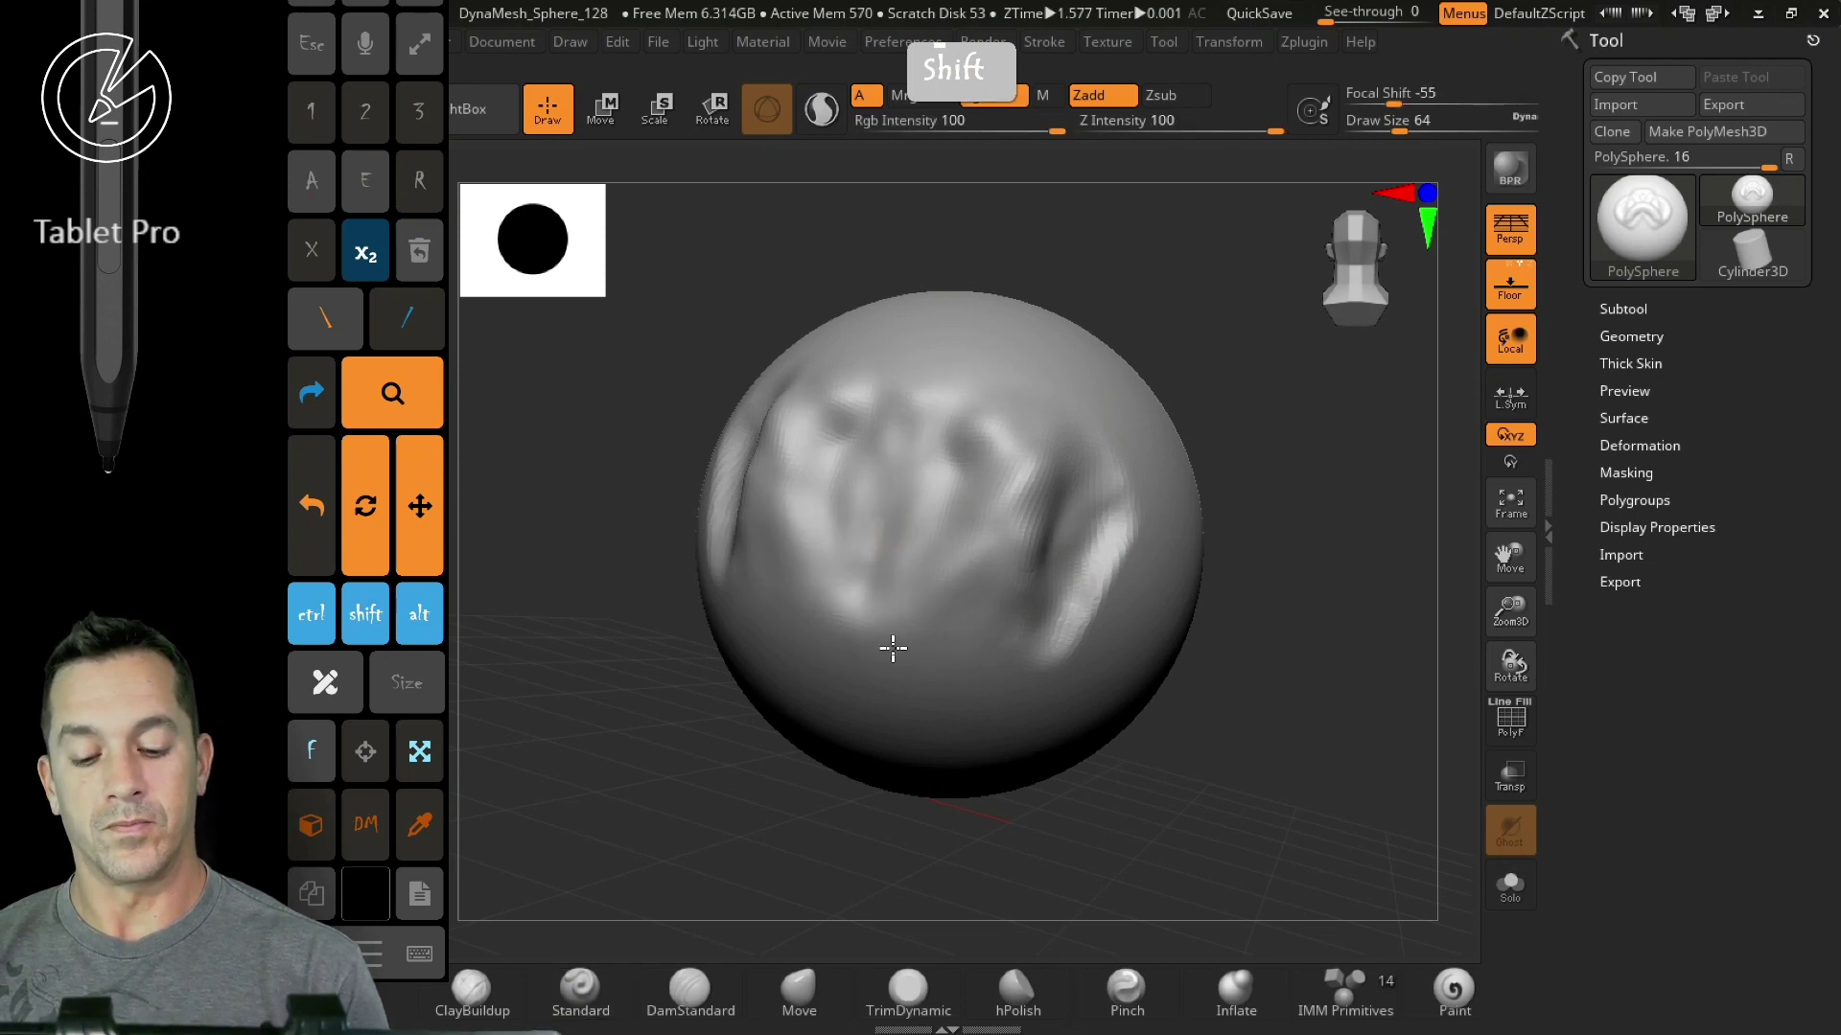
pyautogui.press('alt')
pyautogui.moveTo(842, 412)
pyautogui.mouseDown()
pyautogui.moveTo(845, 632)
pyautogui.moveTo(834, 415)
pyautogui.moveTo(895, 617)
pyautogui.moveTo(986, 480)
pyautogui.moveTo(933, 442)
pyautogui.moveTo(867, 594)
pyautogui.moveTo(901, 412)
pyautogui.moveTo(909, 515)
pyautogui.moveTo(872, 382)
pyautogui.moveTo(806, 377)
pyautogui.moveTo(771, 409)
pyautogui.moveTo(789, 383)
pyautogui.moveTo(1089, 391)
pyautogui.moveTo(1089, 534)
pyautogui.mouseUp()
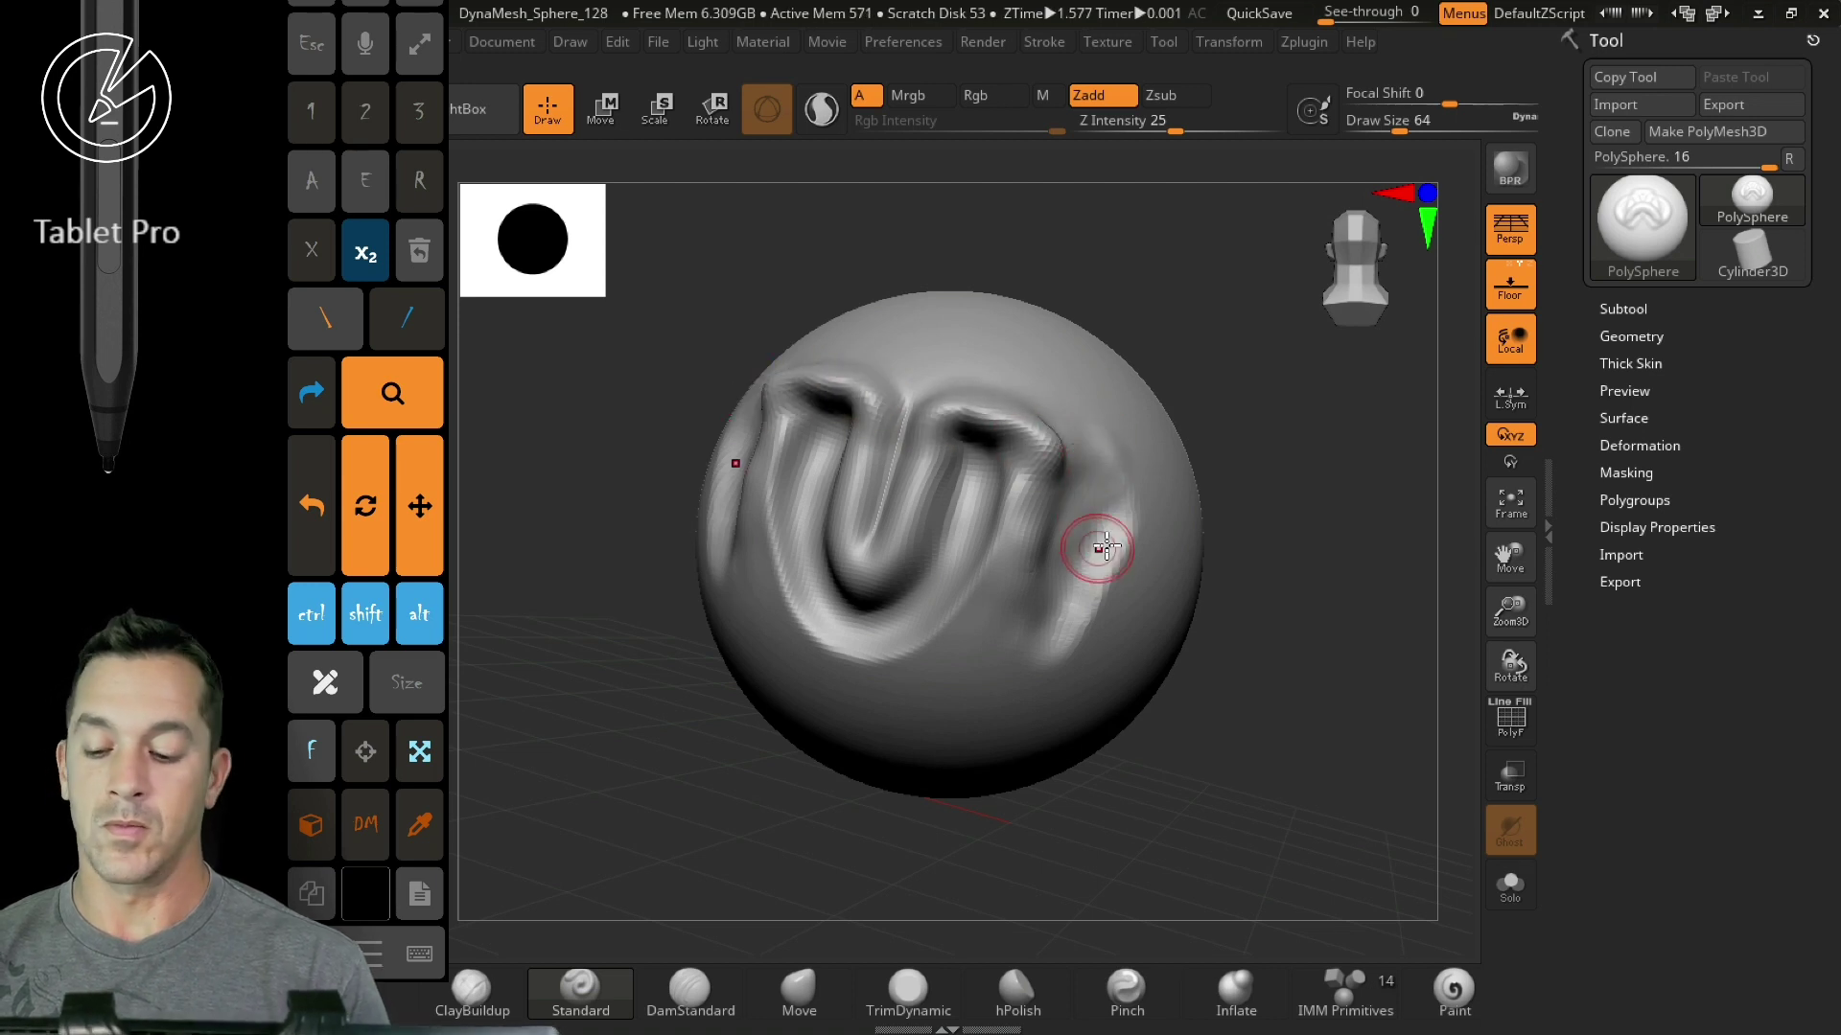
pyautogui.press('shift')
pyautogui.moveTo(1054, 654)
pyautogui.mouseDown()
pyautogui.moveTo(1098, 478)
pyautogui.moveTo(1011, 677)
pyautogui.moveTo(1133, 614)
pyautogui.moveTo(1129, 514)
pyautogui.moveTo(1097, 436)
pyautogui.mouseUp()
pyautogui.press('ctrl')
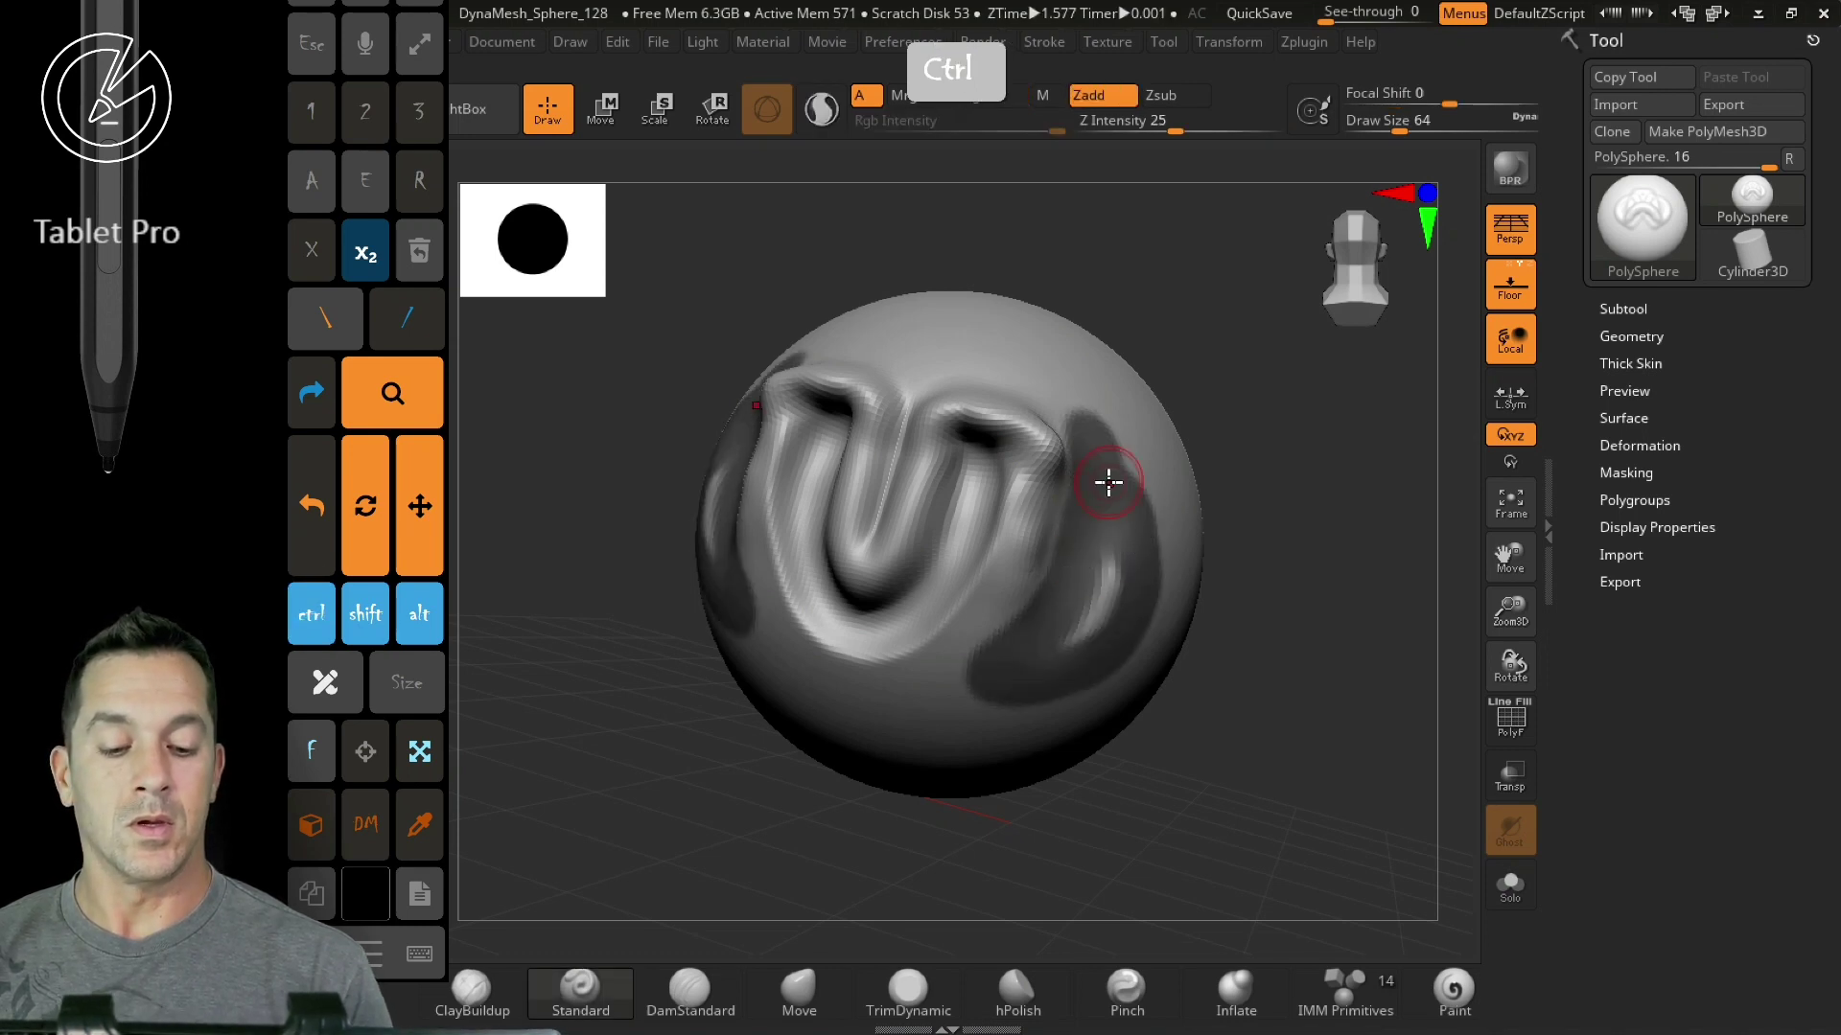
# - Turn the sphere to a centred, enlarged front view and minimize ZBrushCore
pyautogui.moveTo(1181, 381)
pyautogui.mouseDown()
pyautogui.moveTo(1199, 473)
pyautogui.moveTo(1294, 451)
pyautogui.moveTo(1084, 444)
pyautogui.moveTo(1222, 403)
pyautogui.moveTo(1224, 534)
pyautogui.moveTo(1237, 498)
pyautogui.moveTo(1089, 485)
pyautogui.mouseUp()
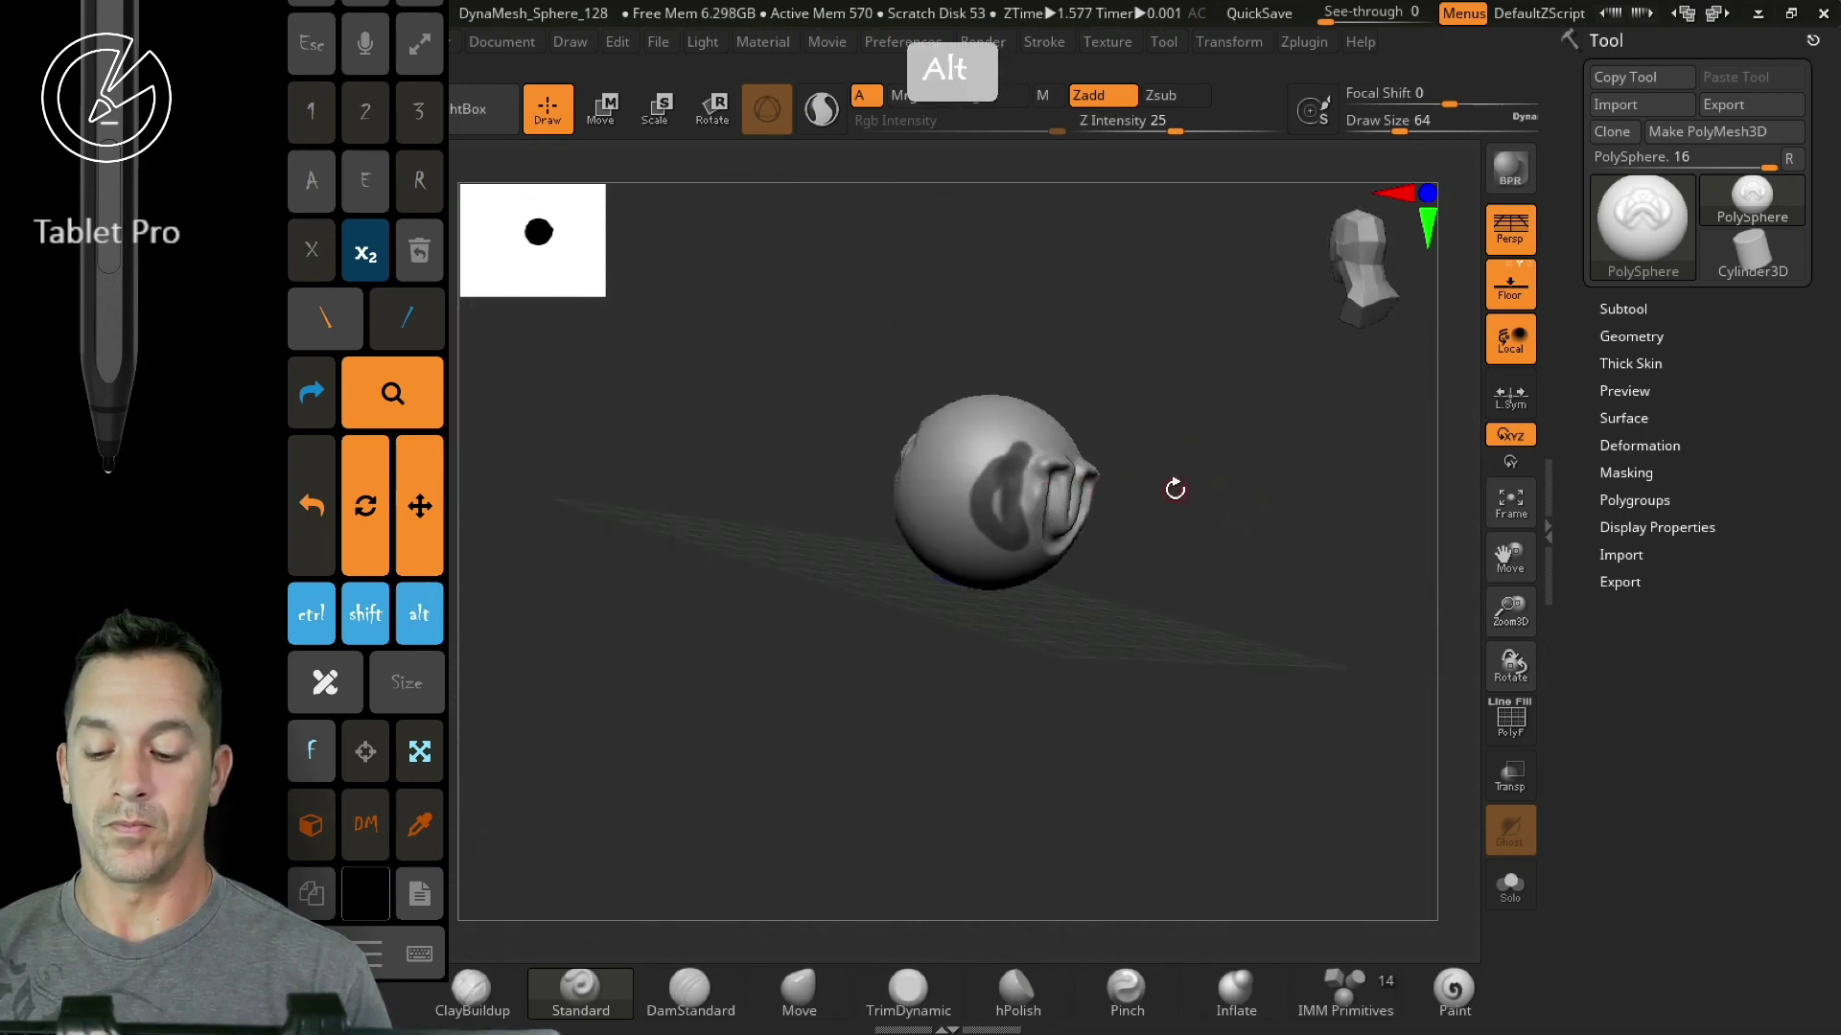
pyautogui.moveTo(1221, 485)
pyautogui.mouseDown()
pyautogui.moveTo(1126, 444)
pyautogui.moveTo(1023, 439)
pyautogui.mouseUp()
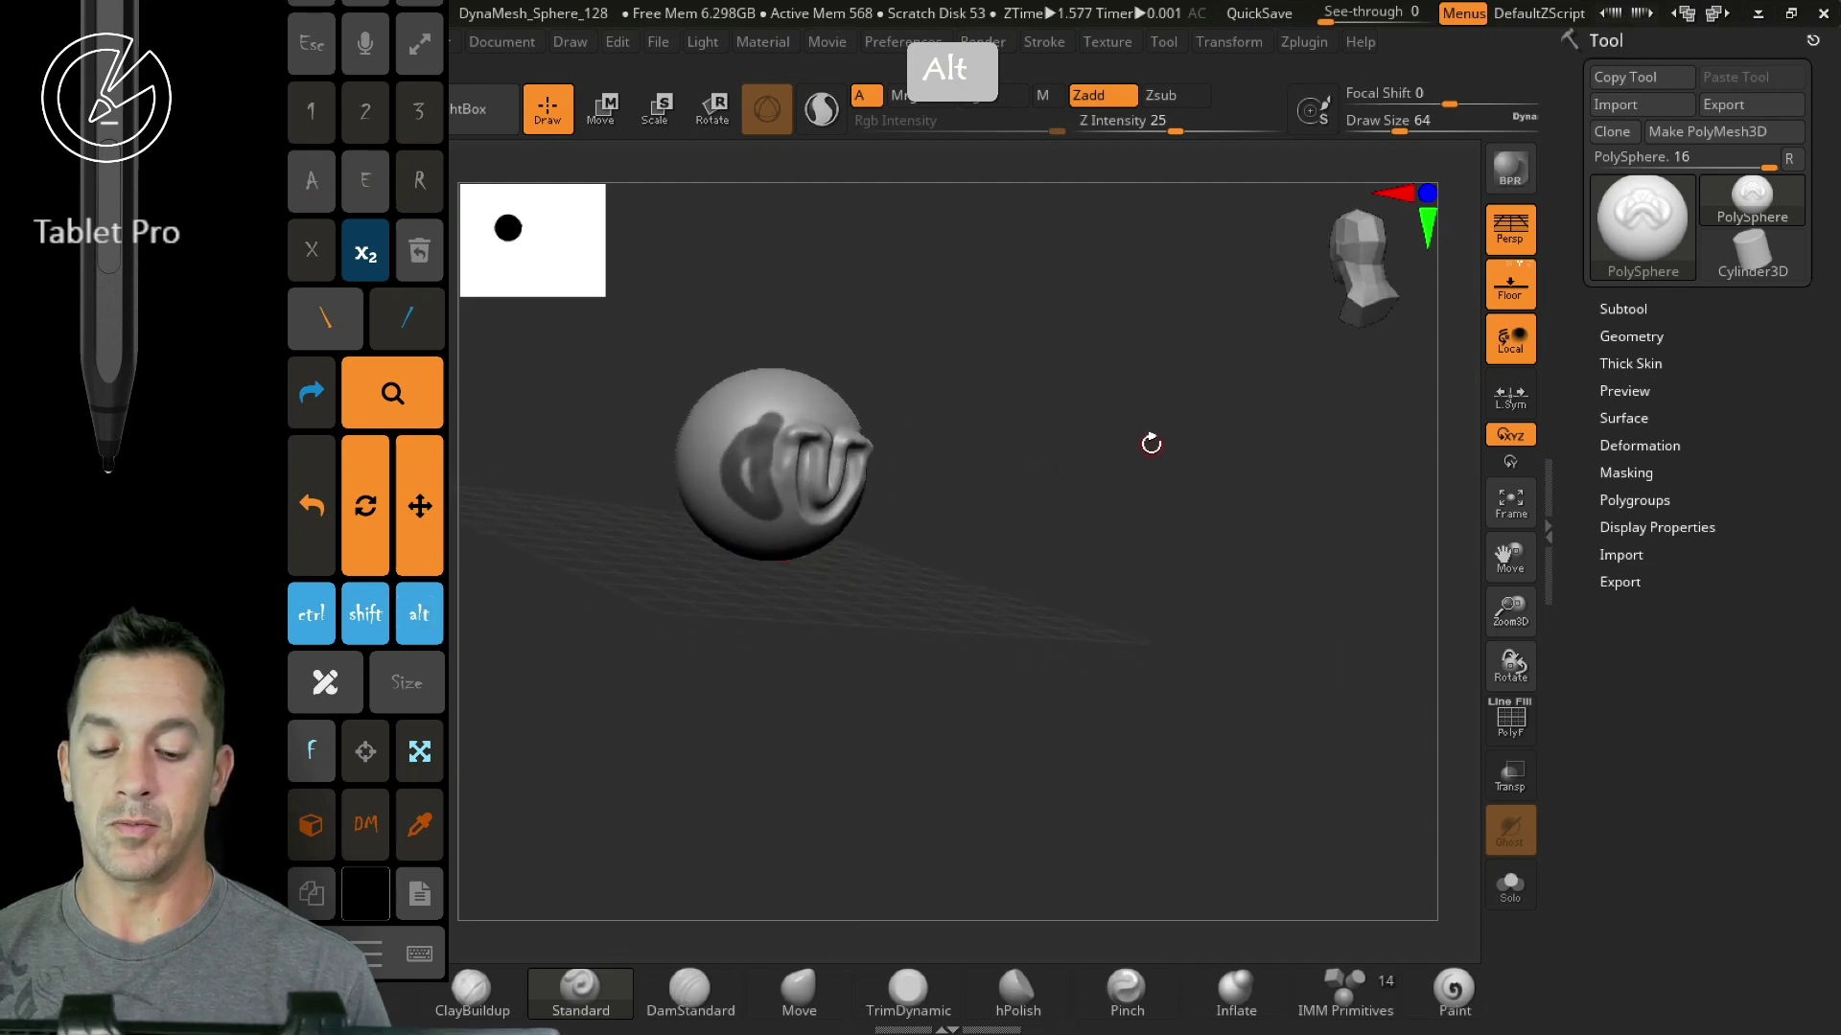
pyautogui.moveTo(1150, 439)
pyautogui.mouseDown()
pyautogui.moveTo(1060, 451)
pyautogui.moveTo(998, 546)
pyautogui.mouseUp()
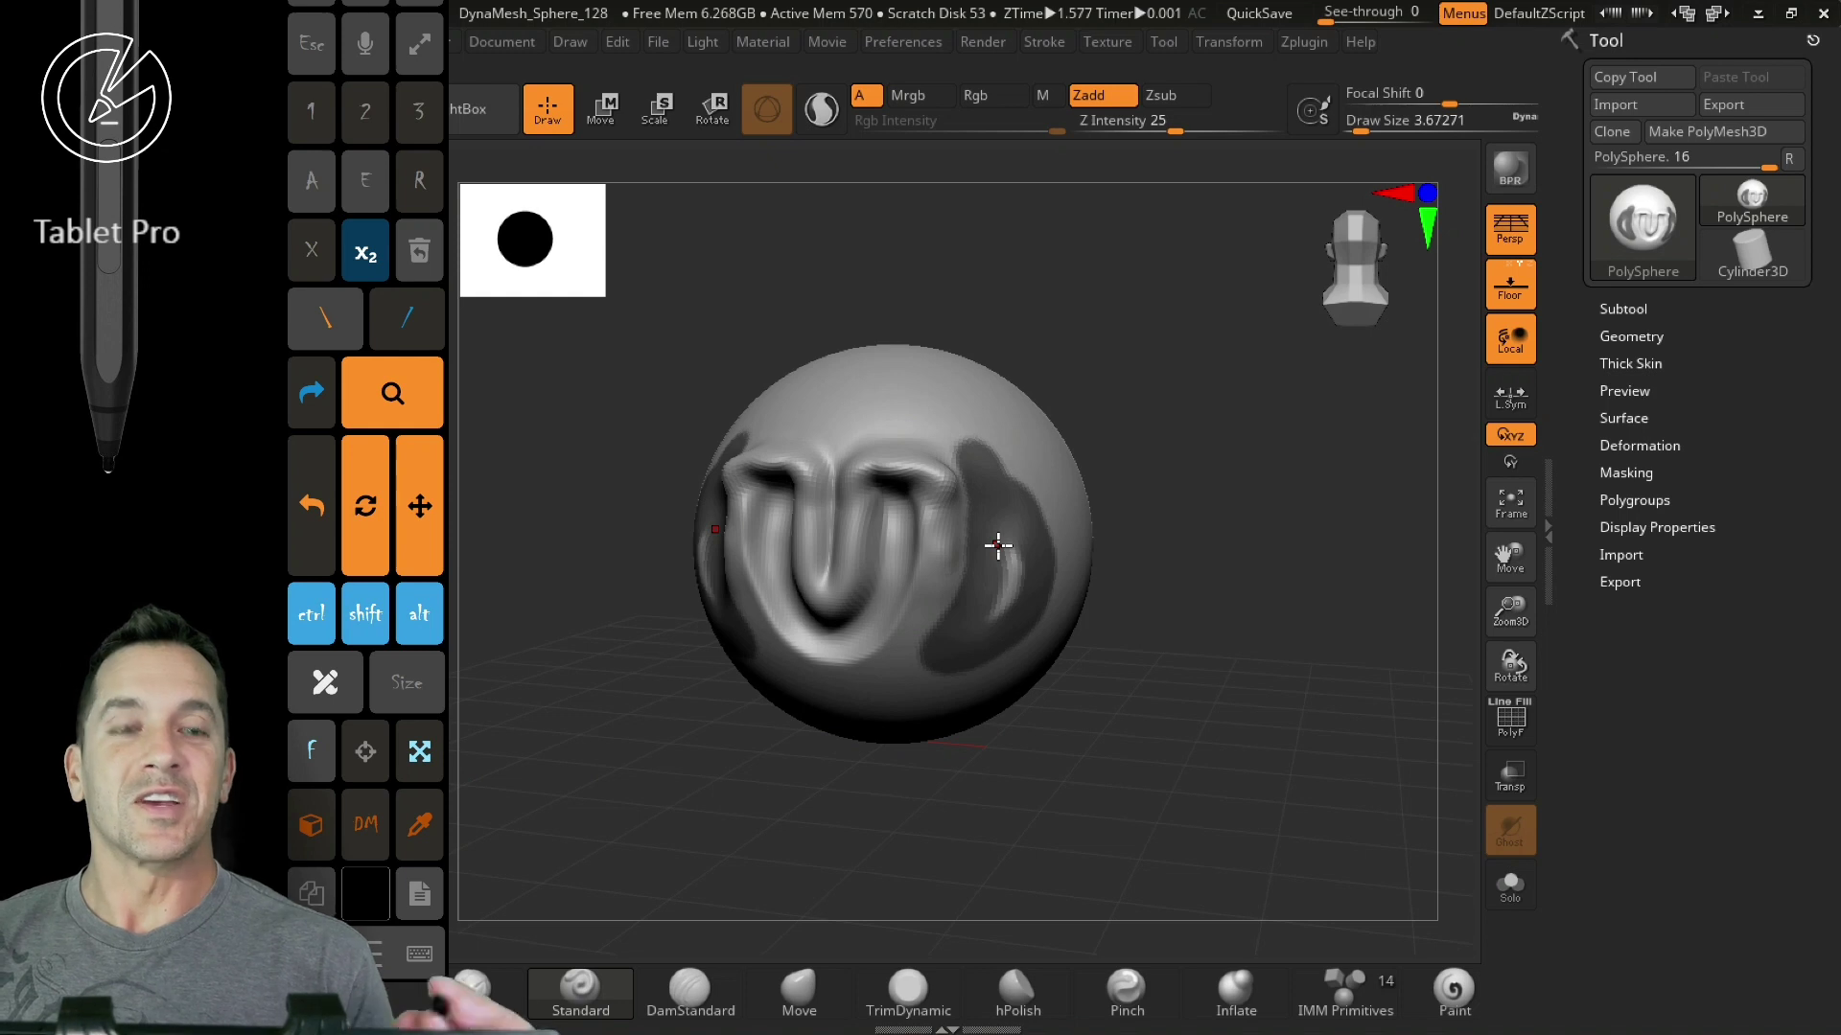
pyautogui.click(1757, 13)
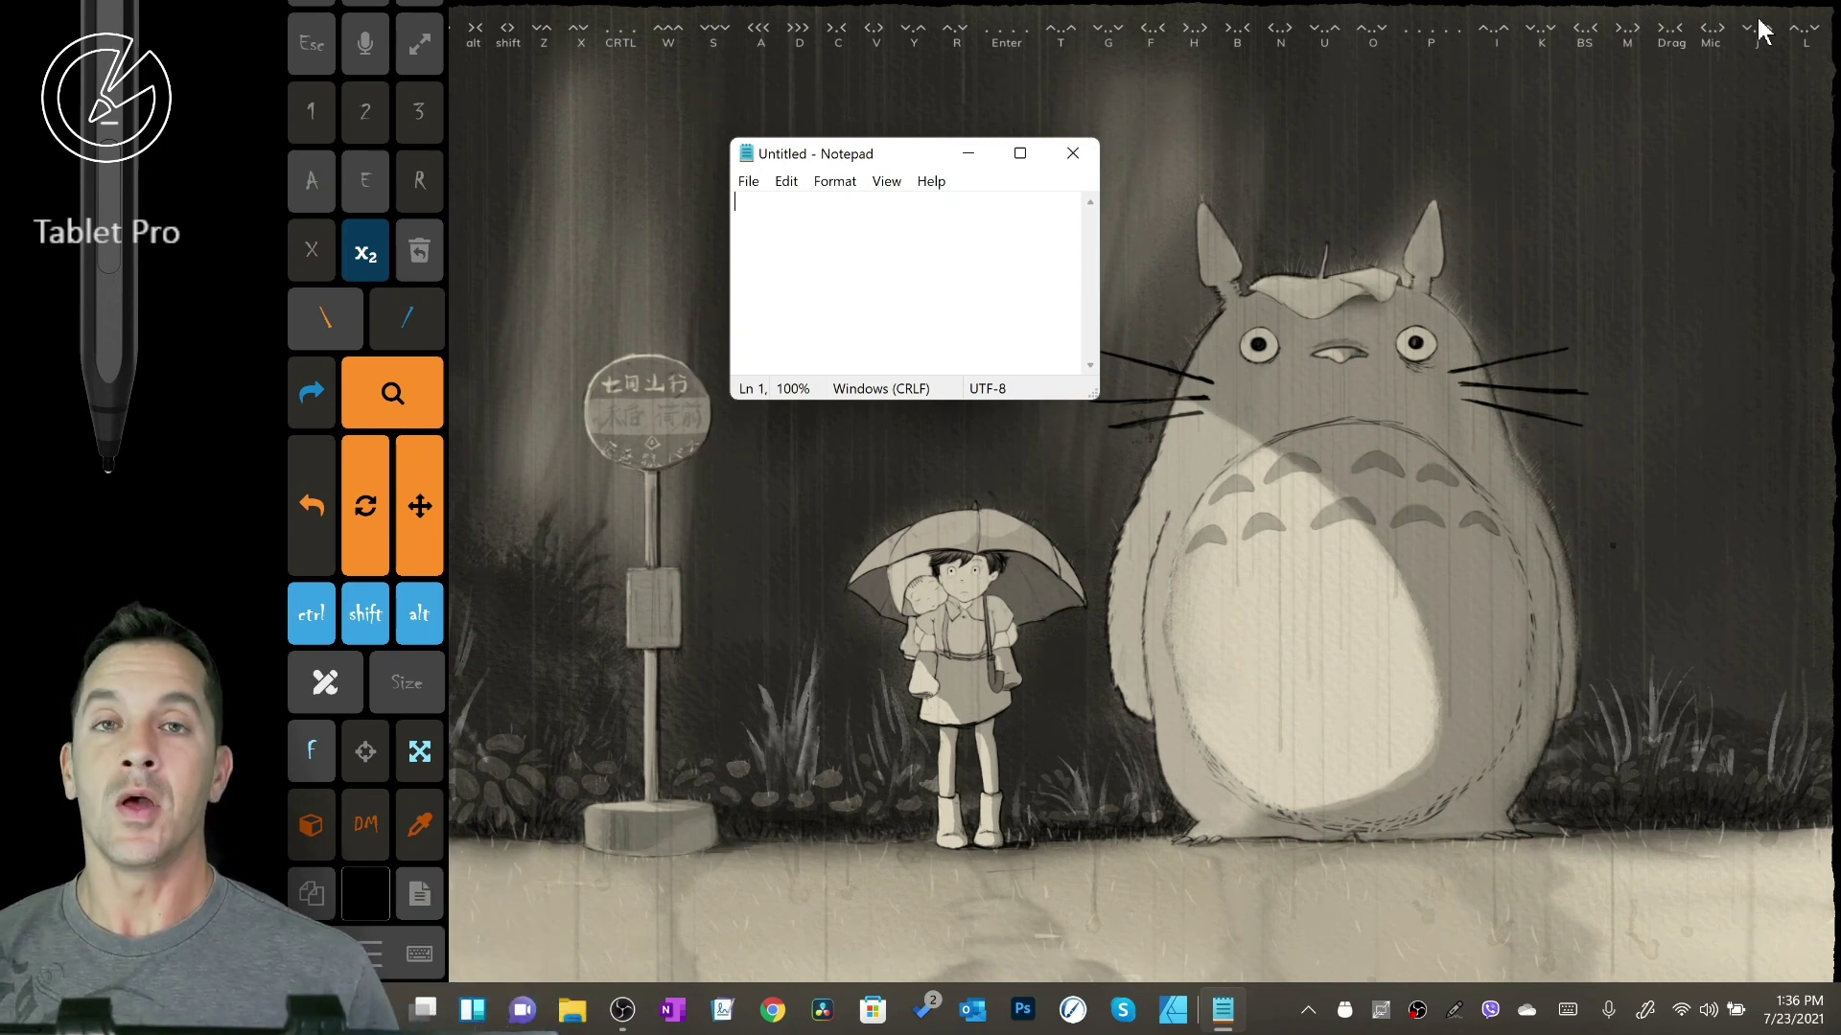
# - Apply the Fullscreen Mode preset from the pen tool's tray app list and confirm
pyautogui.click(1454, 1012)
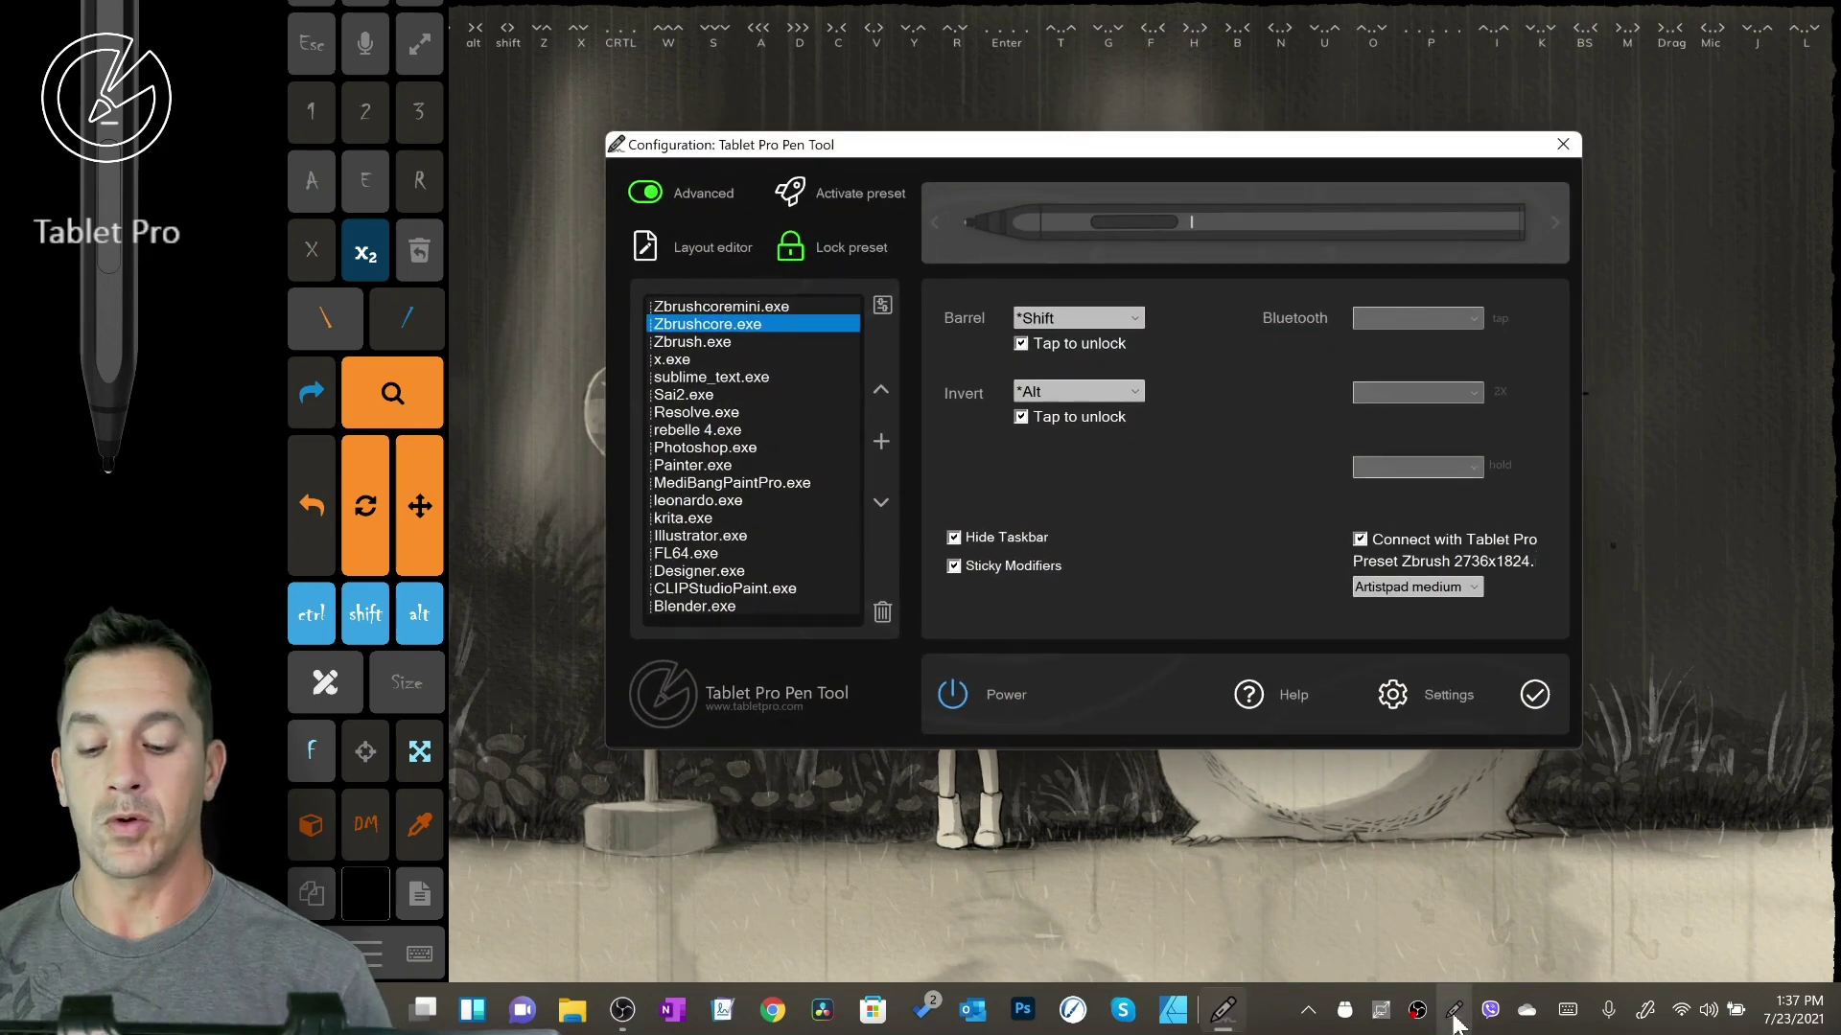
pyautogui.moveTo(719, 447); pyautogui.dragTo(740, 500)
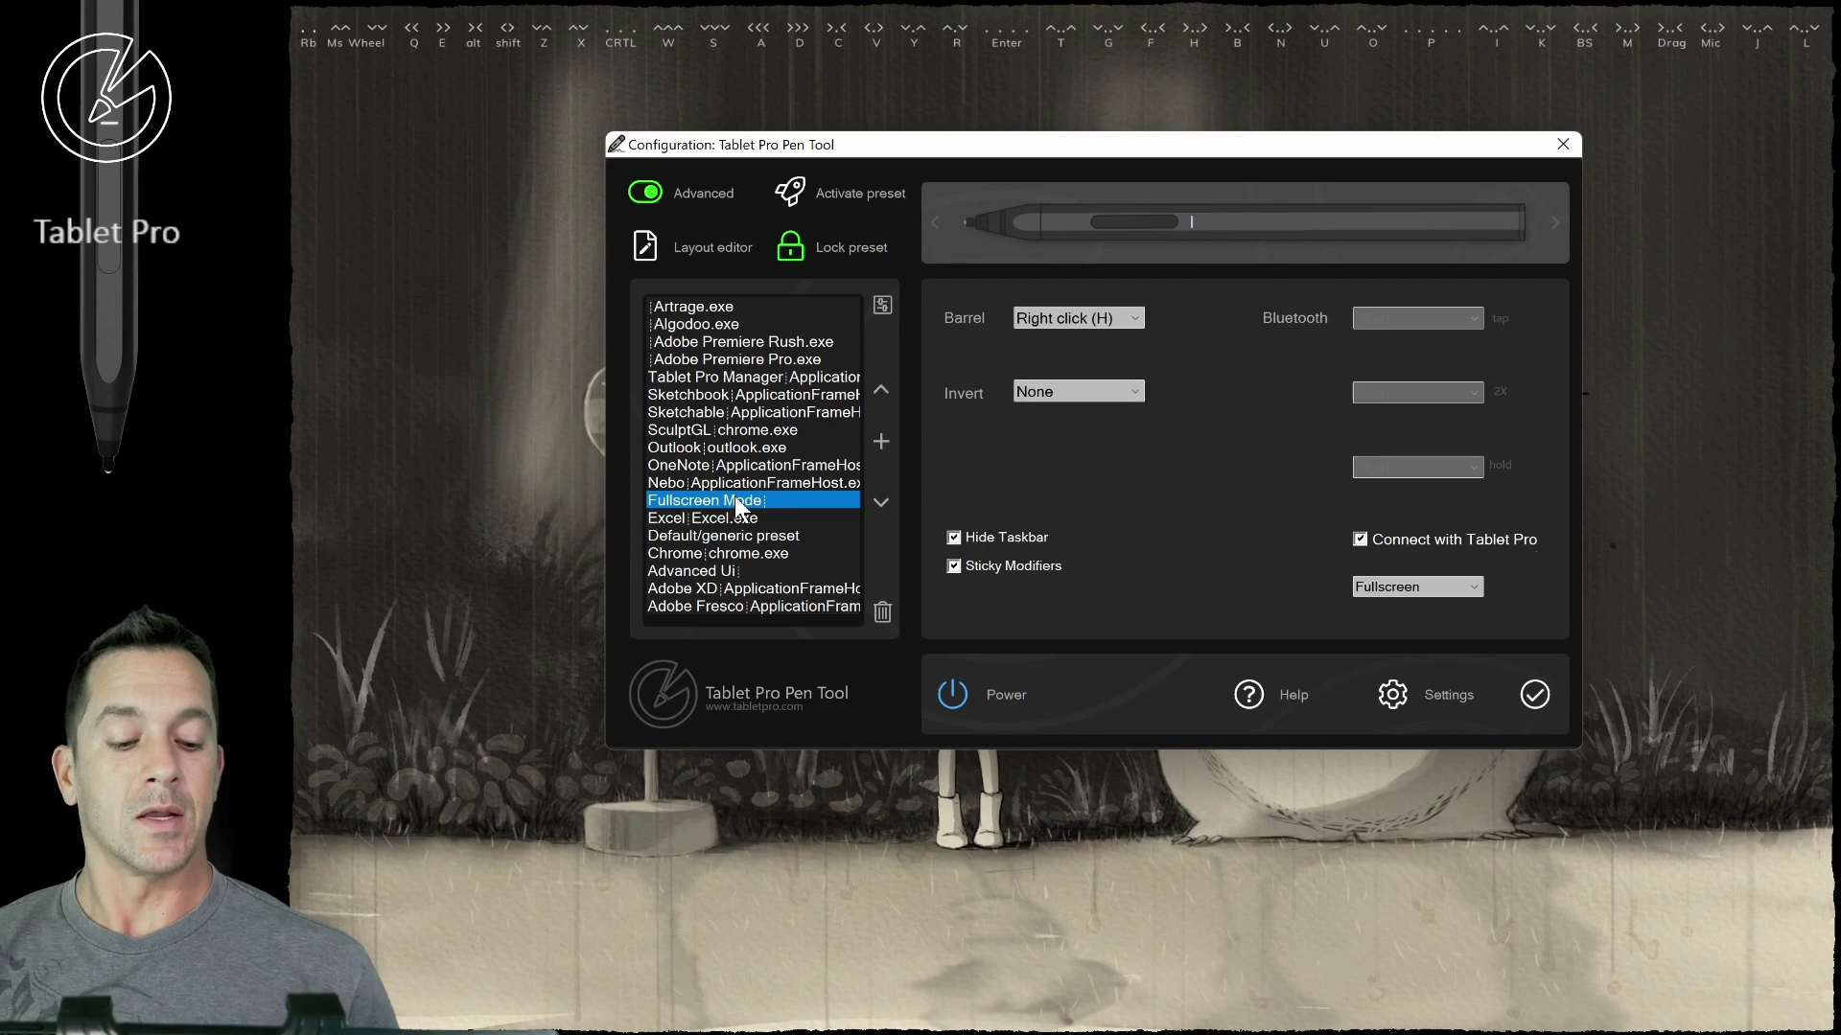
pyautogui.click(1540, 692)
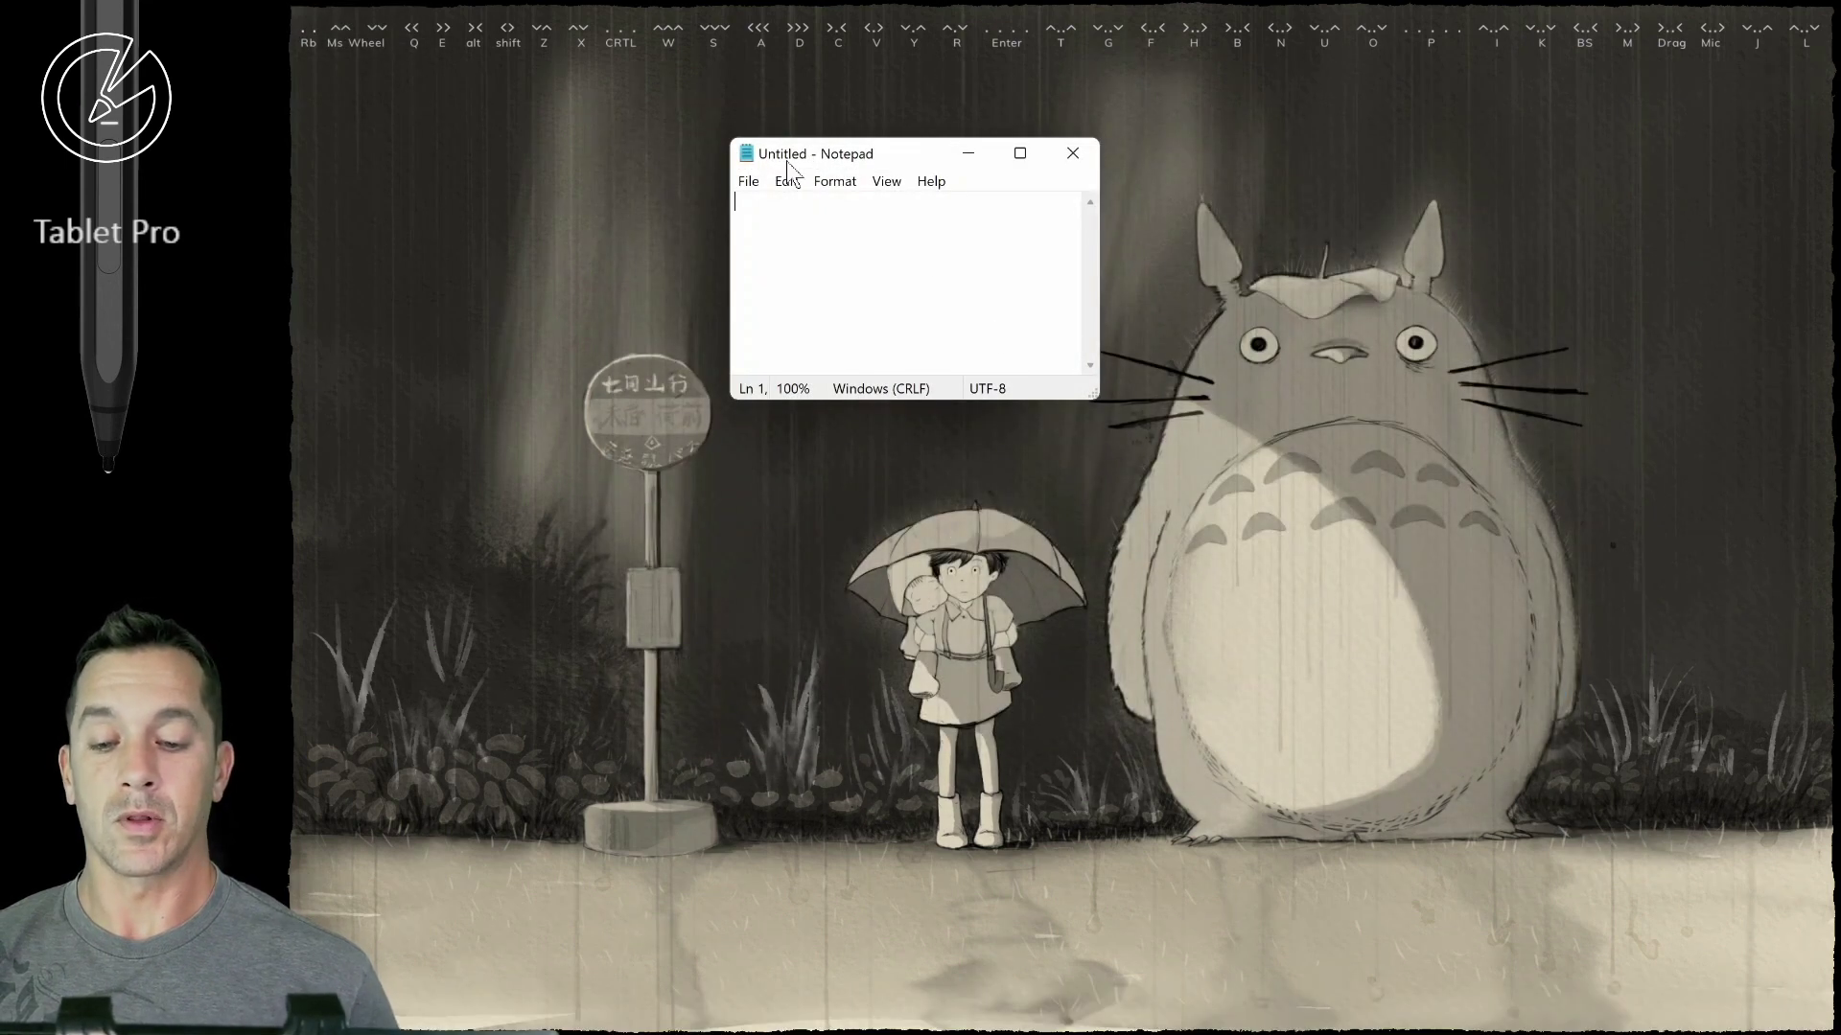
# - Bring OBS up from the hidden tray, unmute Desktop Audio at -7.5 dB, then minimize OBS
pyautogui.moveTo(874, 151); pyautogui.dragTo(876, 209)
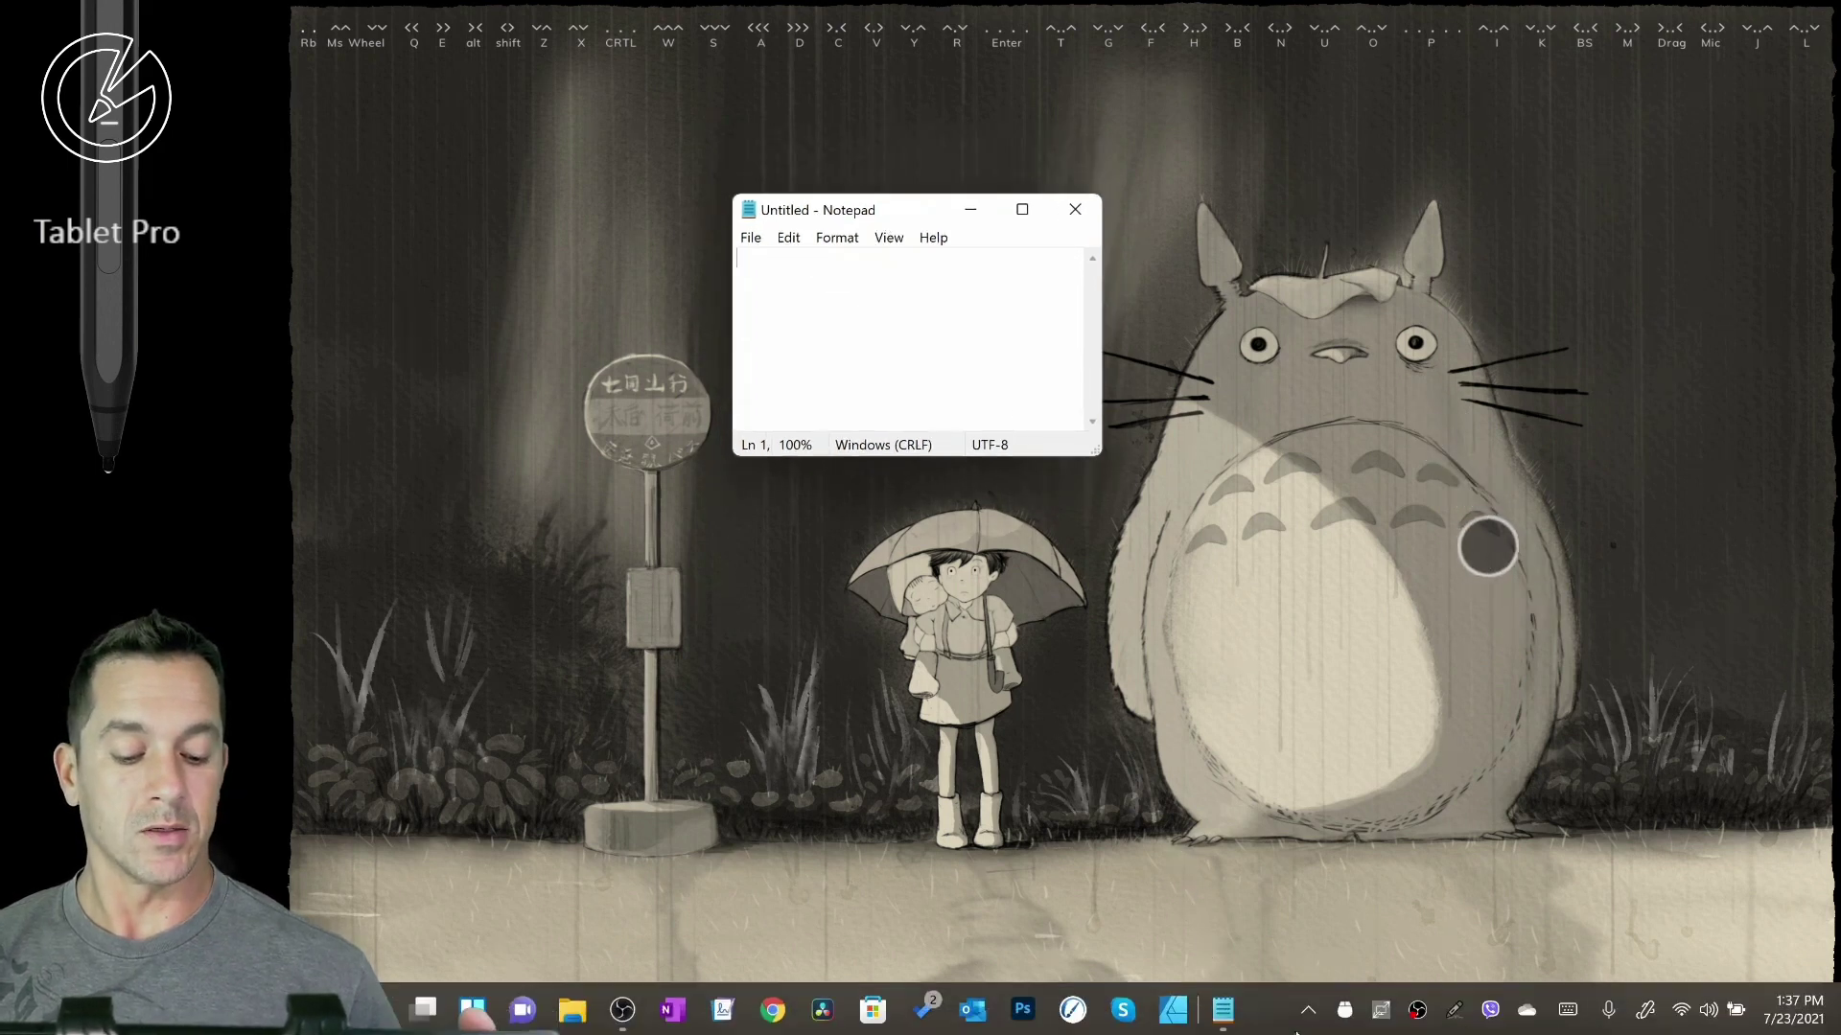
pyautogui.click(1308, 1009)
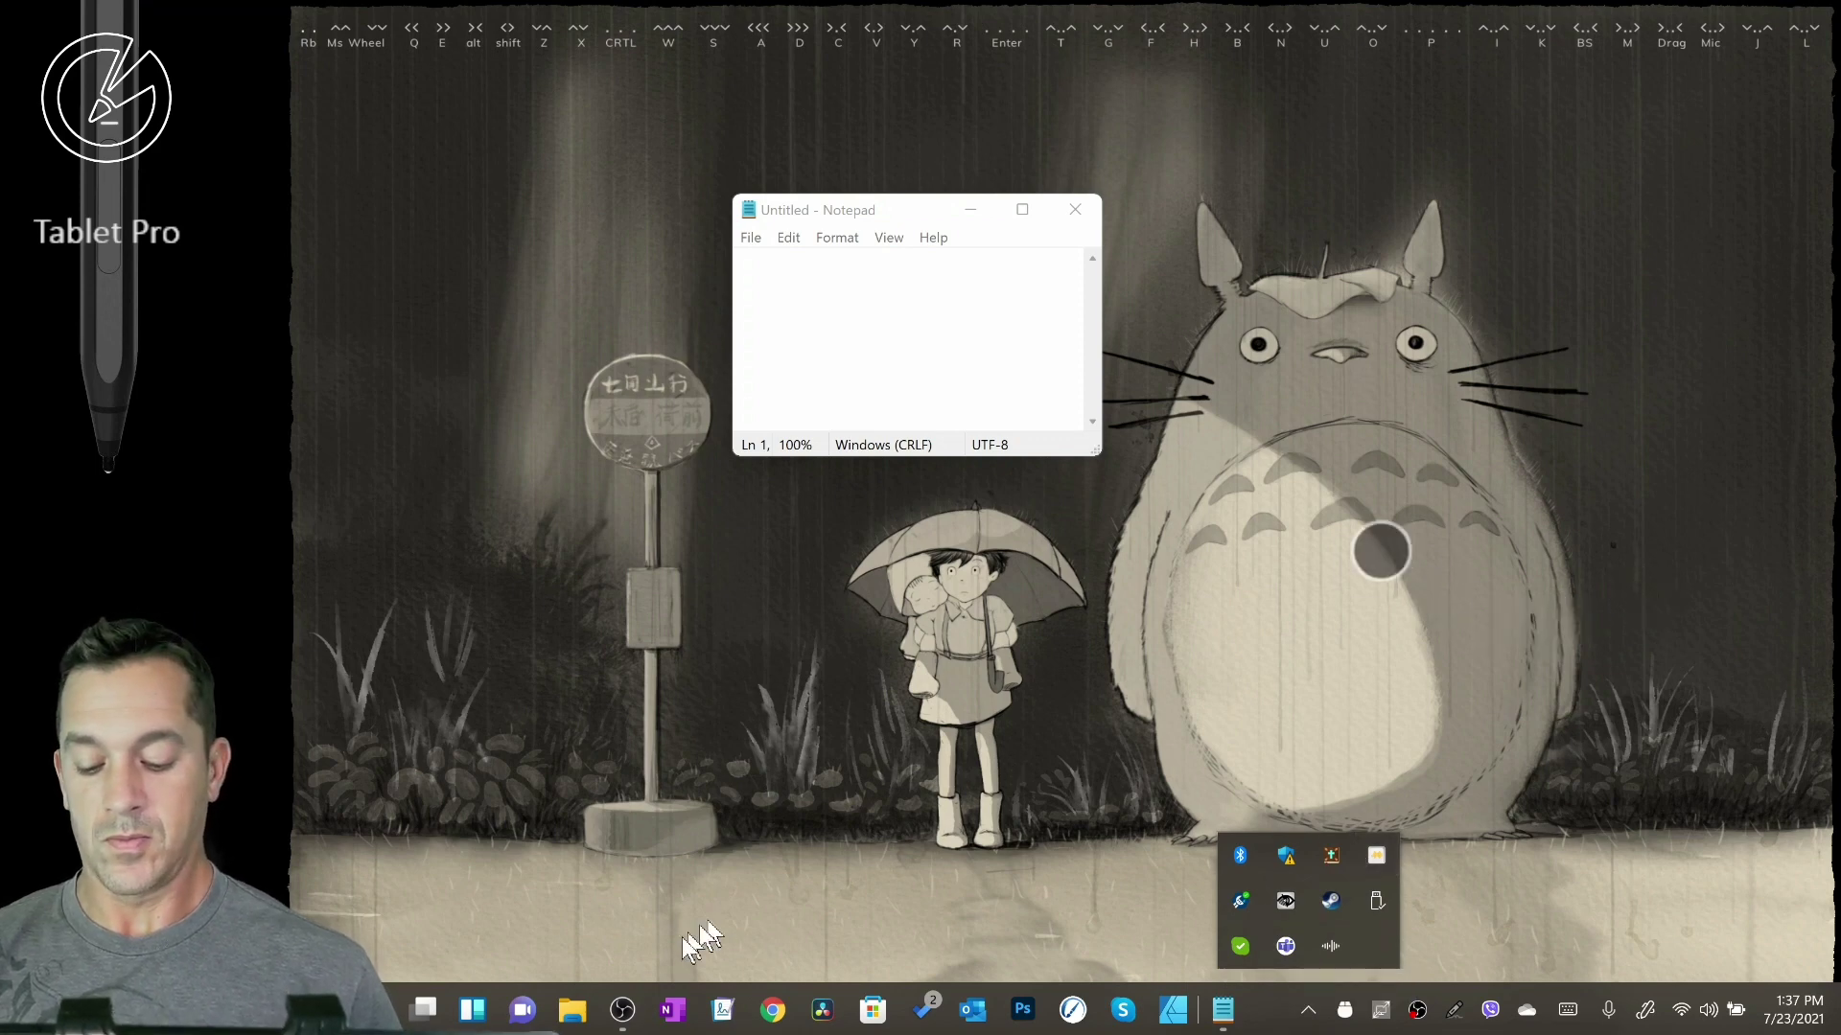
pyautogui.click(623, 1009)
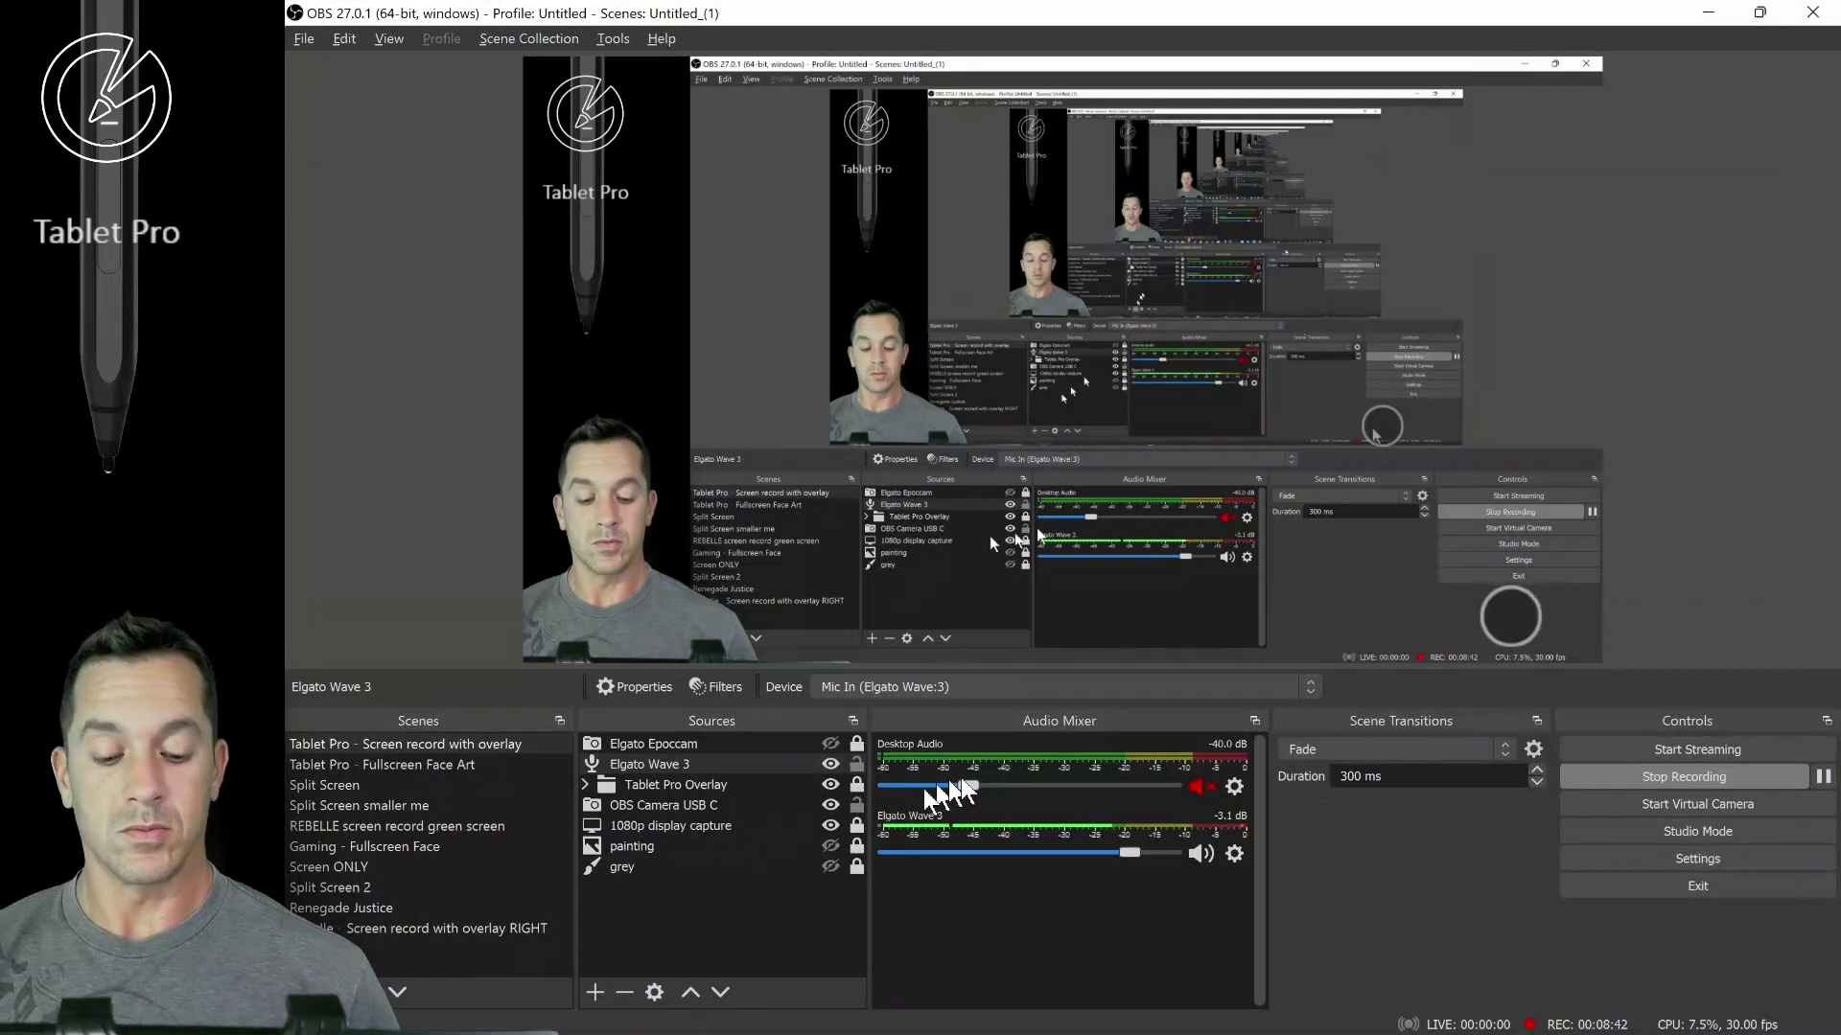
pyautogui.click(1191, 782)
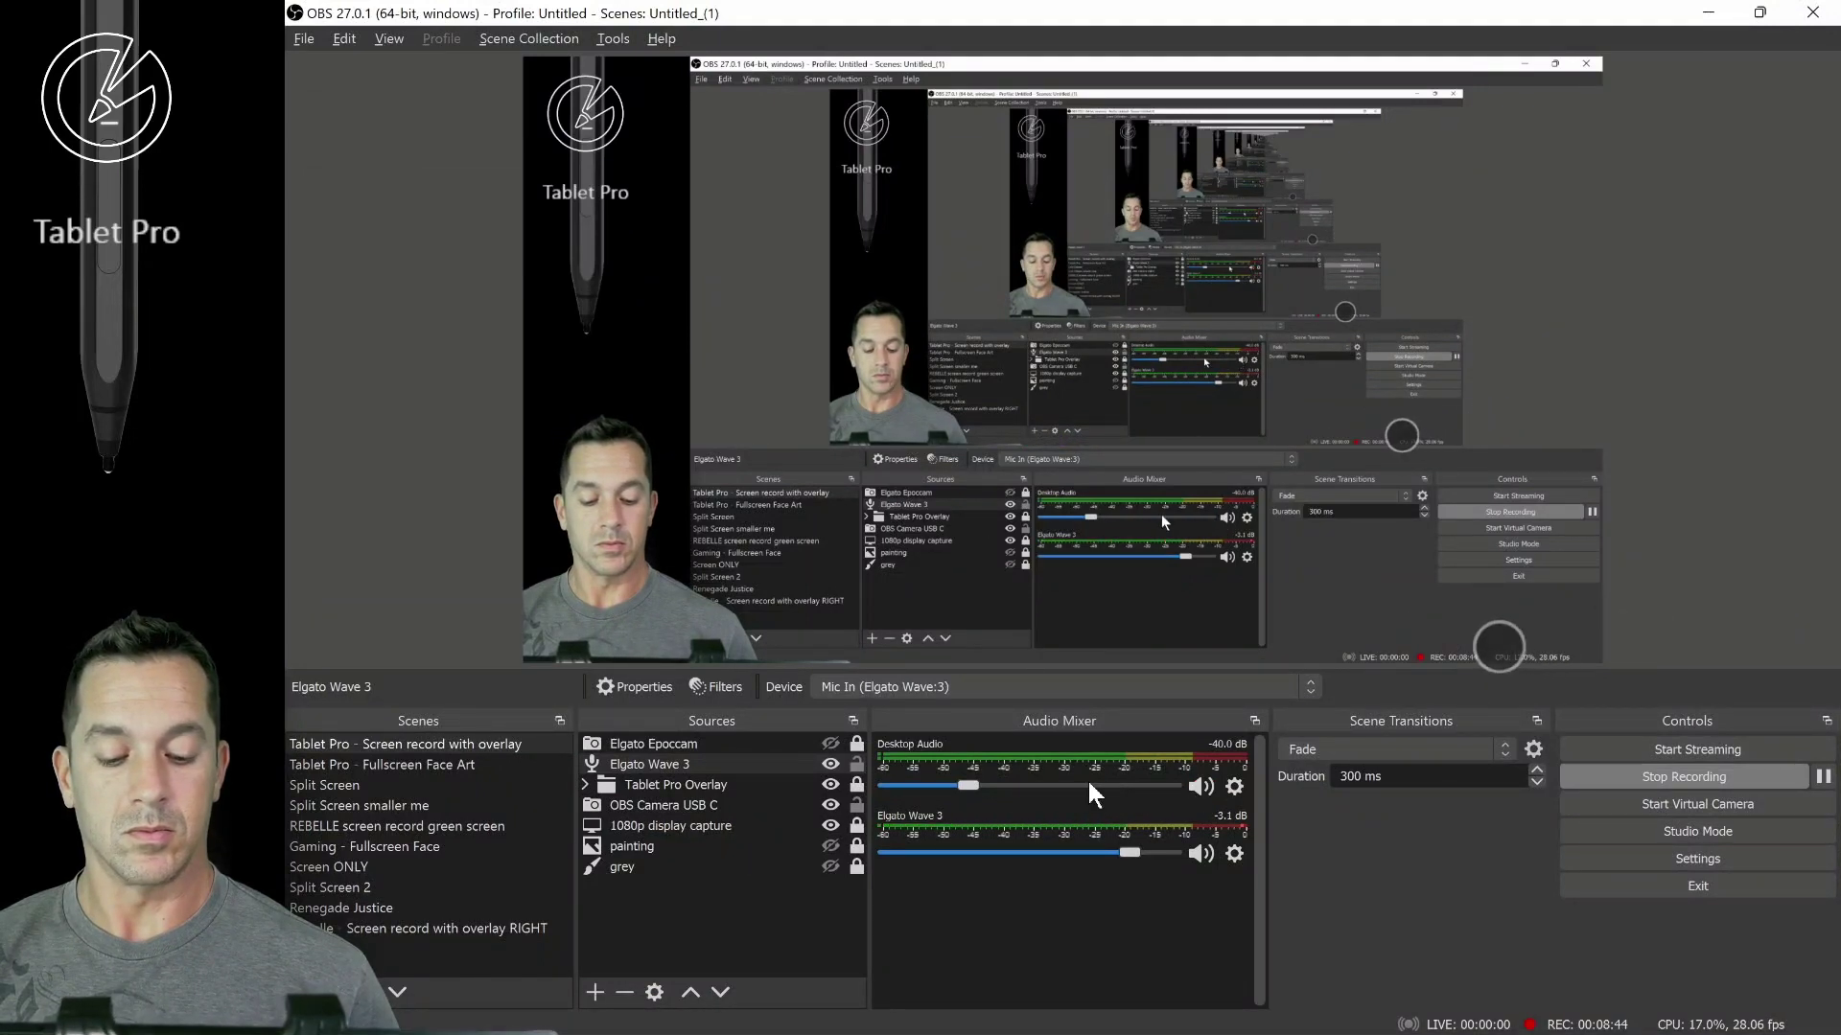
pyautogui.click(1089, 784)
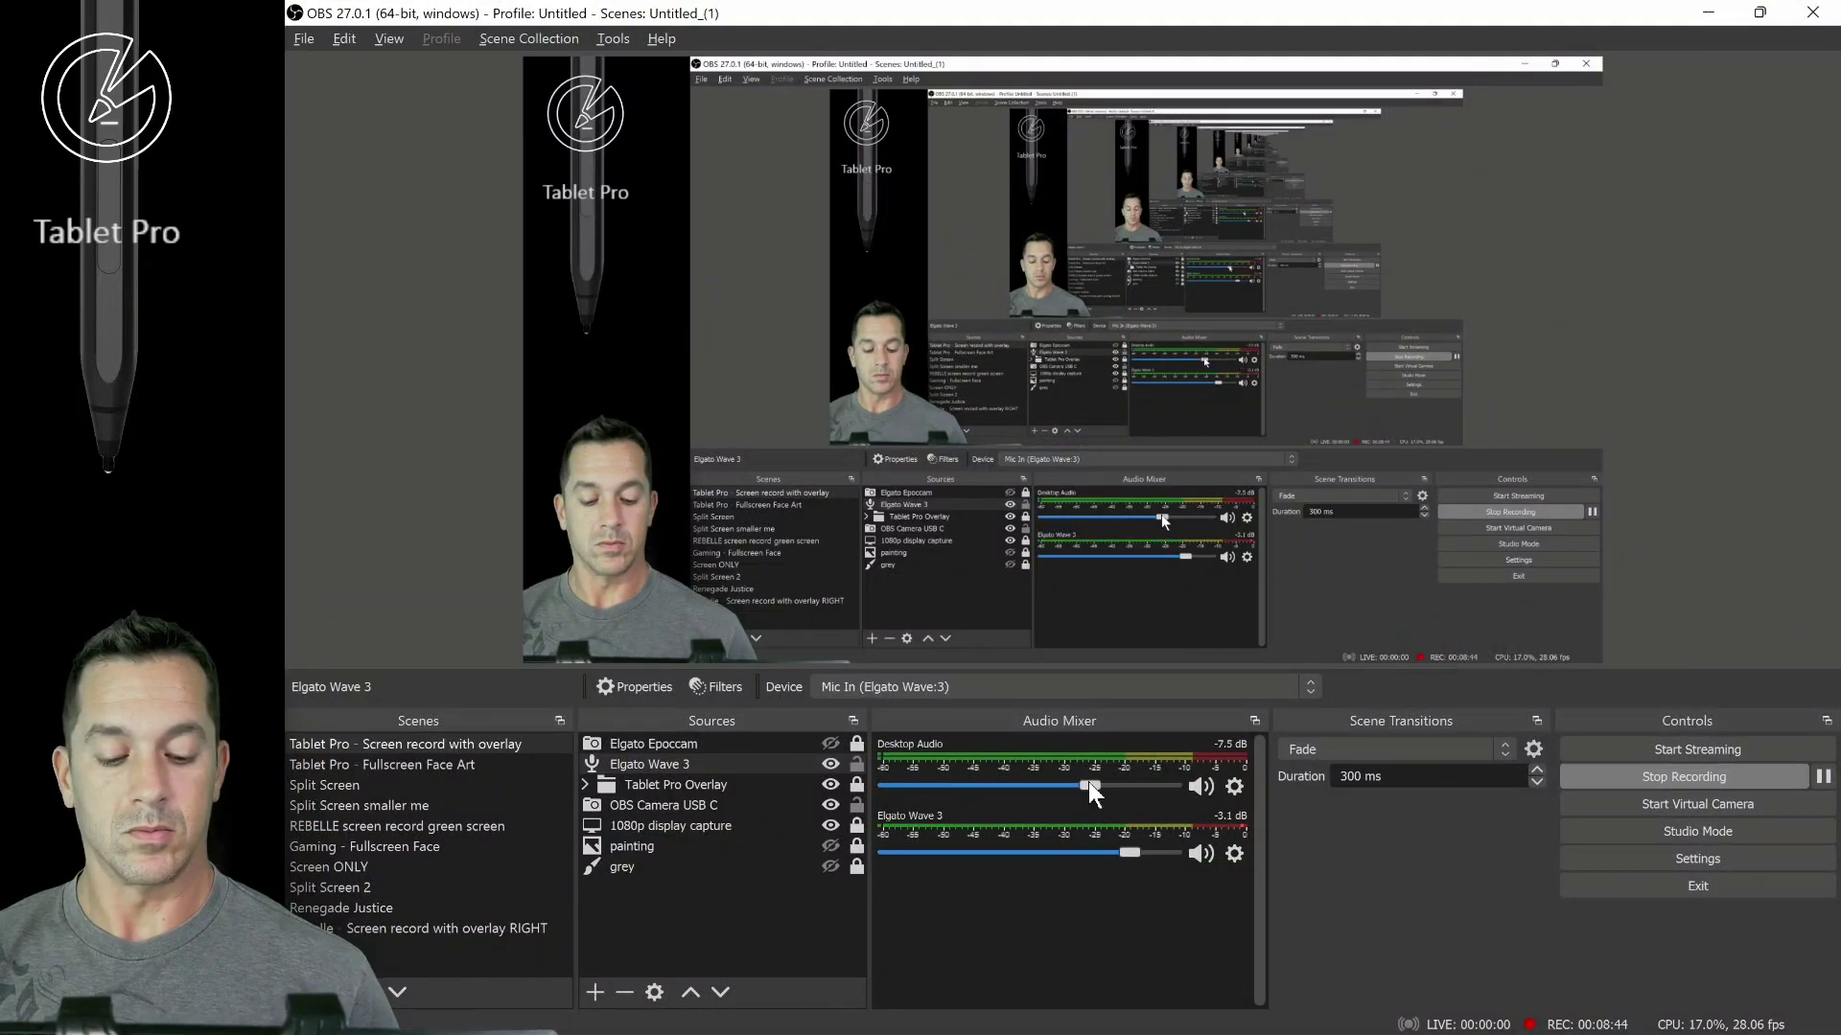
pyautogui.click(1704, 19)
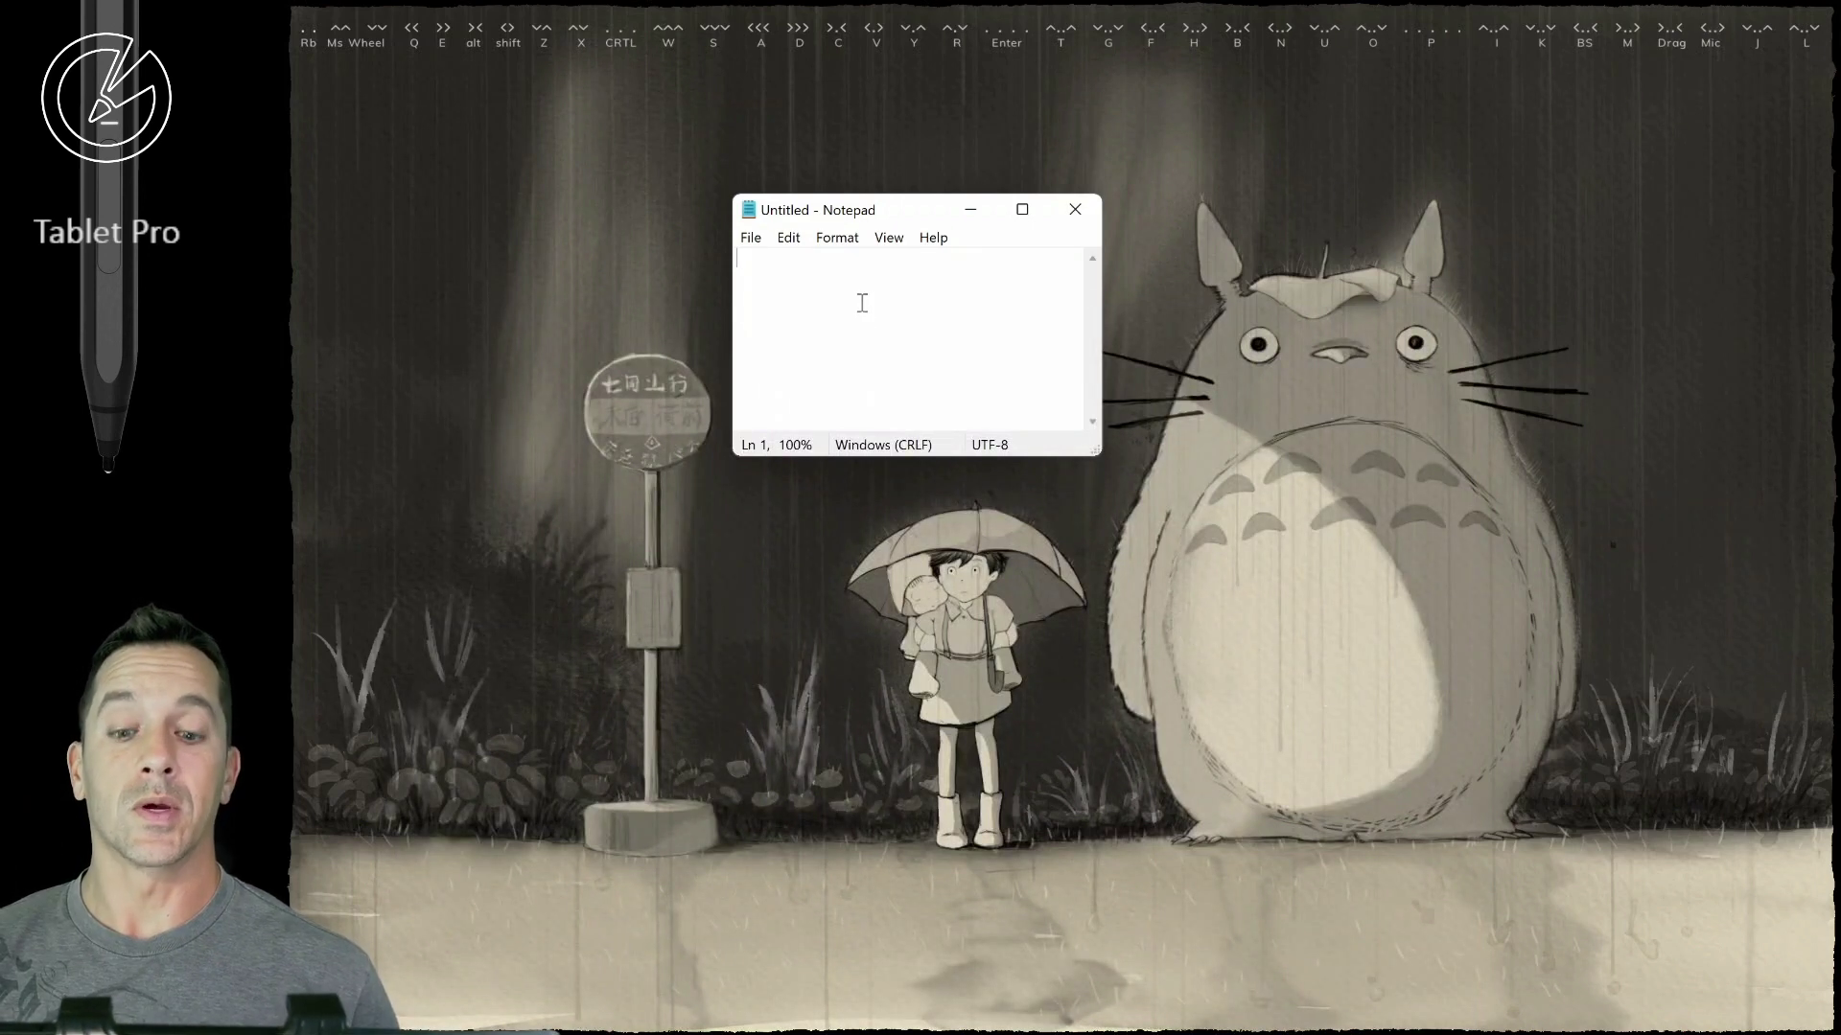
pyautogui.write('ee')
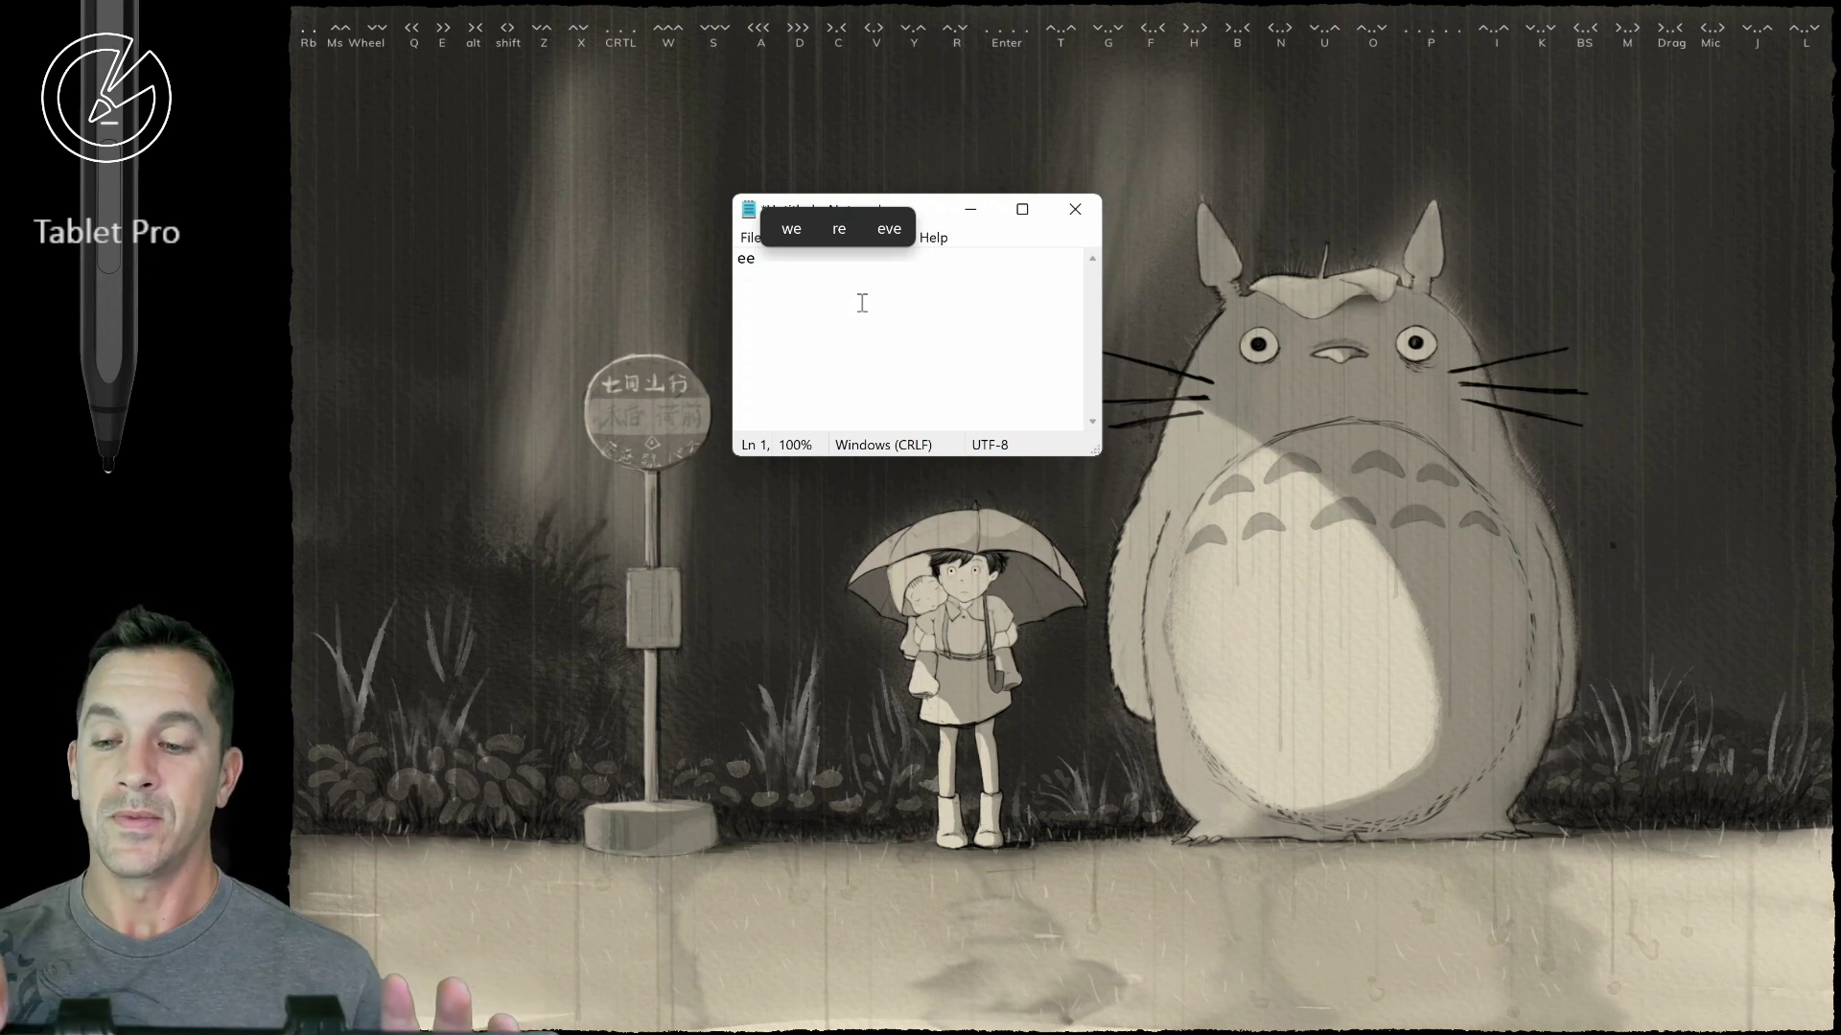
pyautogui.press('XF86AudioRaiseVolume')
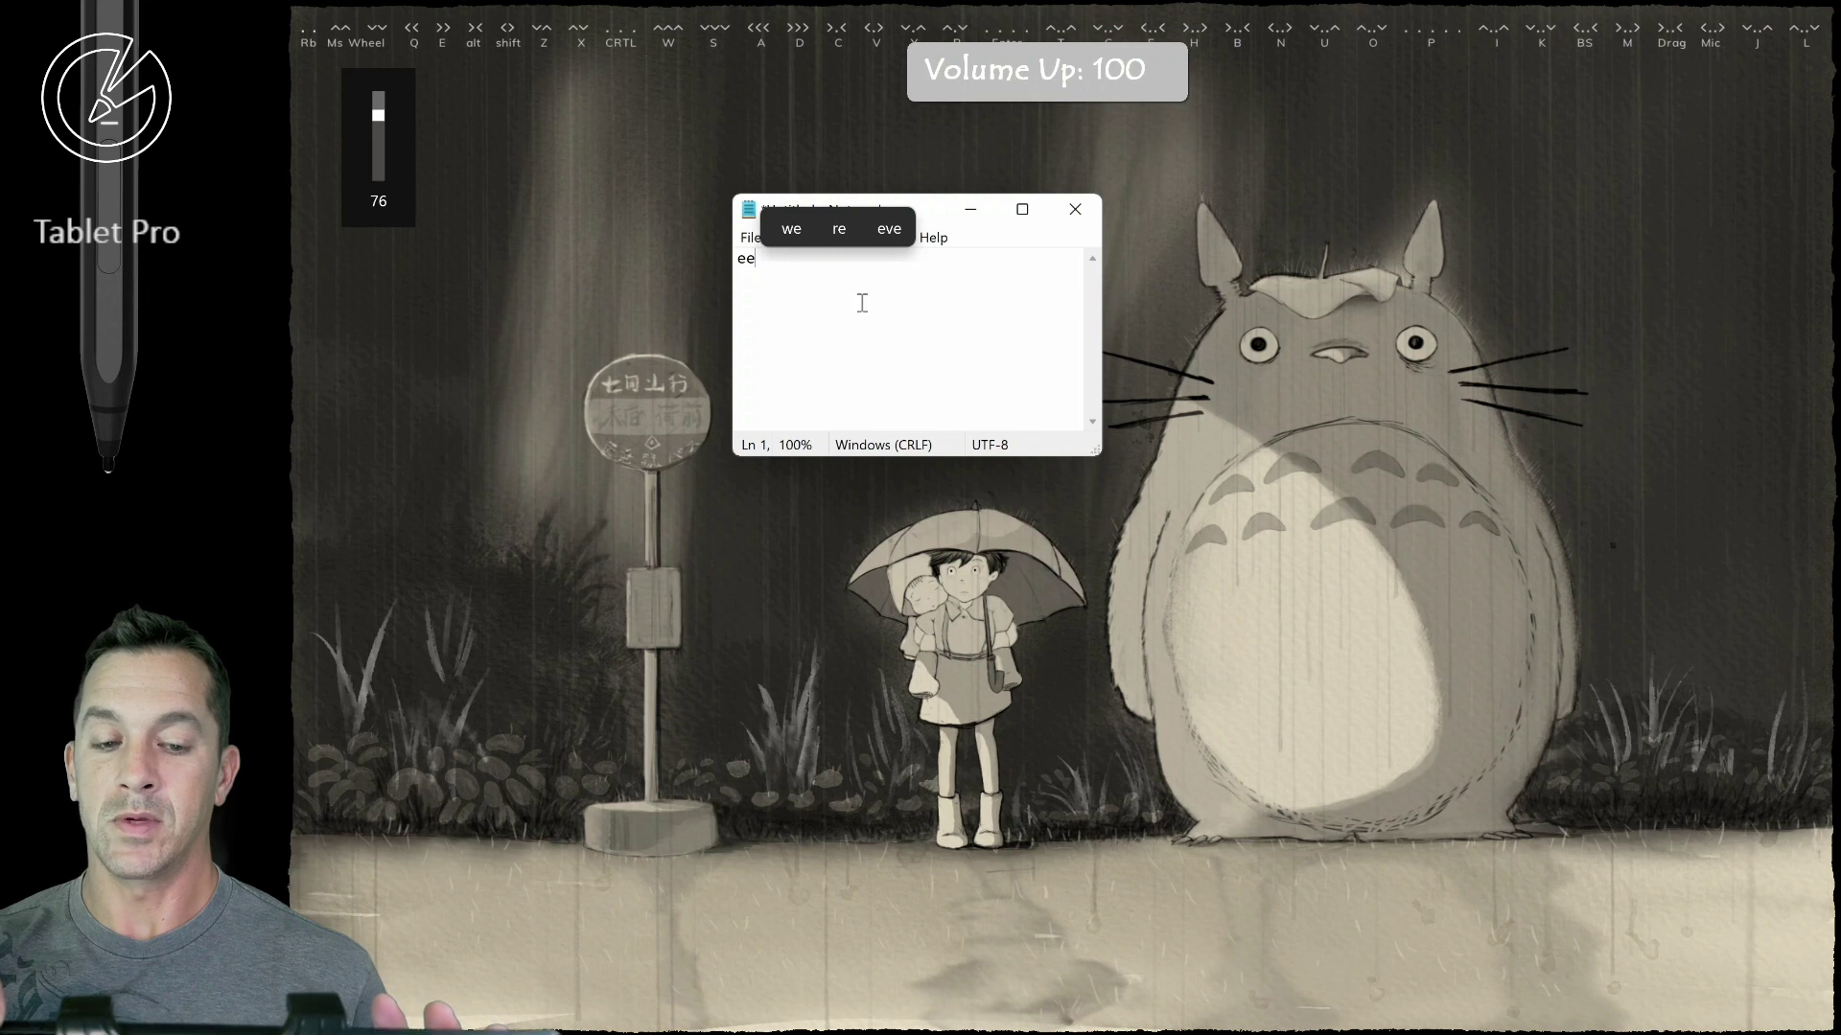
pyautogui.press('XF86AudioLowerVolume')
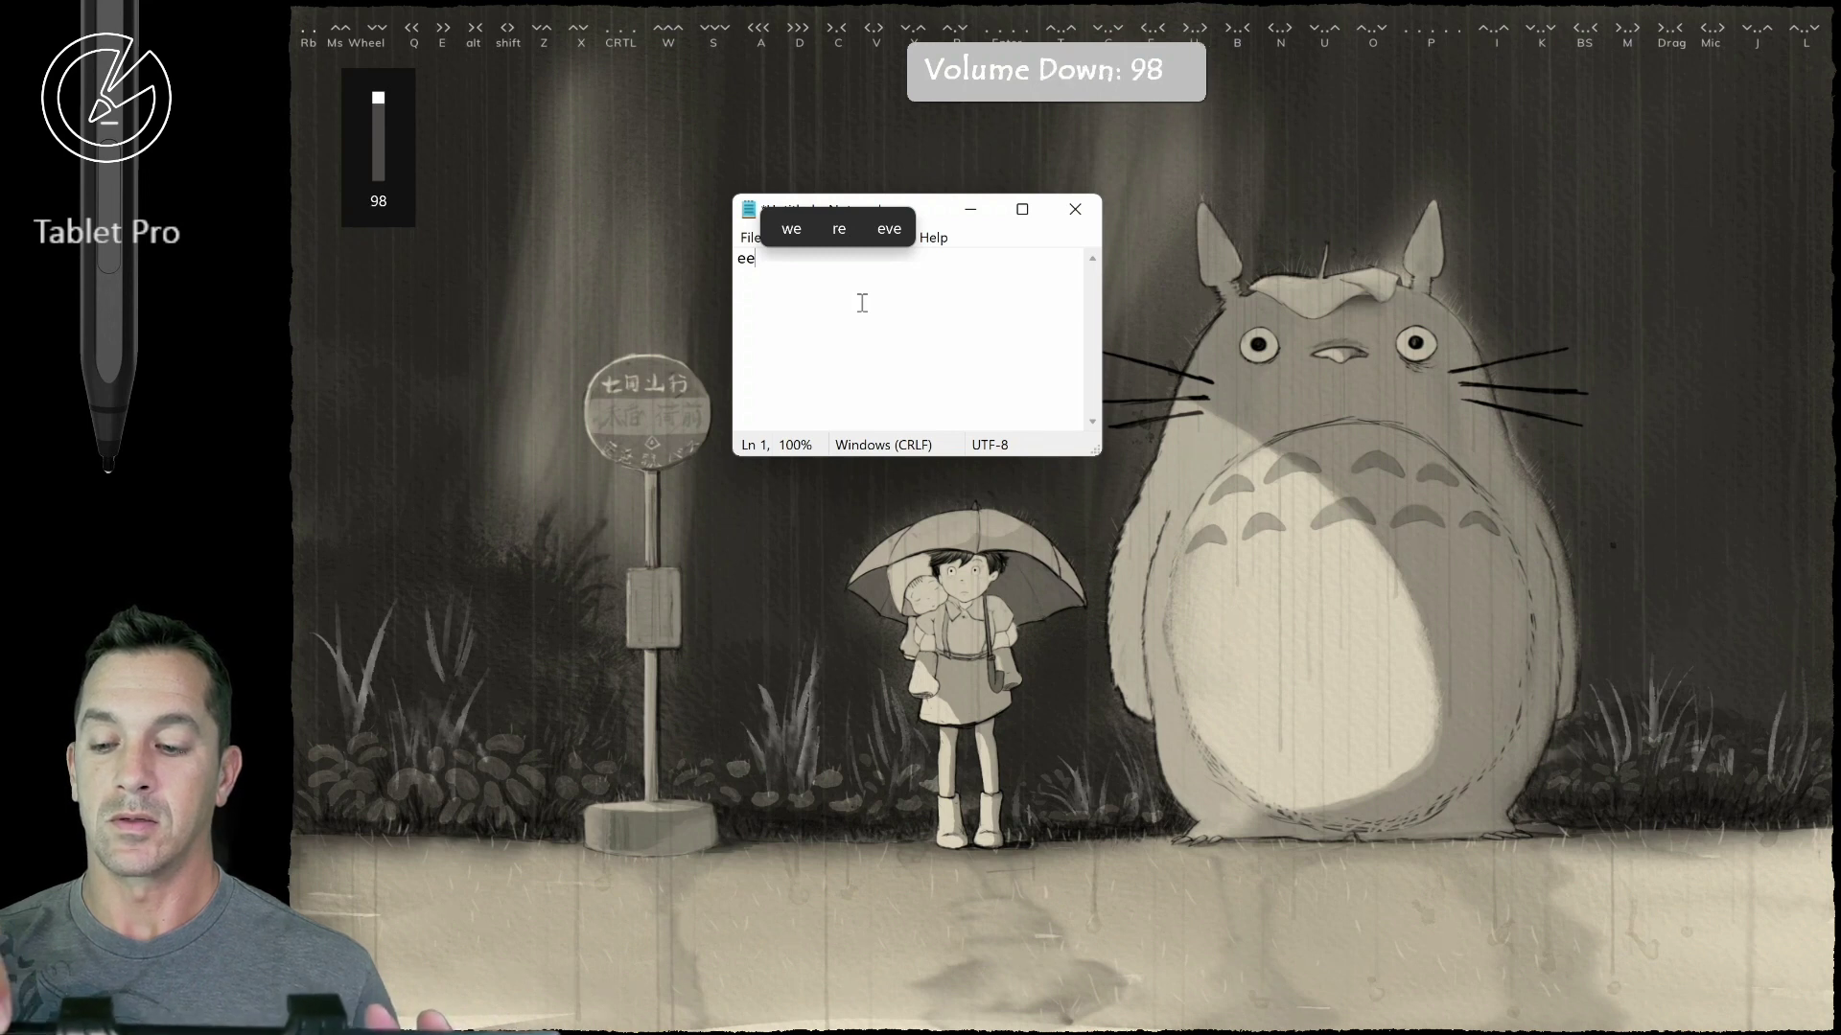
pyautogui.press('XF86AudioLowerVolume')
pyautogui.press('XF86AudioLowerVolume')
pyautogui.press('XF86AudioLowerVolume')
pyautogui.write('eee')
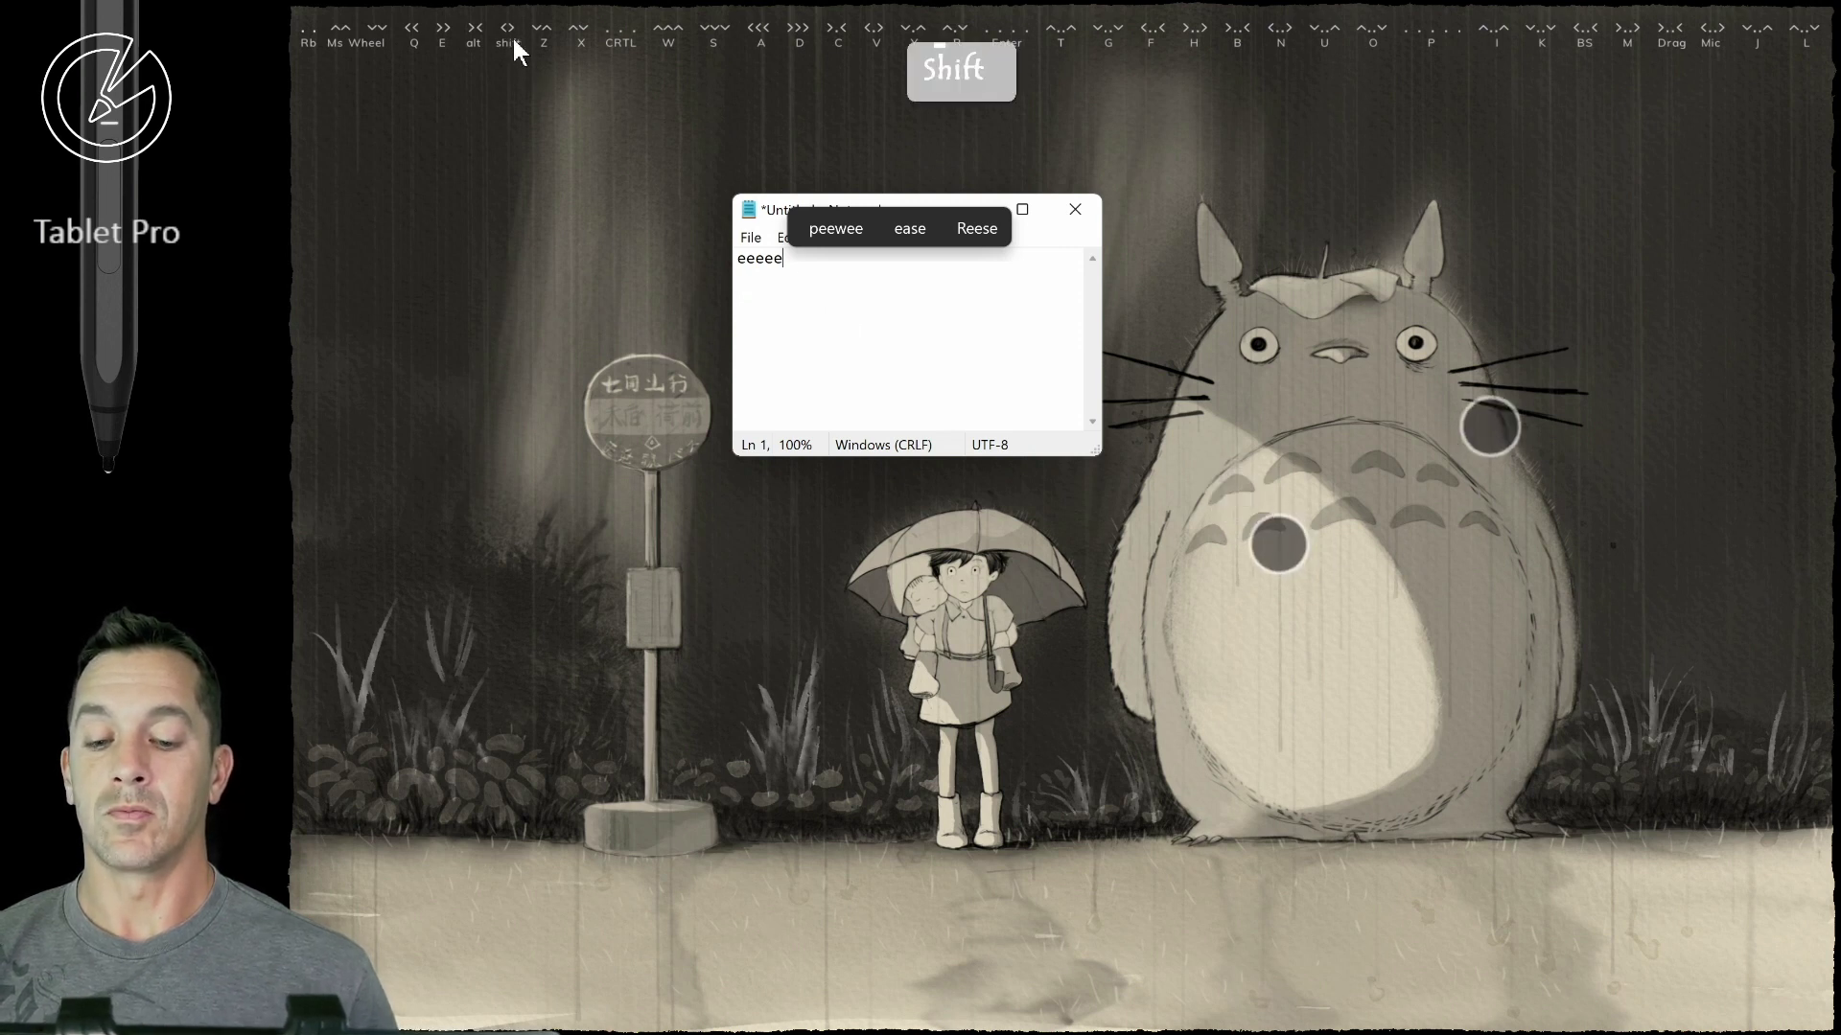
pyautogui.write('E')
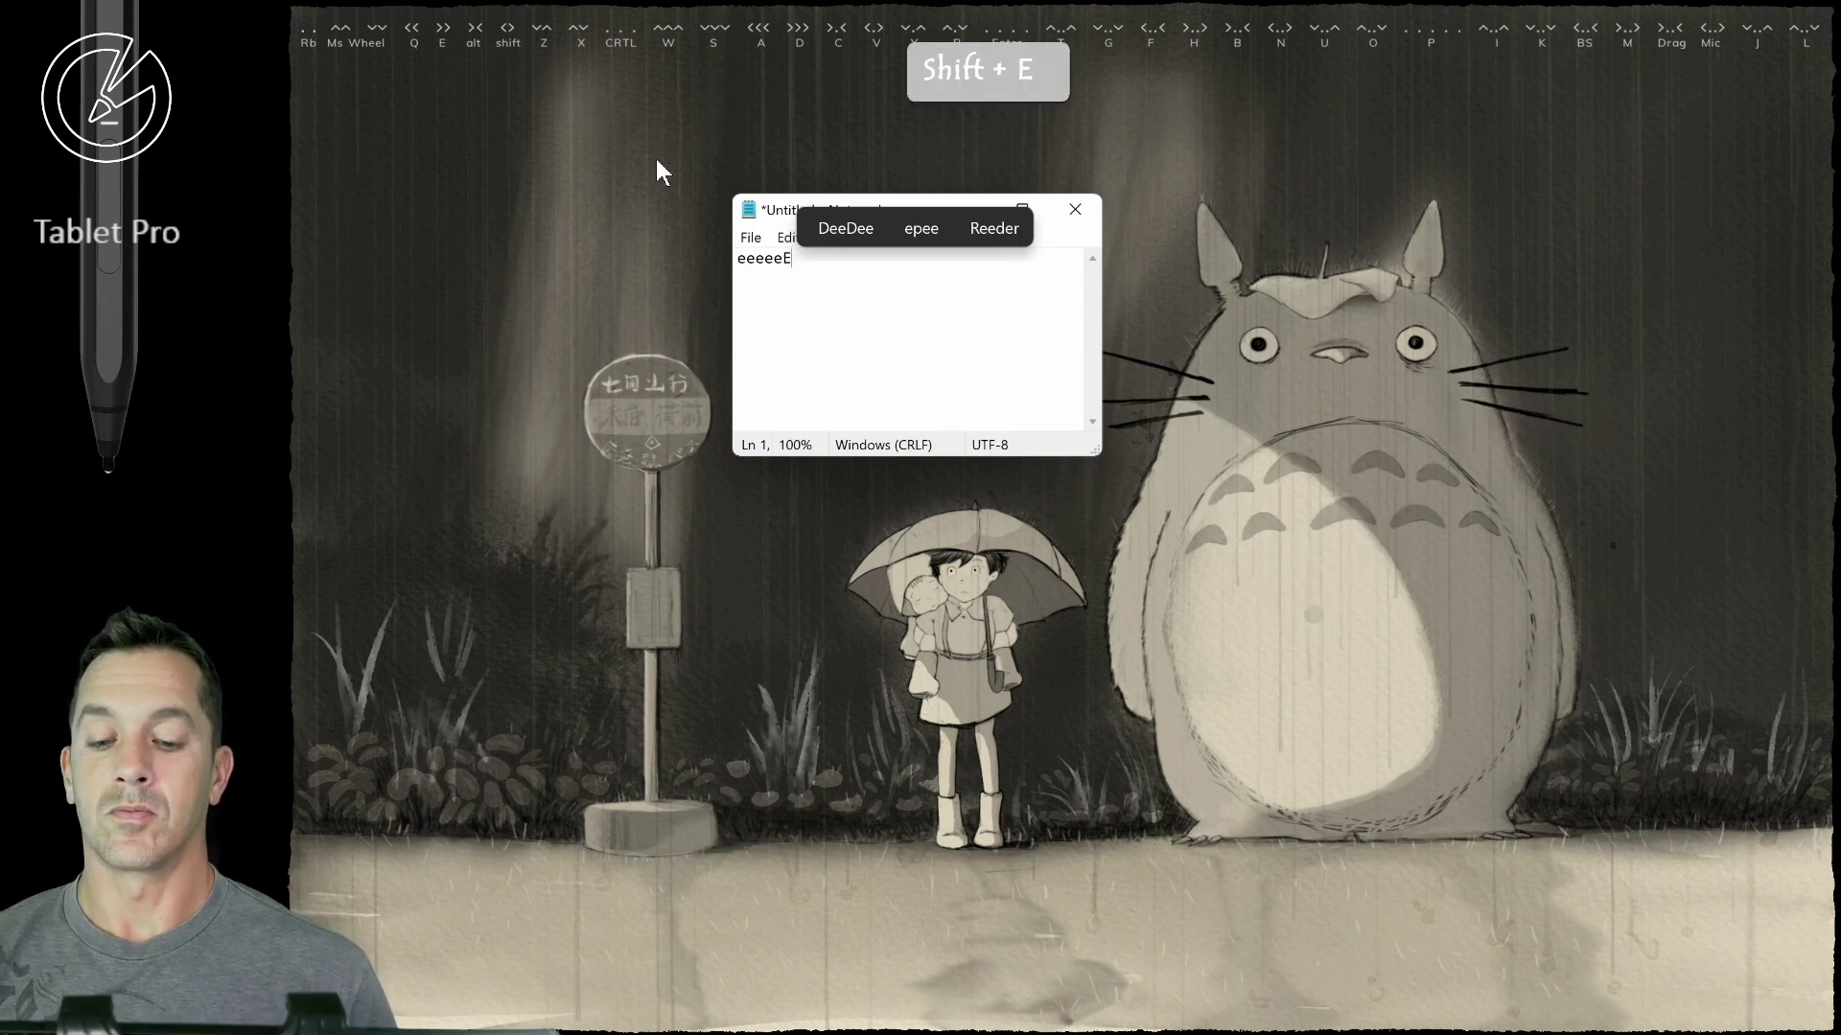
pyautogui.write('eee')
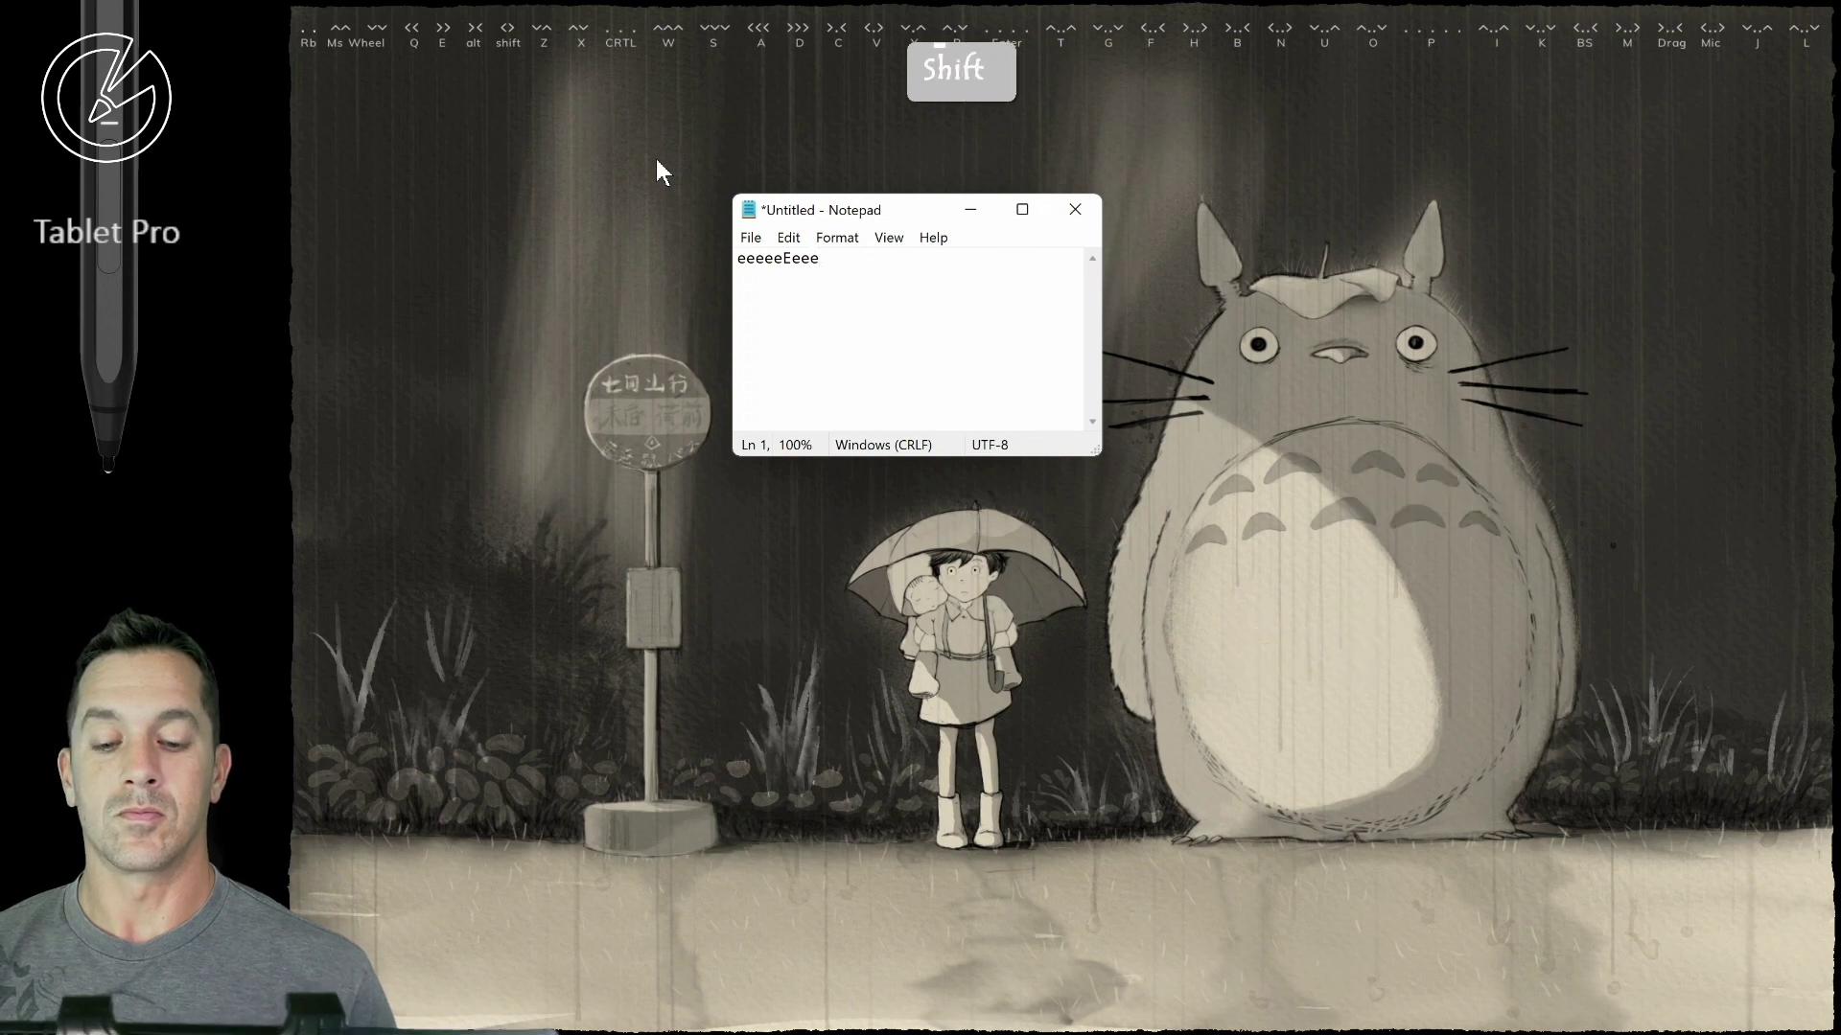
pyautogui.write('EEeee')
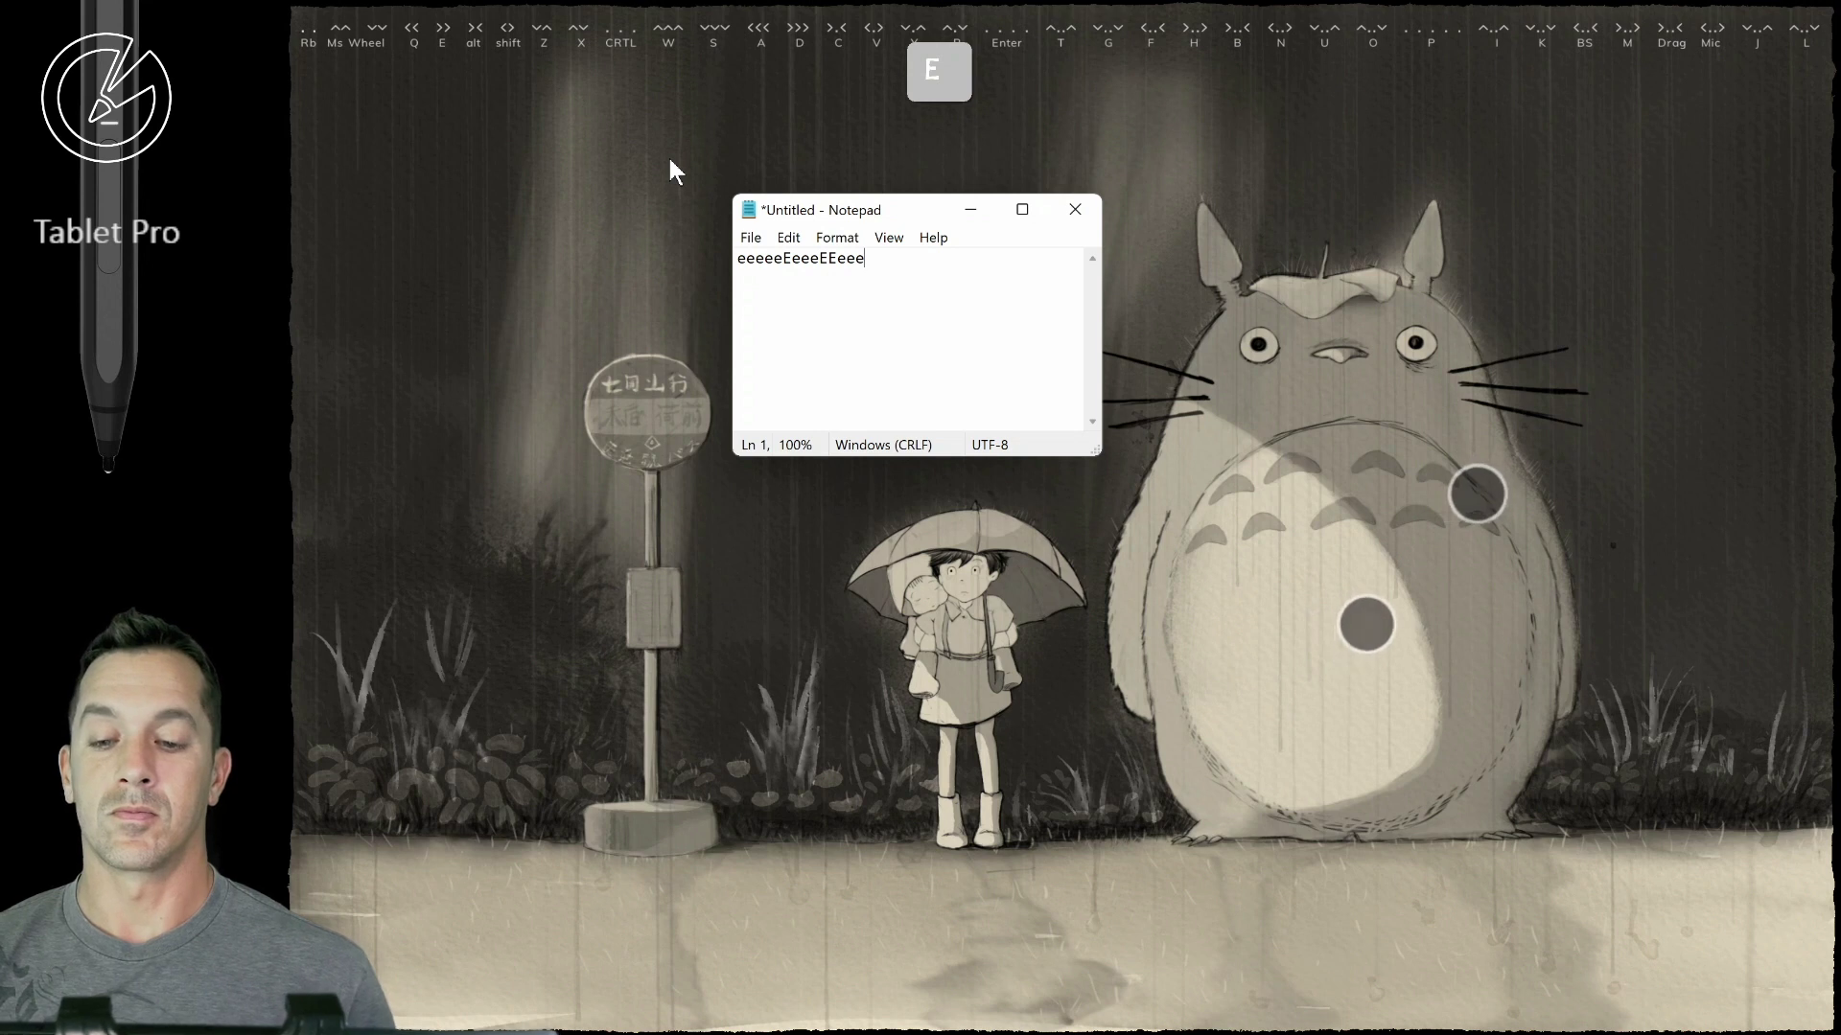
pyautogui.hotkey('ctrl', 'z')
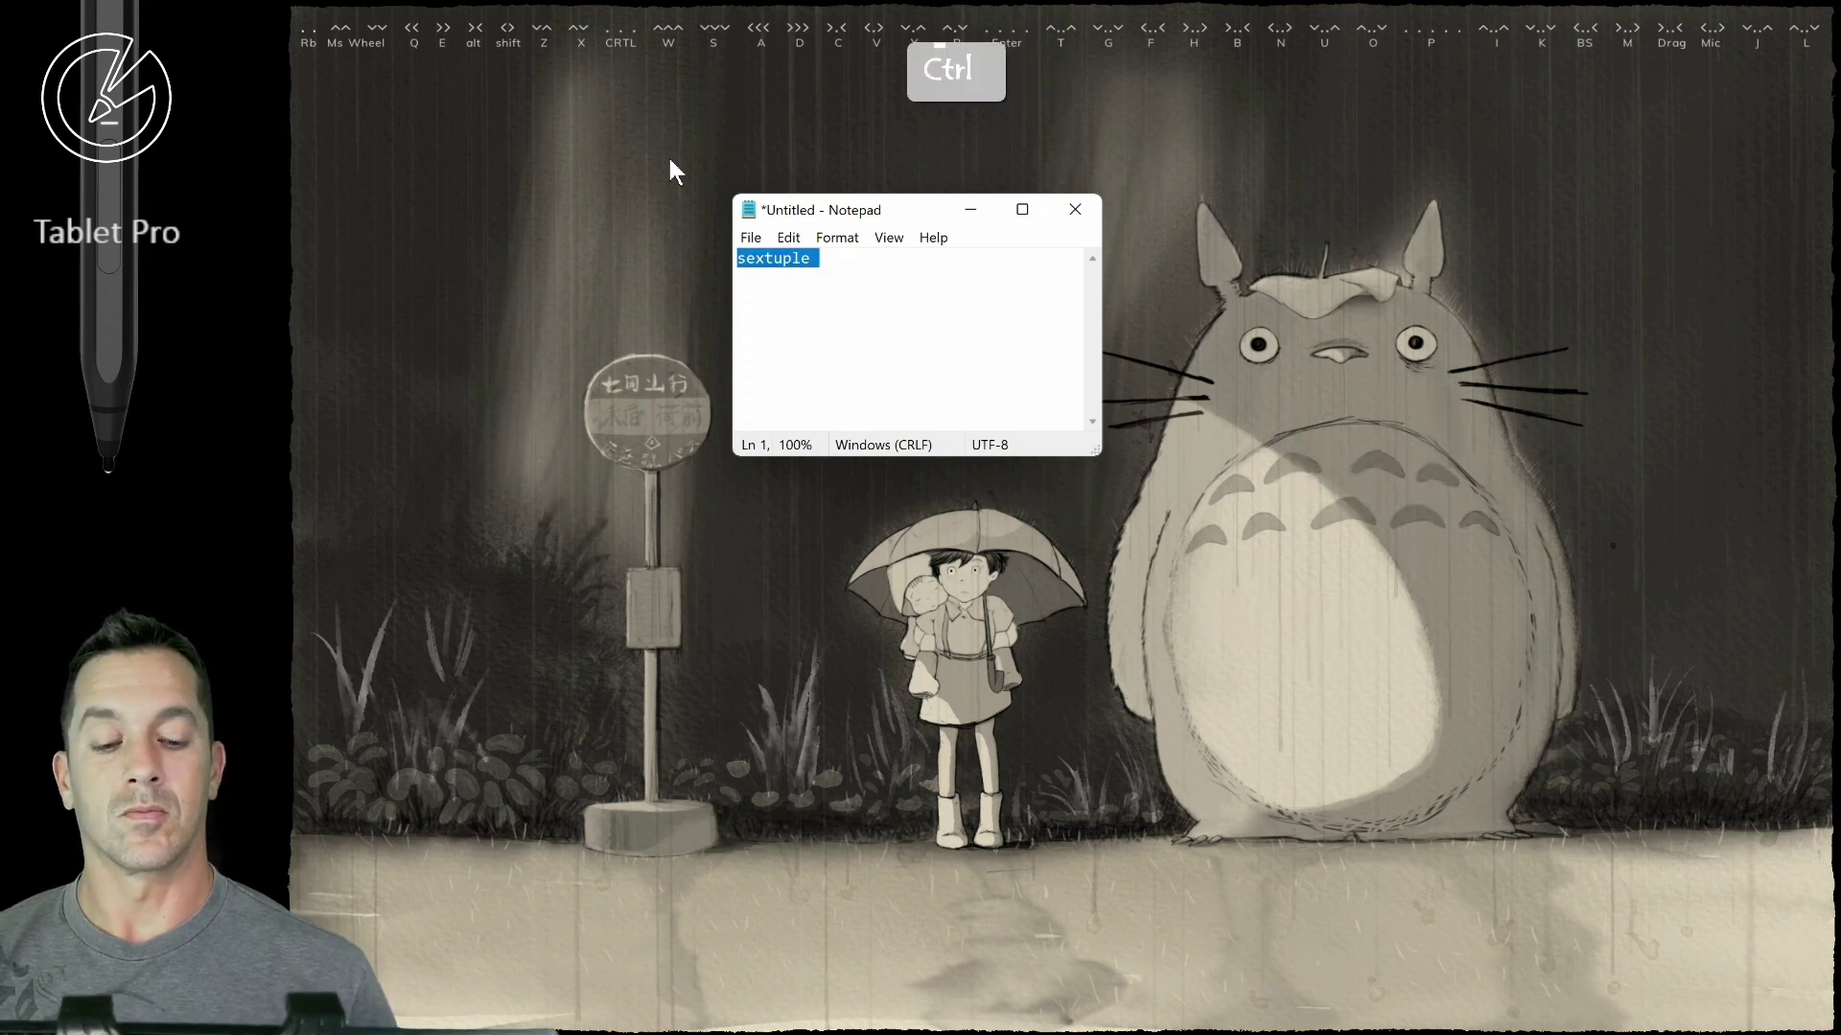
pyautogui.hotkey('ctrl', 'a')
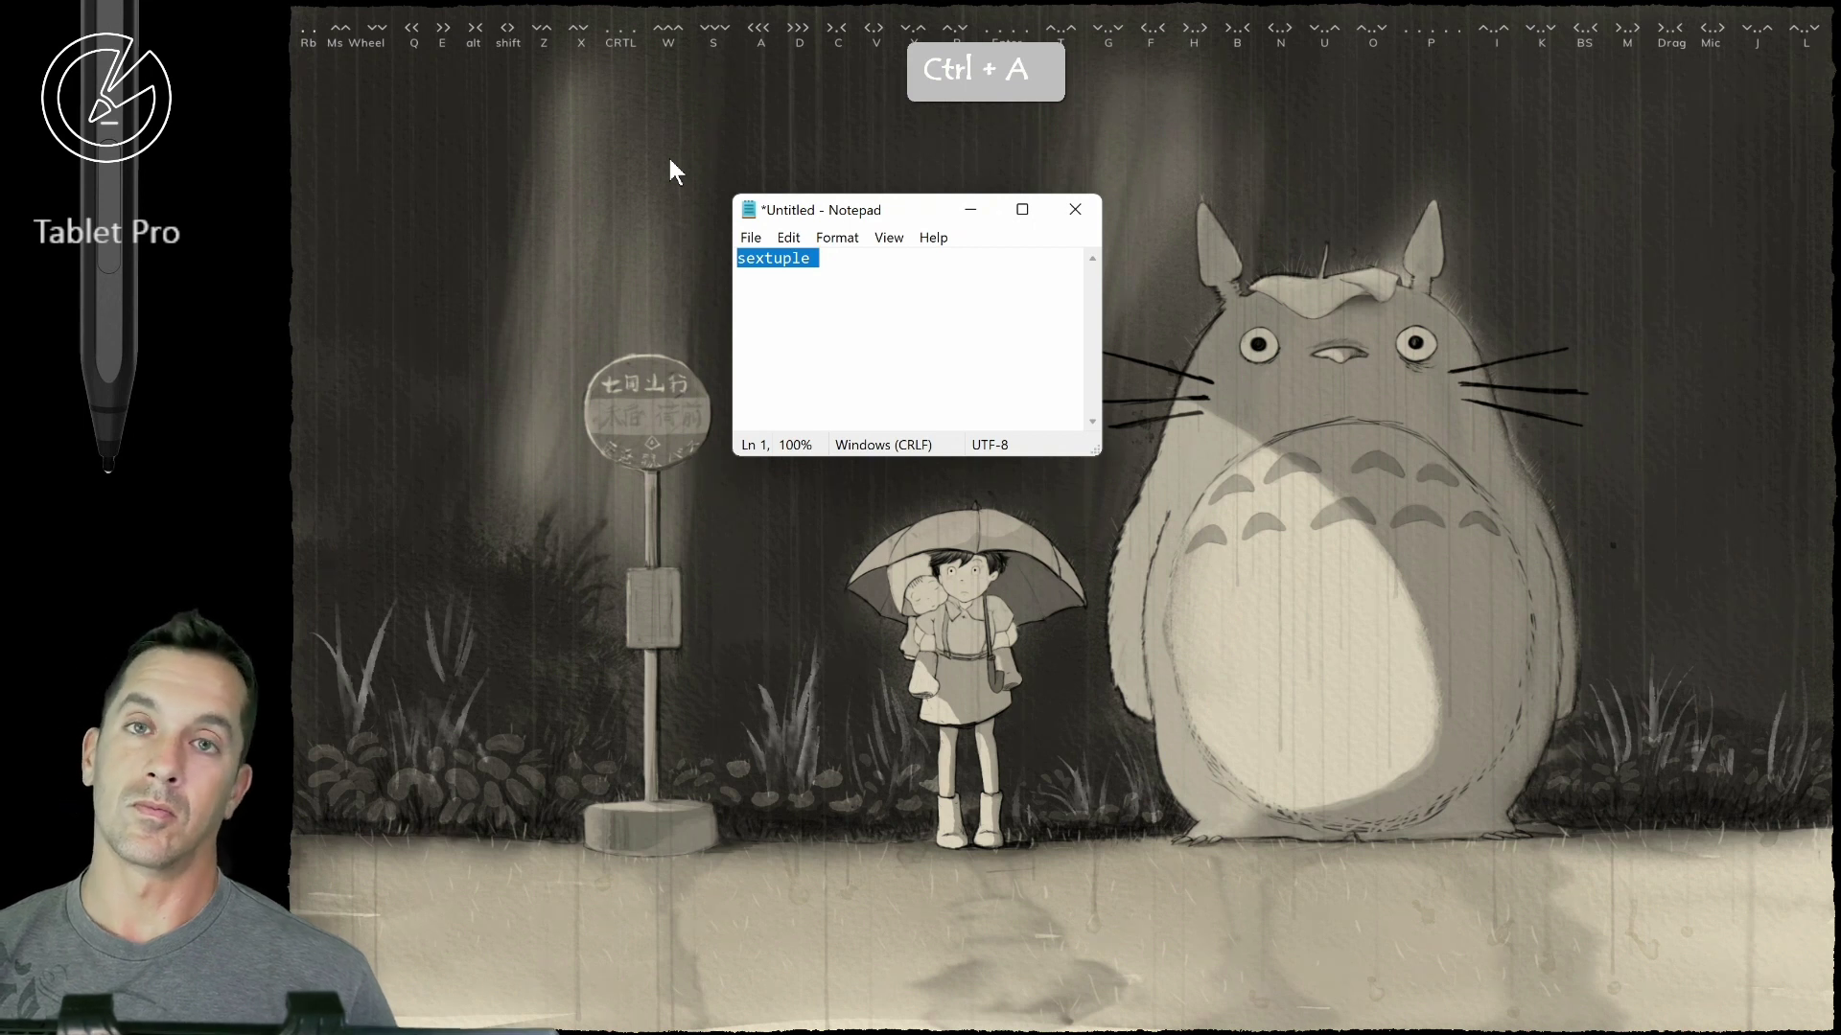
pyautogui.hotkey('ctrl', 'x')
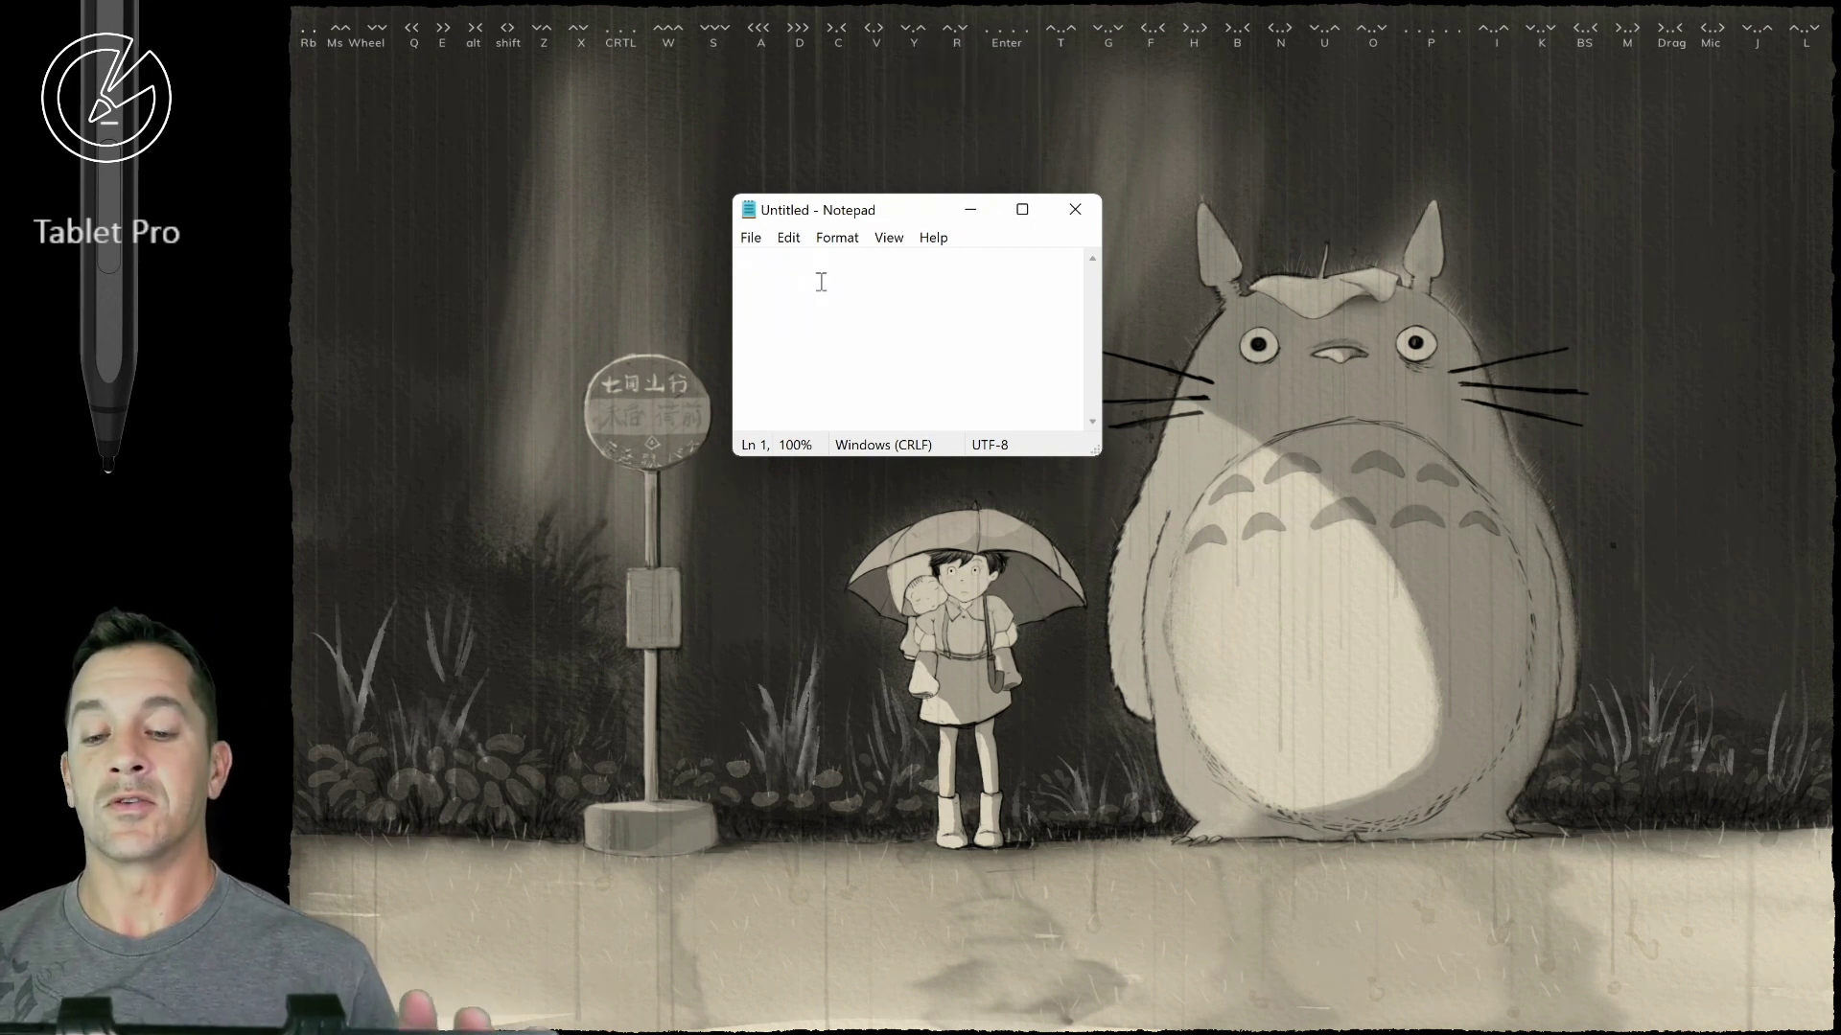
pyautogui.press('shift')
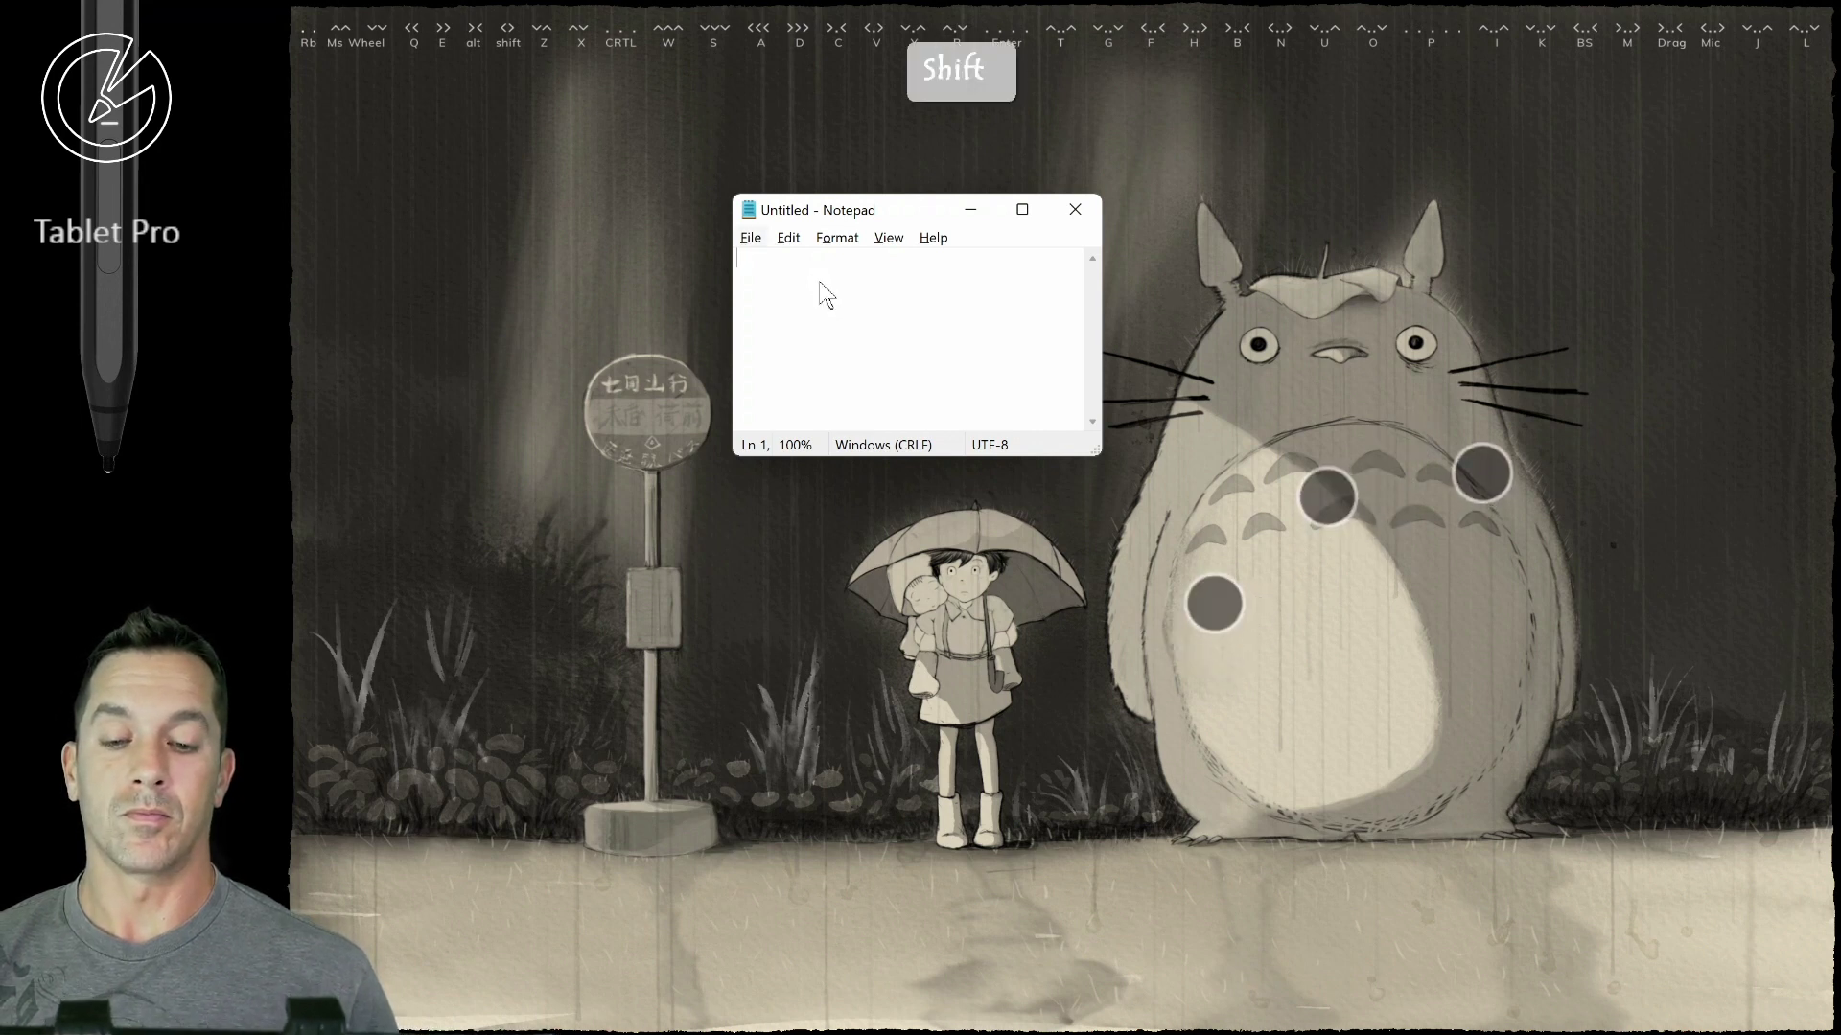
pyautogui.press('ctrl')
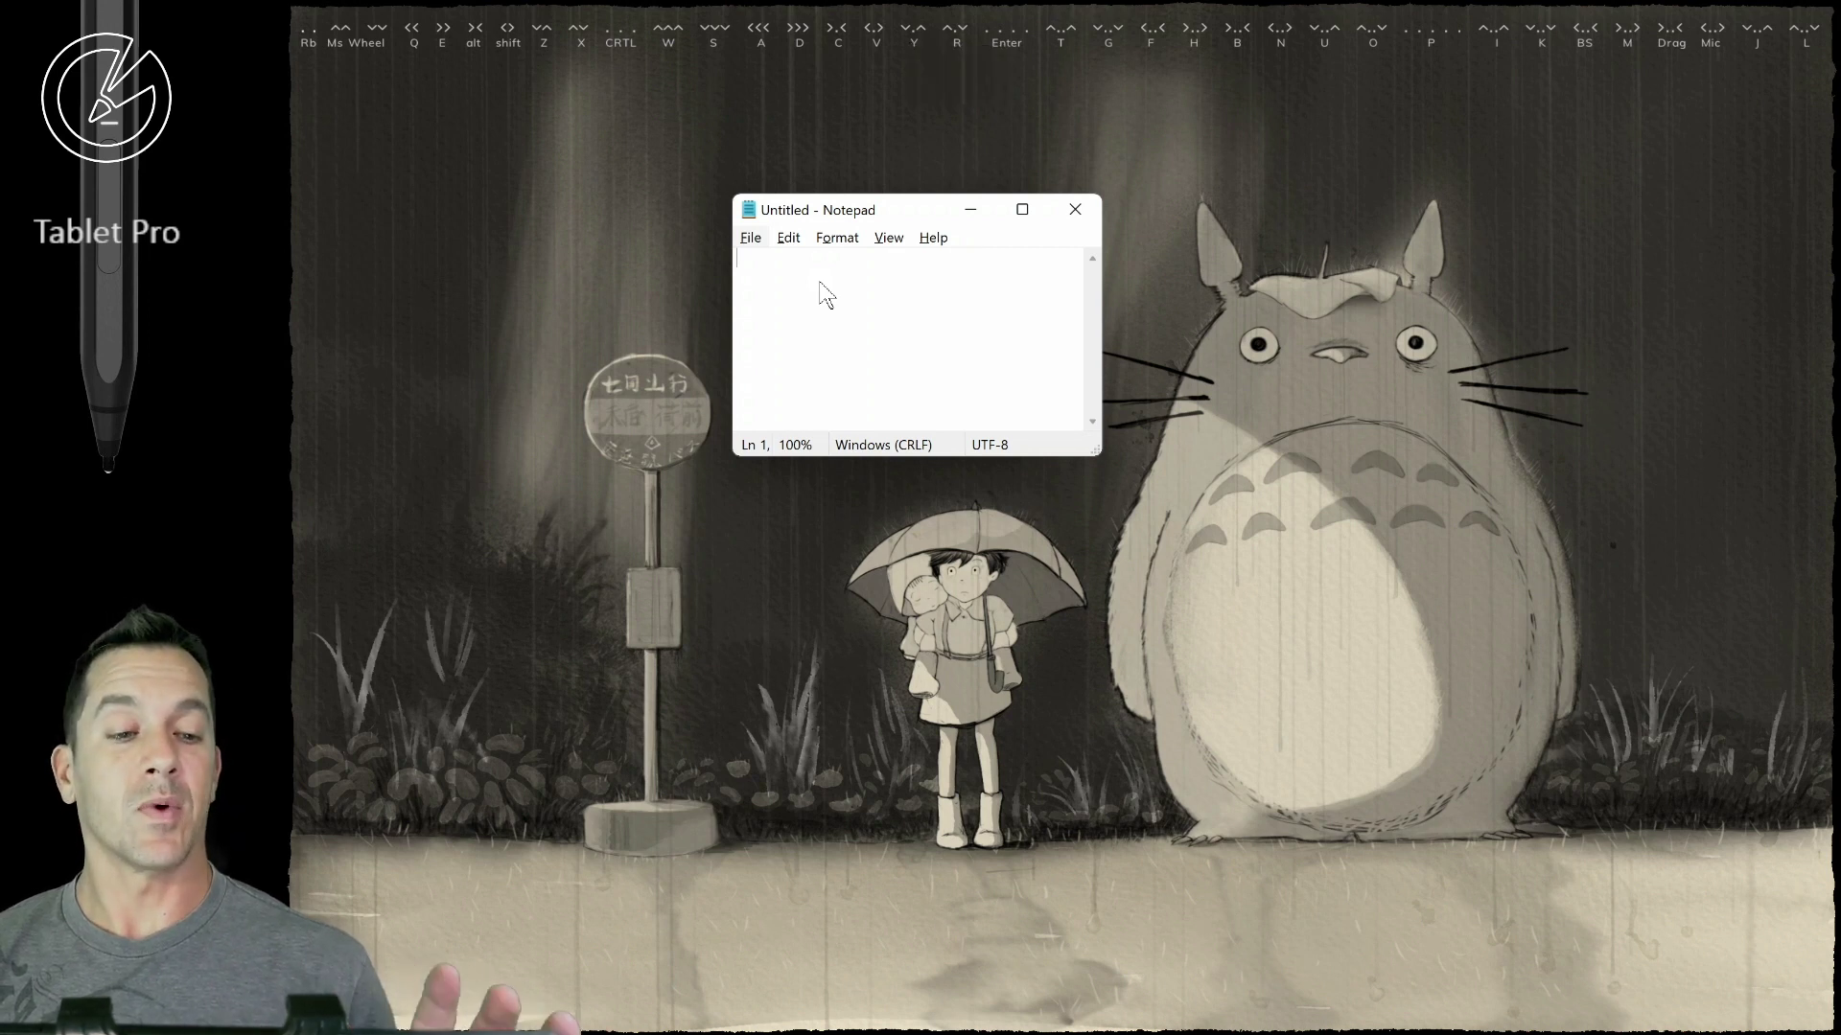
pyautogui.rightClick(772, 377)
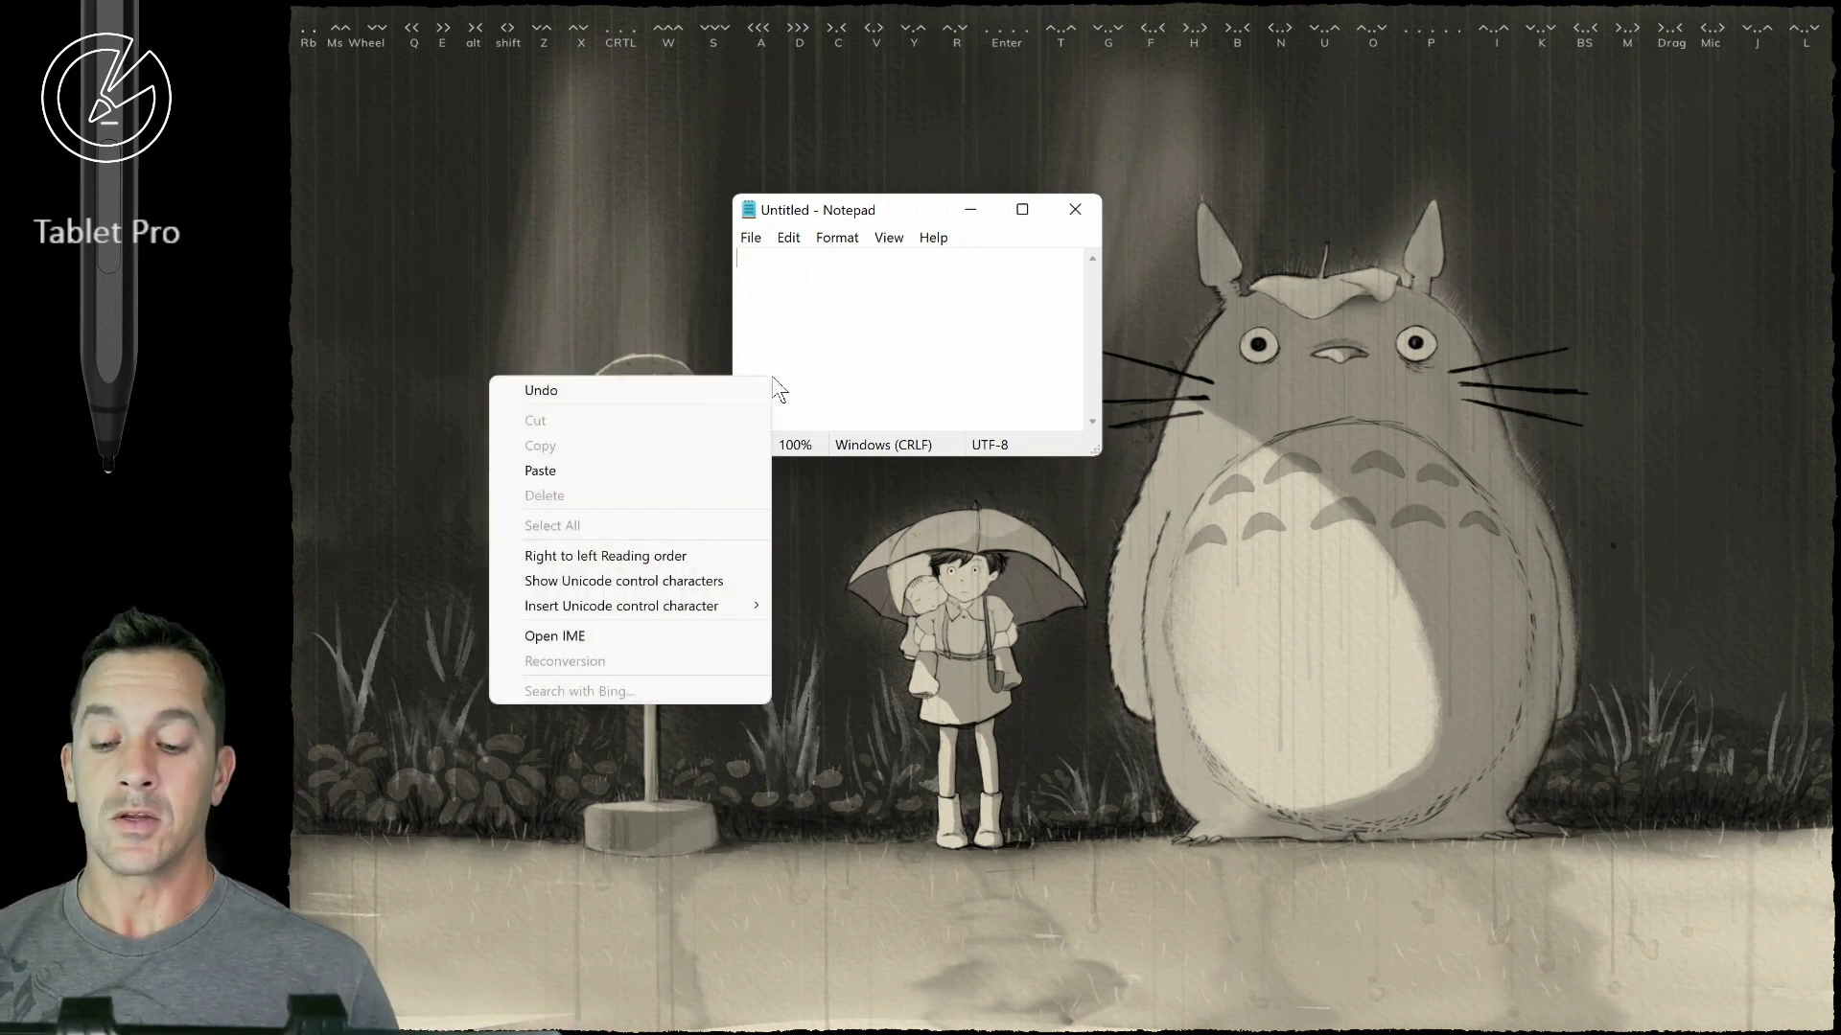
pyautogui.click(583, 257)
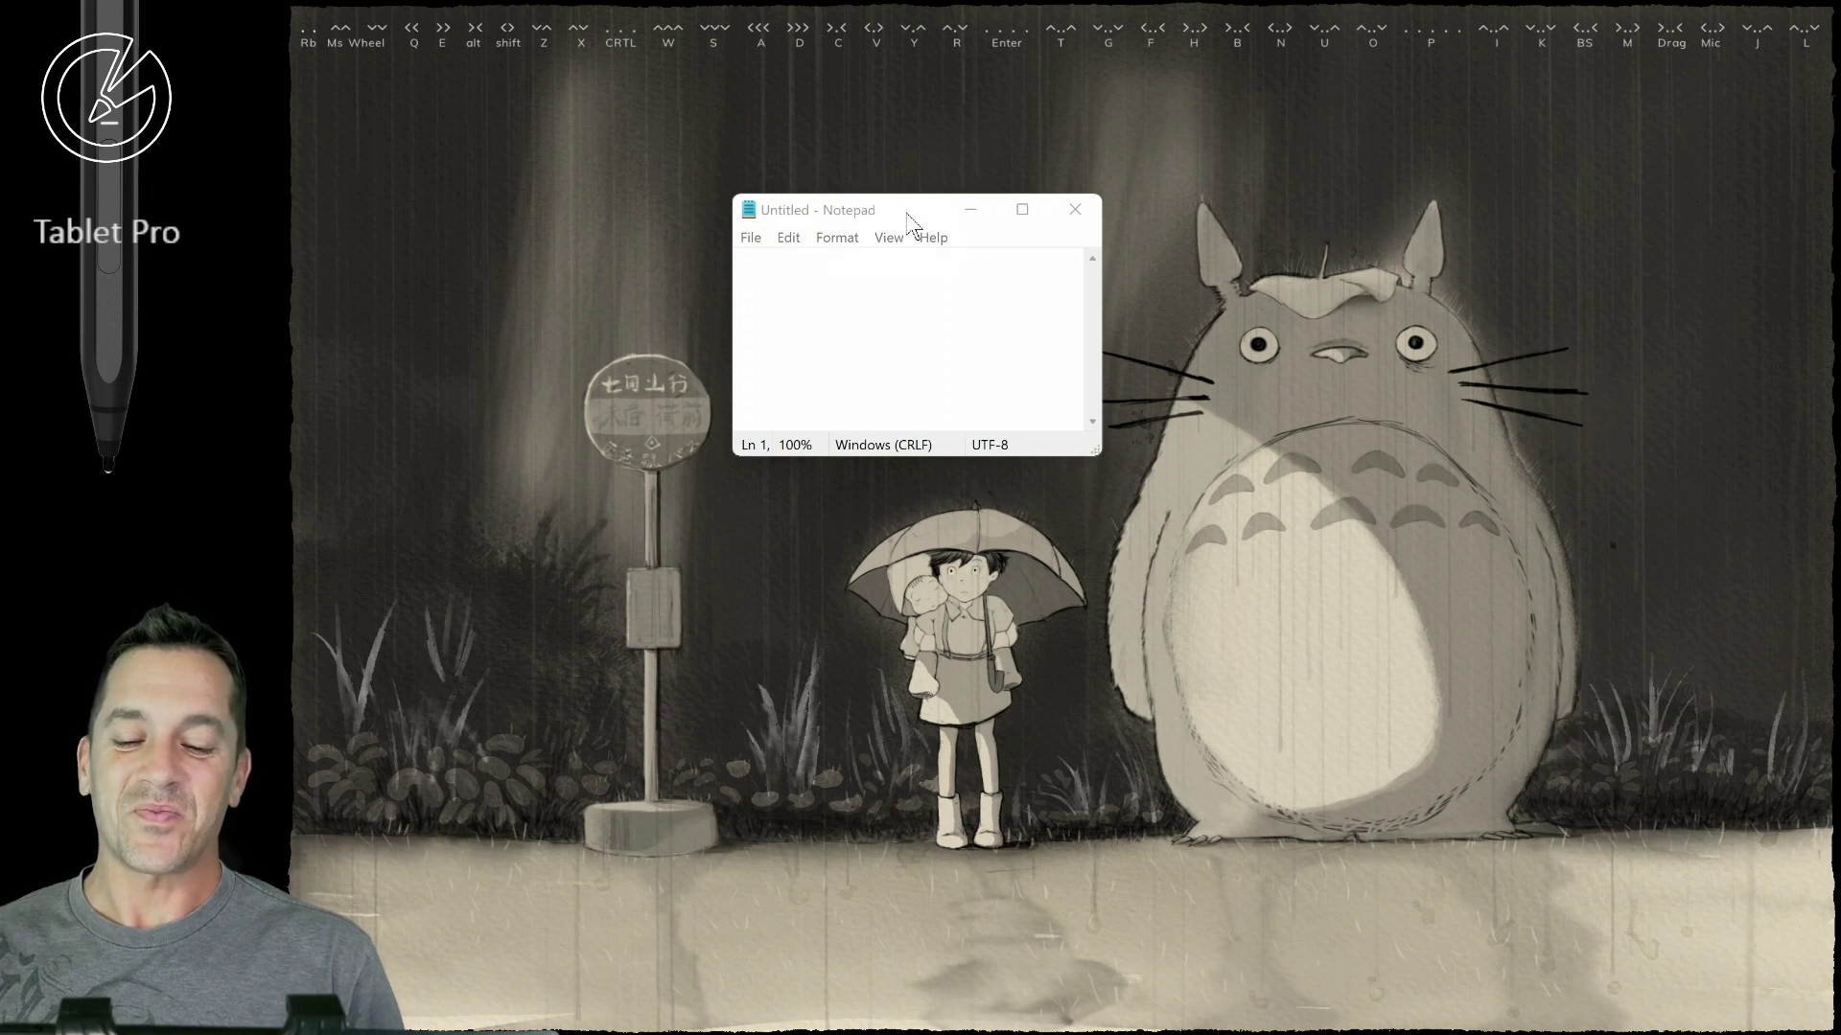
# - Shift the empty Notepad window lower, then minimize it to reveal the wallpaper
pyautogui.moveTo(892, 214); pyautogui.dragTo(883, 313)
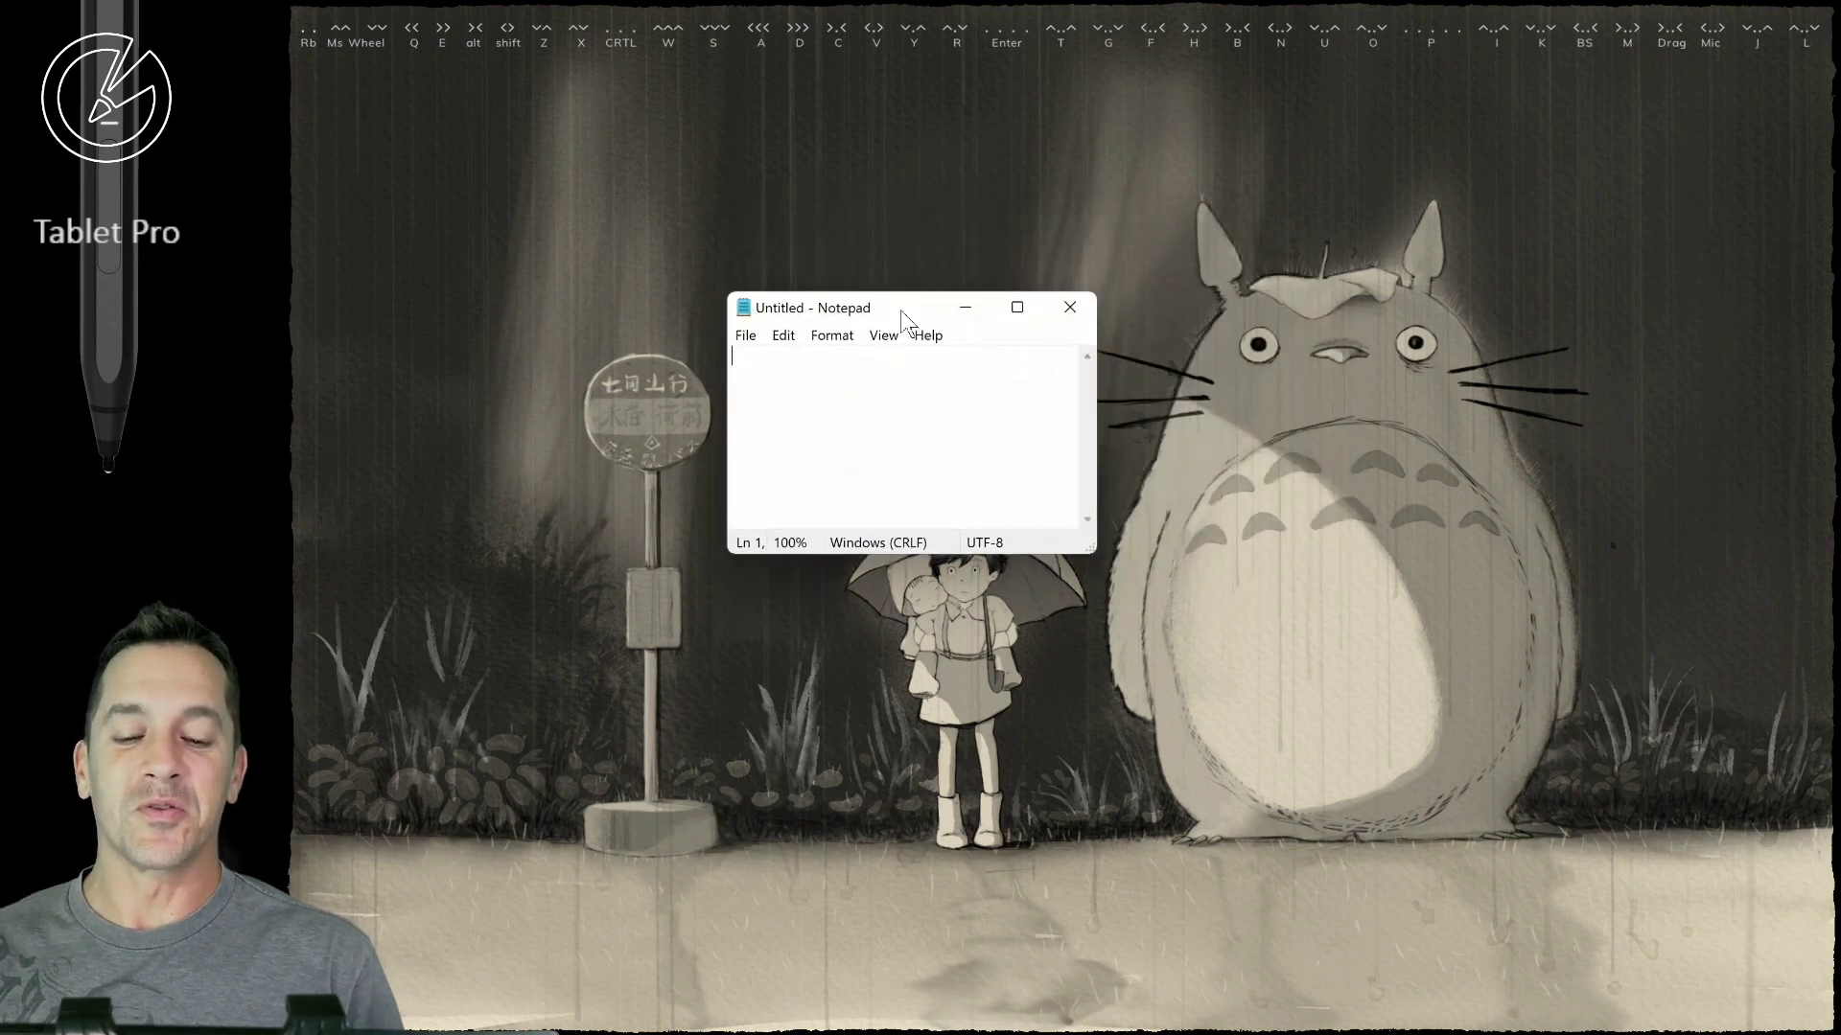
pyautogui.click(968, 307)
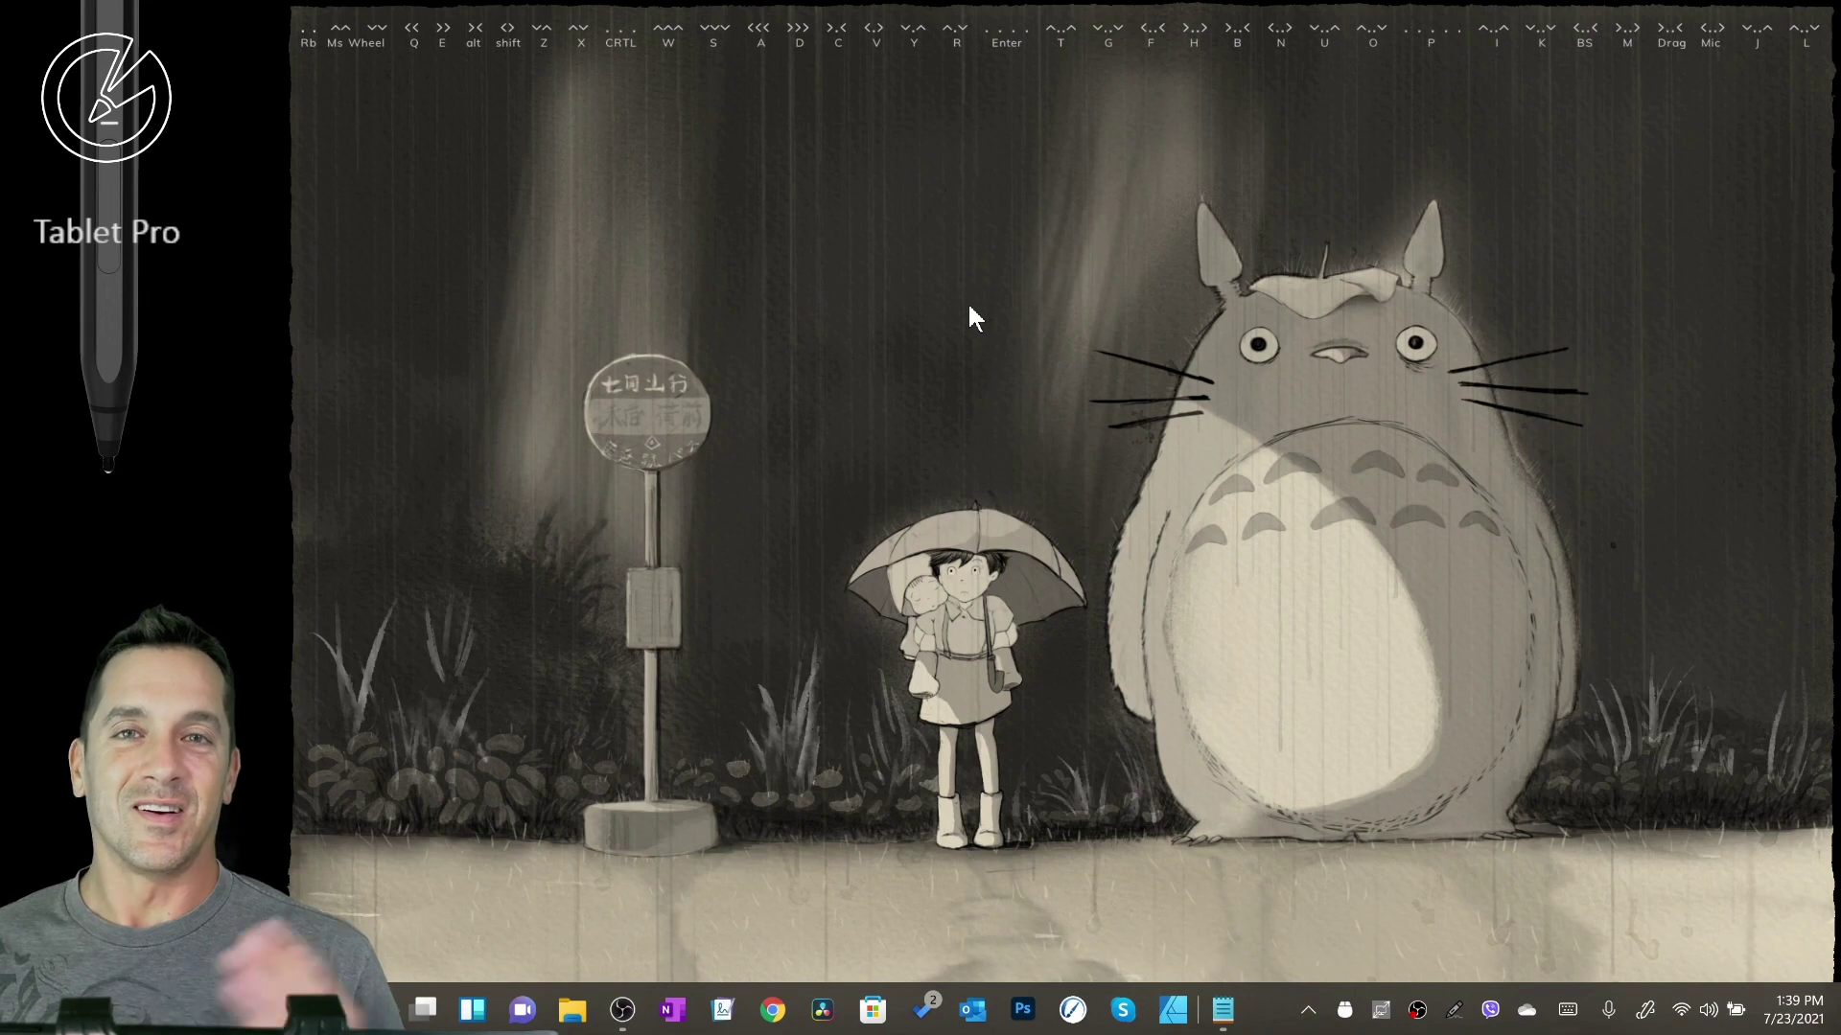